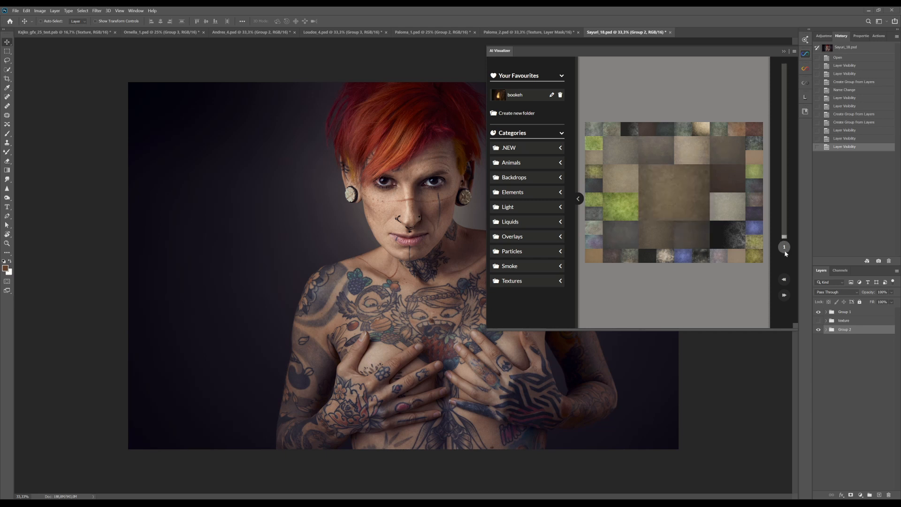
Raise the variation value of the AI Visualizer suggestions to 100 and look over the more varied texture thumbnails
drag(785, 240, 784, 233)
drag(787, 181, 784, 65)
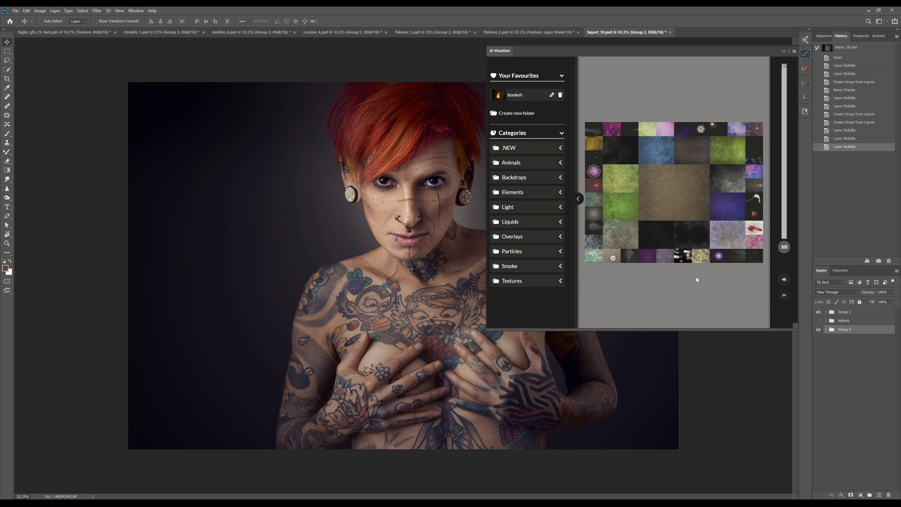
mouse_move(678, 204)
mouse_move(698, 188)
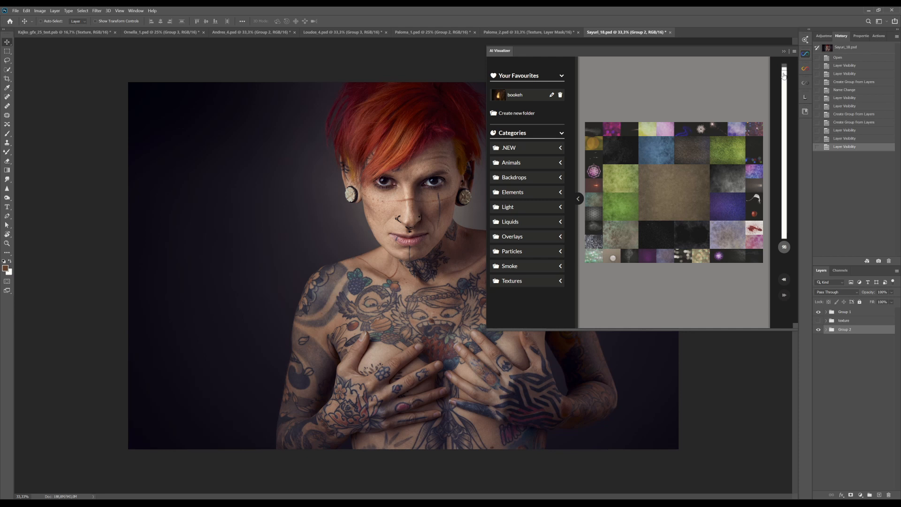
Return the suggestion variation to 1 and reshuffle the suggestions around the central brown texture
drag(783, 75, 787, 248)
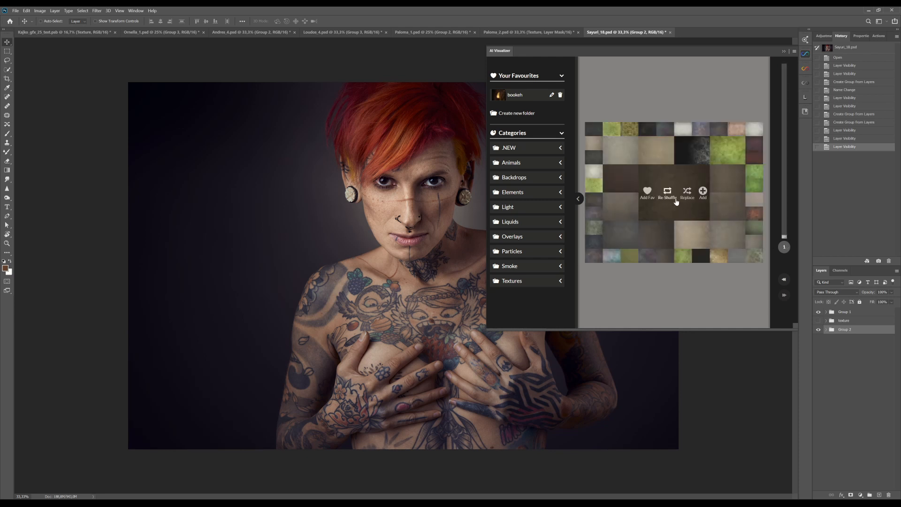
click(662, 198)
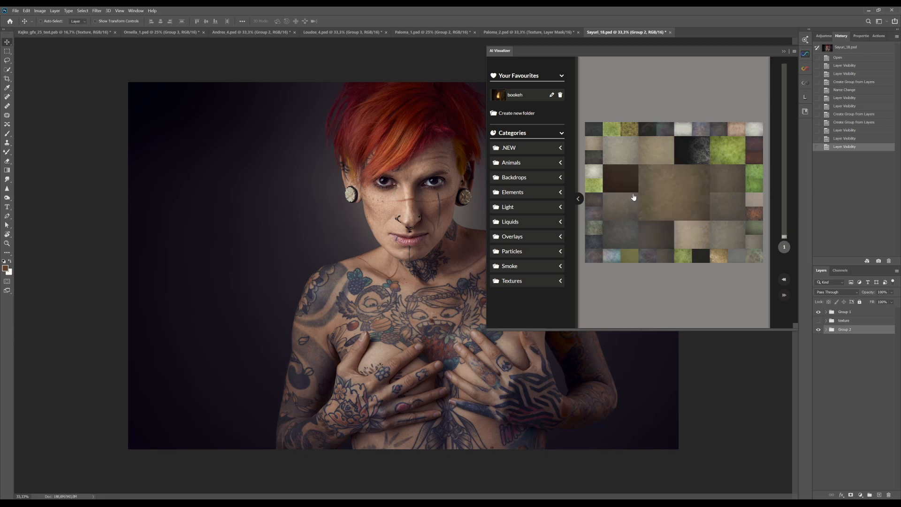
mouse_move(686, 207)
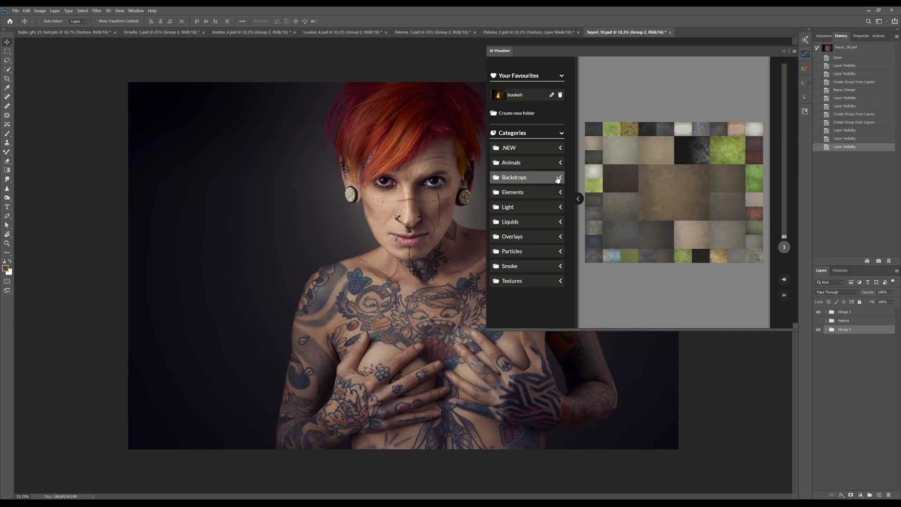
Load suggestions for Business Background from the Backdrops category and enlarge the AI Visualizer window over most of the canvas
click(561, 178)
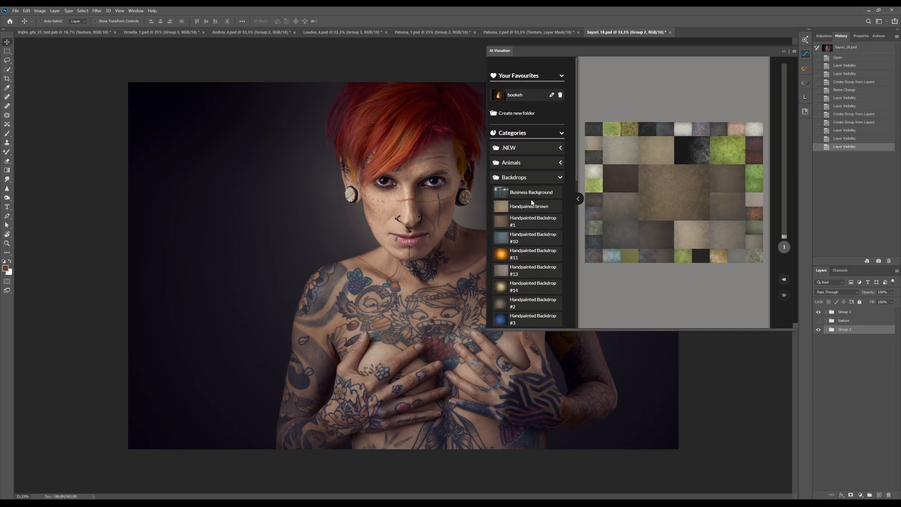
click(529, 198)
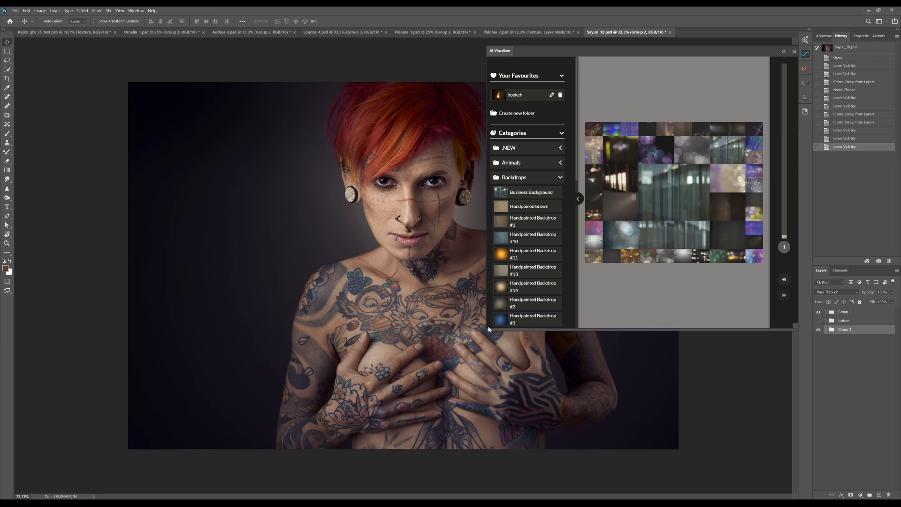
drag(487, 328, 144, 455)
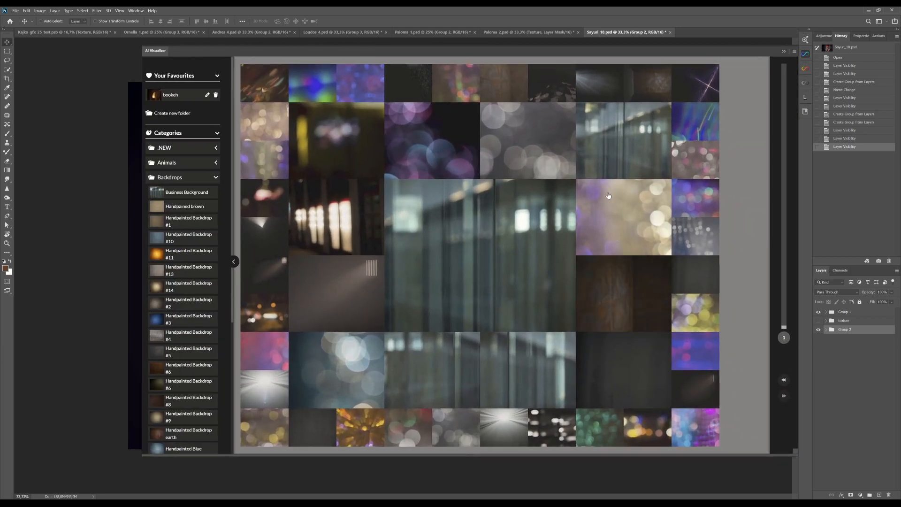
mouse_move(522, 198)
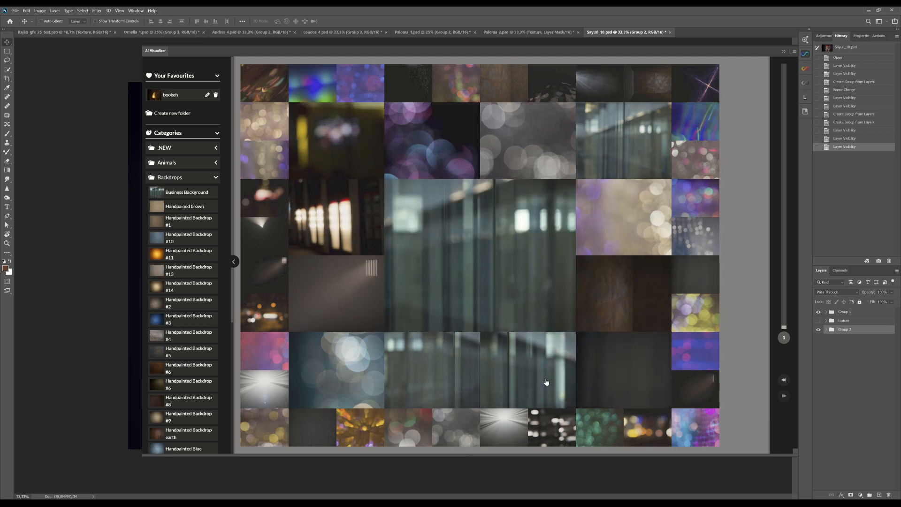
mouse_move(549, 276)
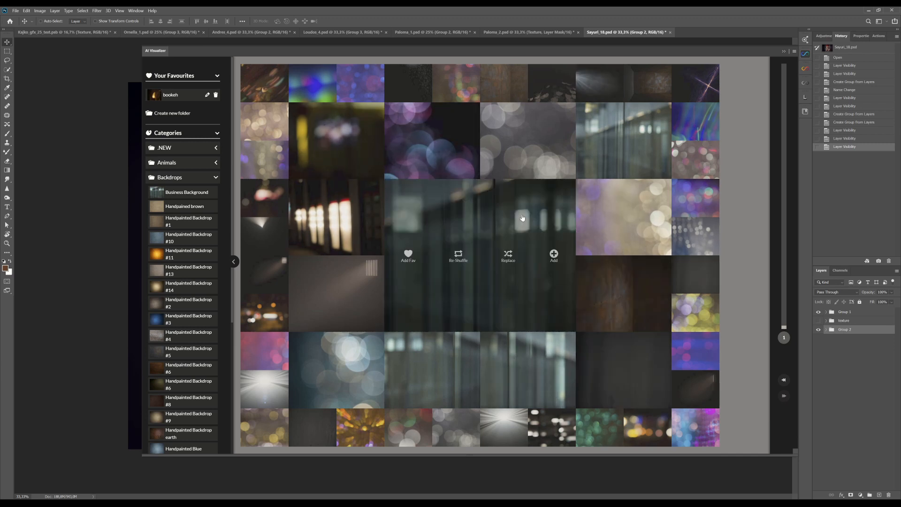
mouse_move(567, 307)
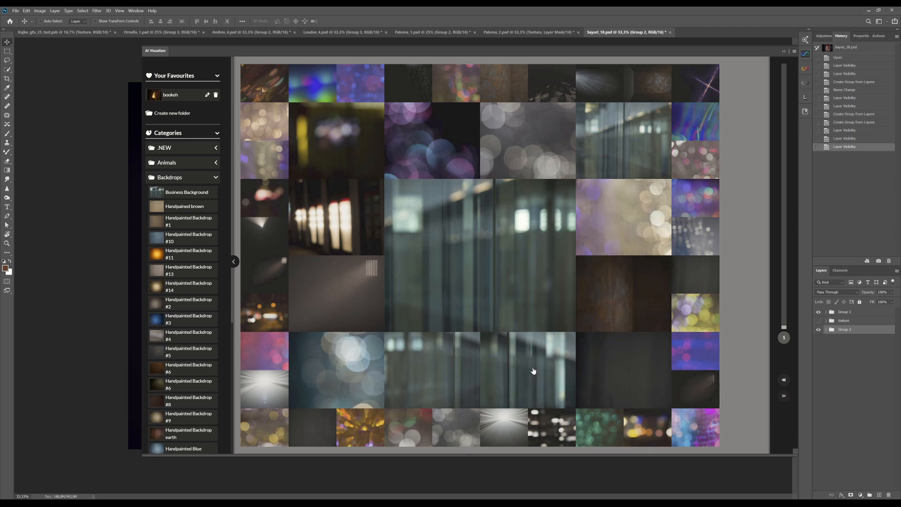
mouse_move(442, 280)
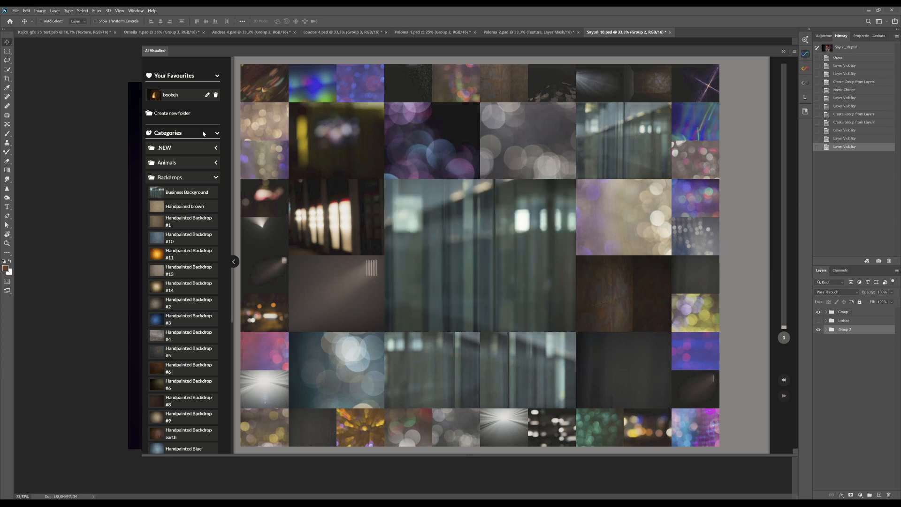
Browse the Backdrops suggestions for Handpained brown, Handpainted Backdrop #1, #11 and #6, and look through the rest of the list
click(176, 209)
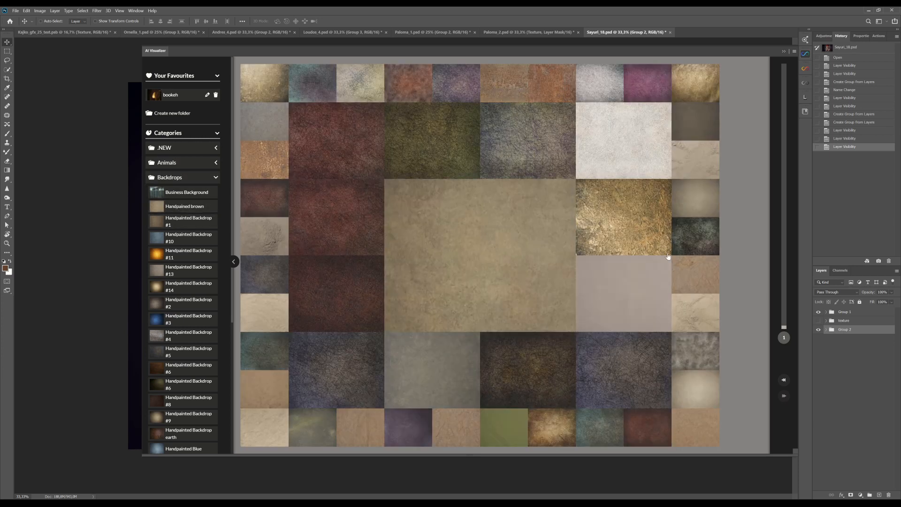
click(198, 223)
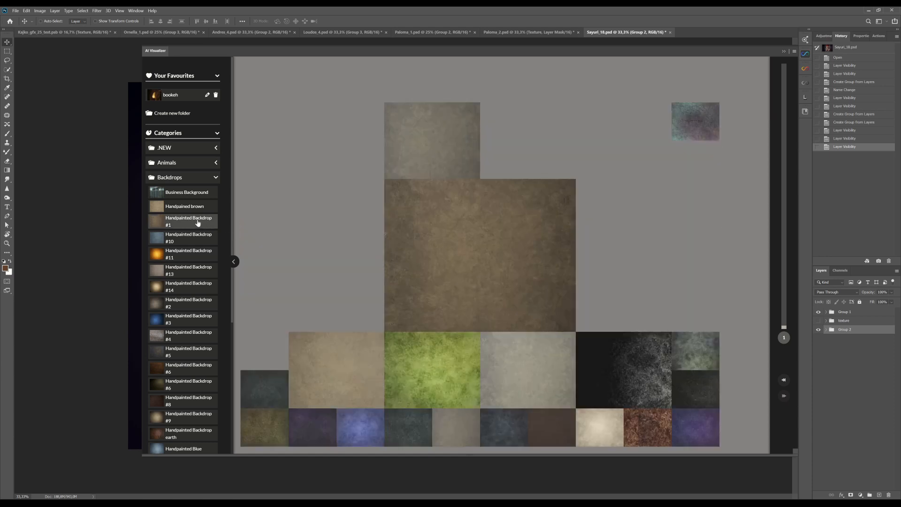
click(180, 271)
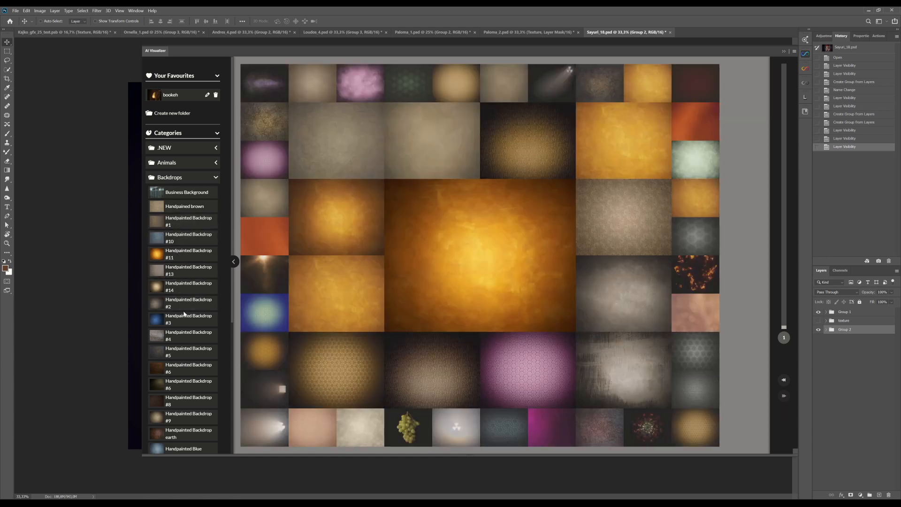
click(192, 399)
scroll(193, 395, down, 5)
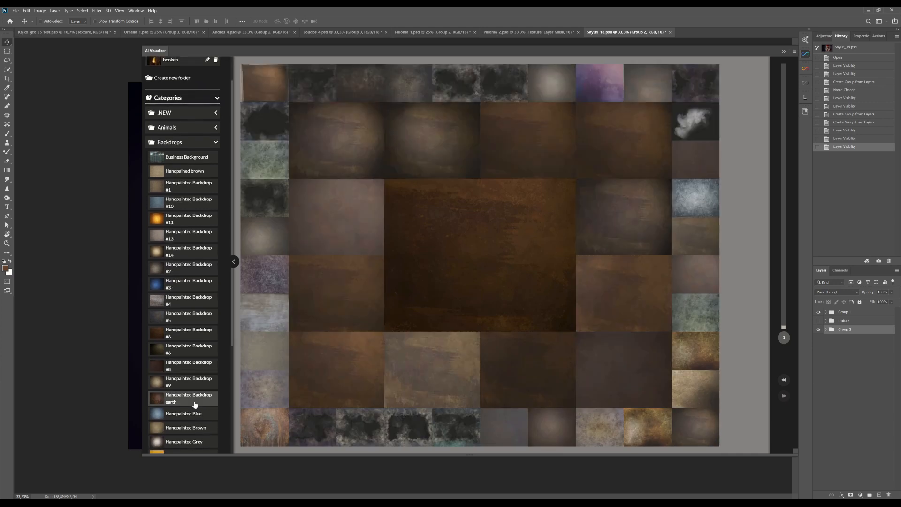
scroll(194, 391, down, 2)
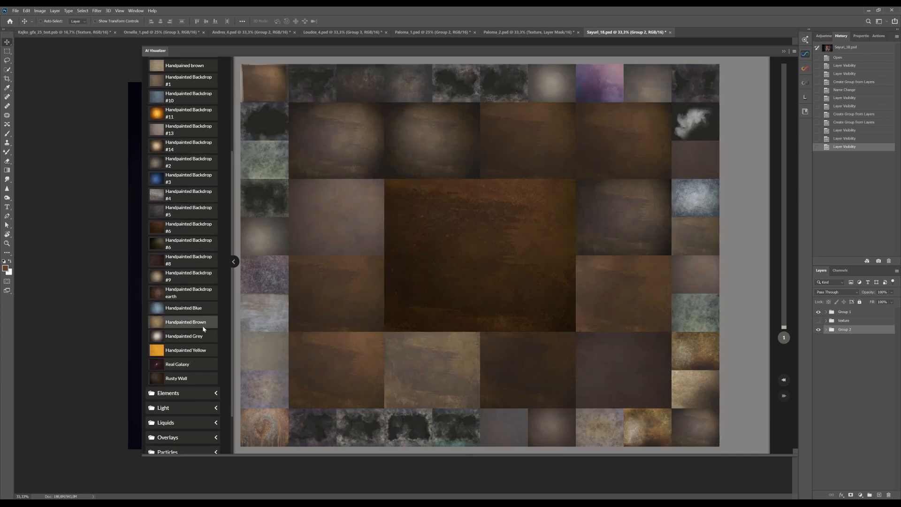
scroll(193, 232, up, 2)
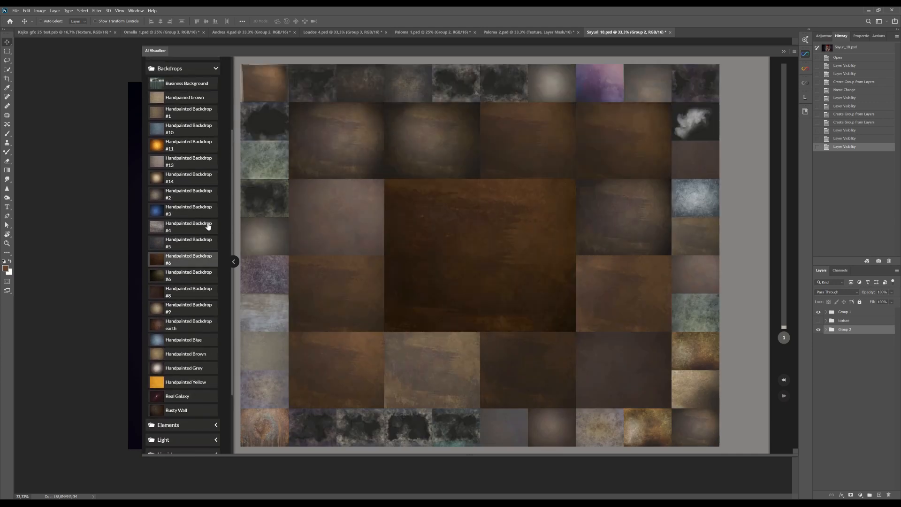
Load suggestions for Handpainted Backdrop #3 and raise the variation to 50
click(193, 215)
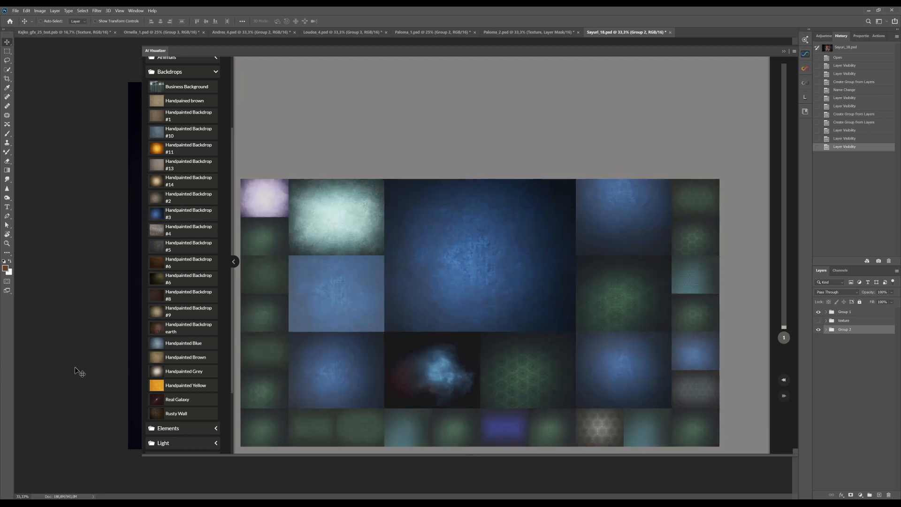
mouse_move(573, 226)
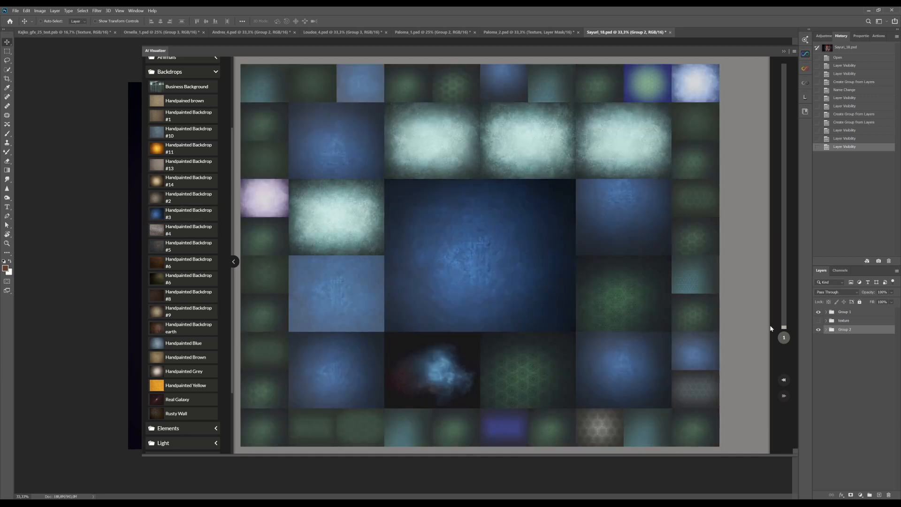
drag(784, 329, 790, 217)
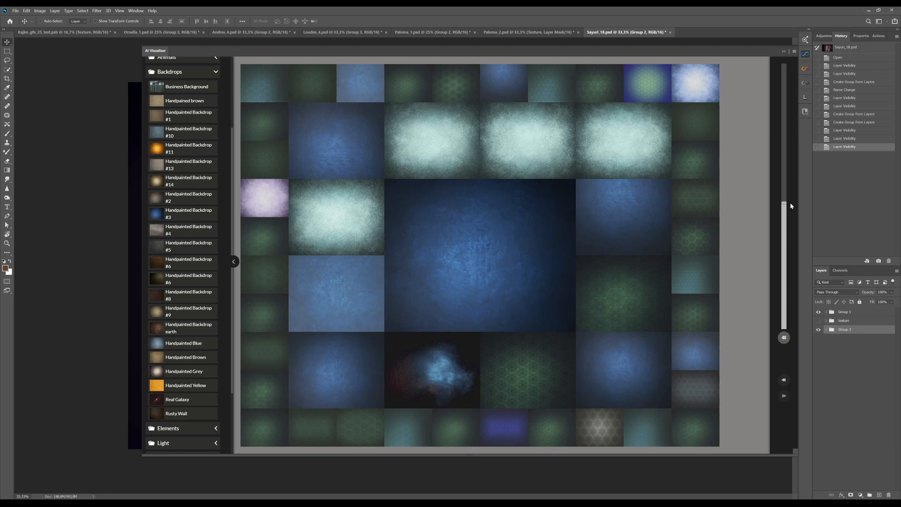
drag(787, 202, 787, 200)
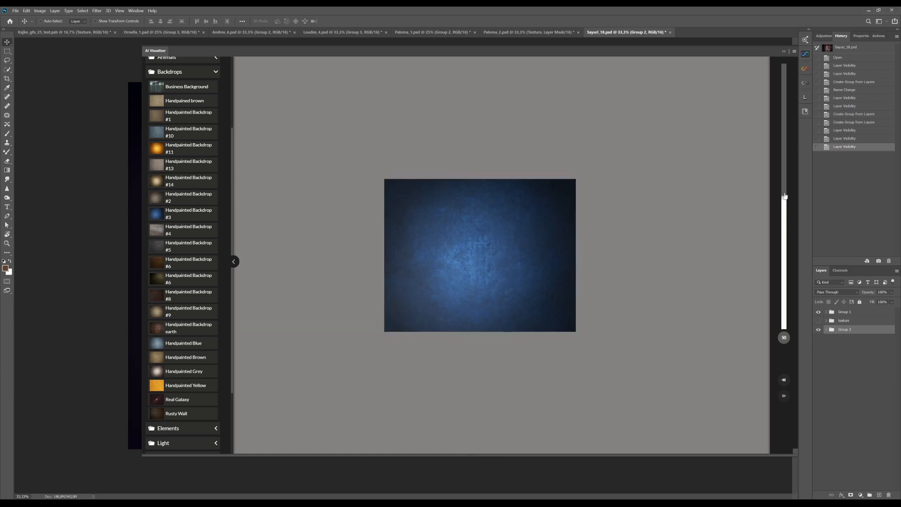
mouse_move(543, 222)
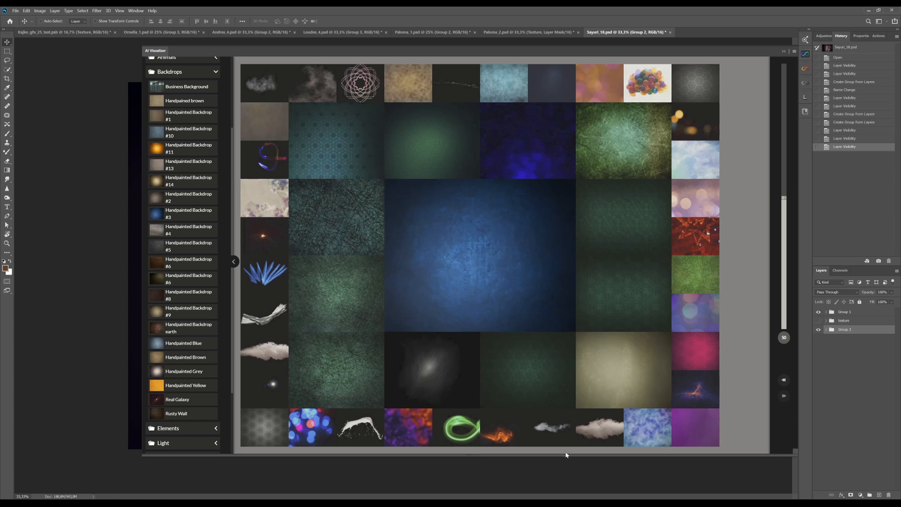
Return the variation to 1, load suggestions for Handpainted Backdrop #11 and refresh them
drag(787, 198, 783, 329)
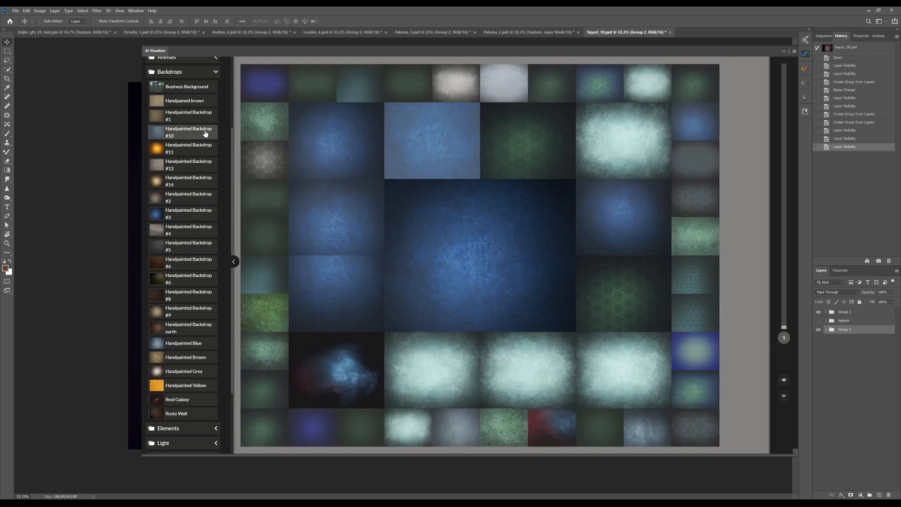
click(193, 149)
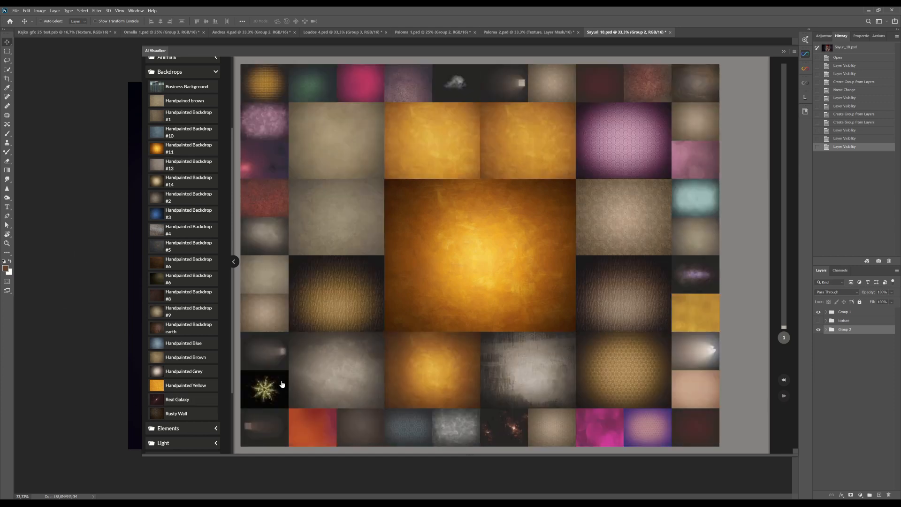
mouse_move(462, 245)
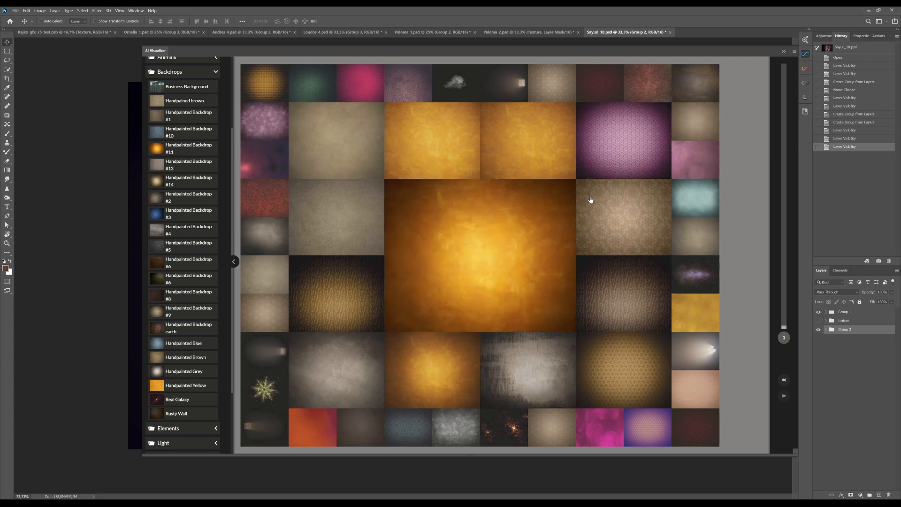
drag(784, 336, 804, 212)
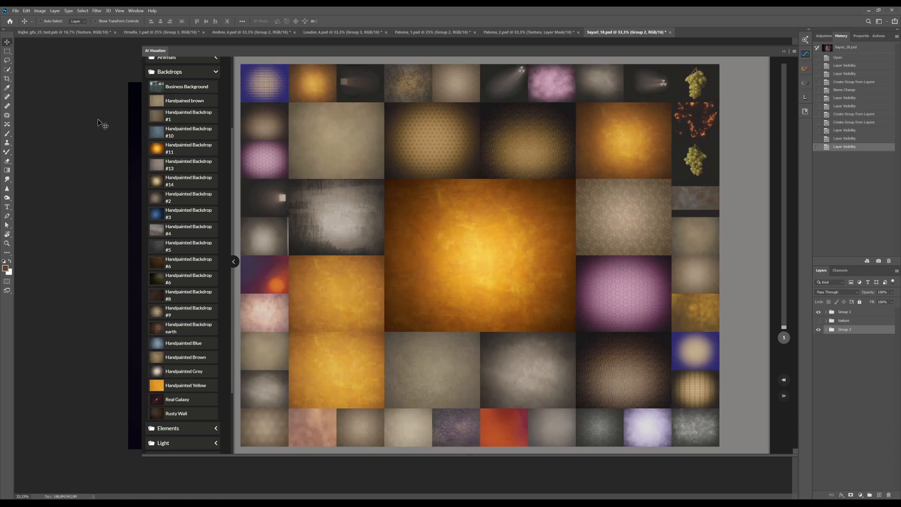
Browse suggestions in the Animals category instead of Backdrops, including Colorful Butterfly, Flying Eagle, Orange Butterfly and Owl sitting, and collapse it
click(188, 72)
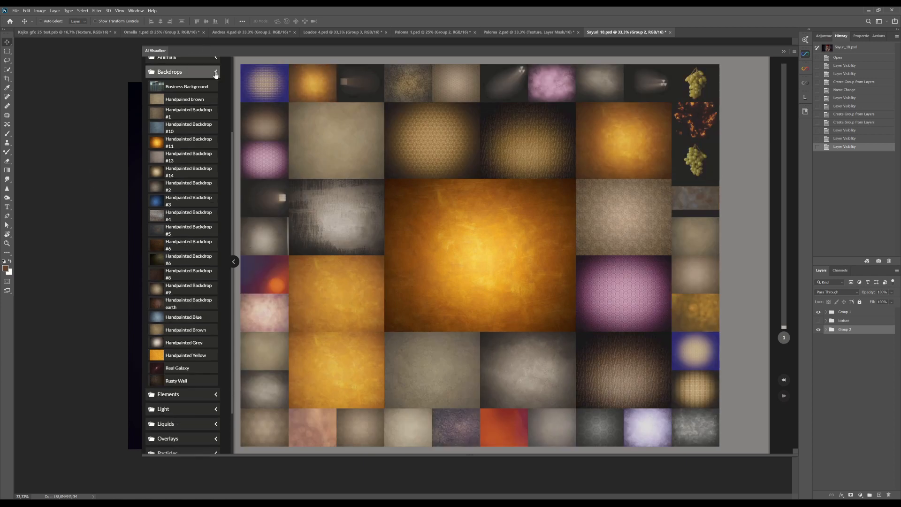
click(176, 164)
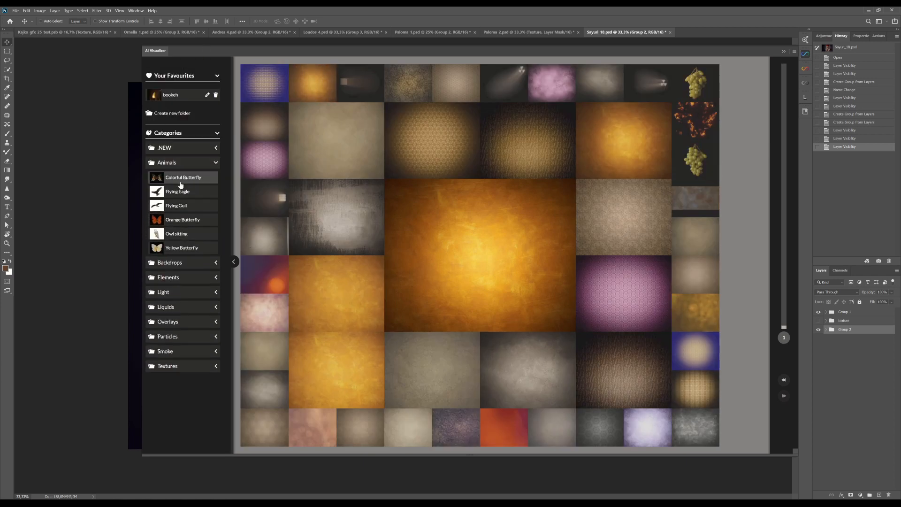
click(181, 181)
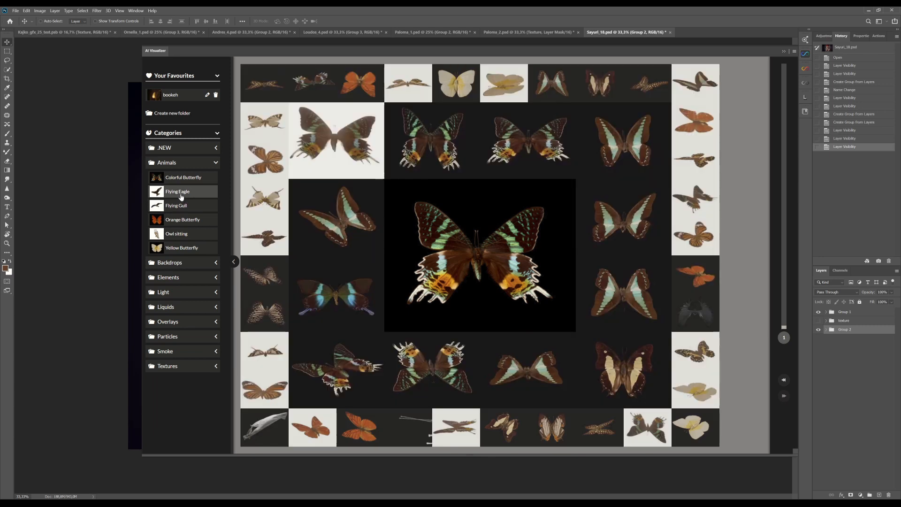
click(181, 196)
click(189, 225)
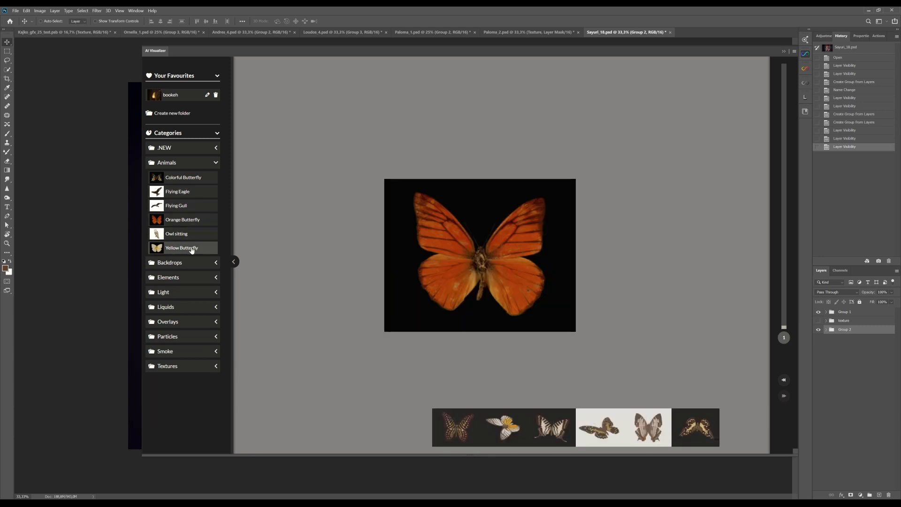
click(188, 235)
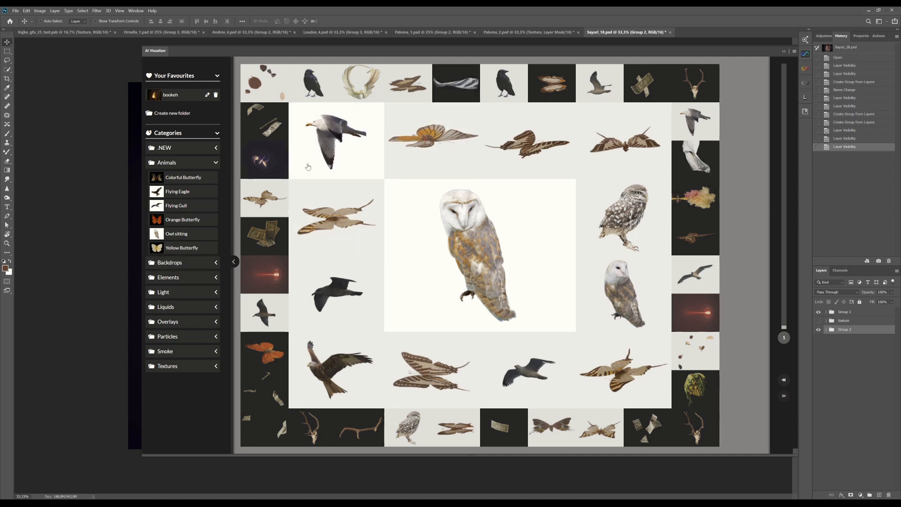
click(216, 163)
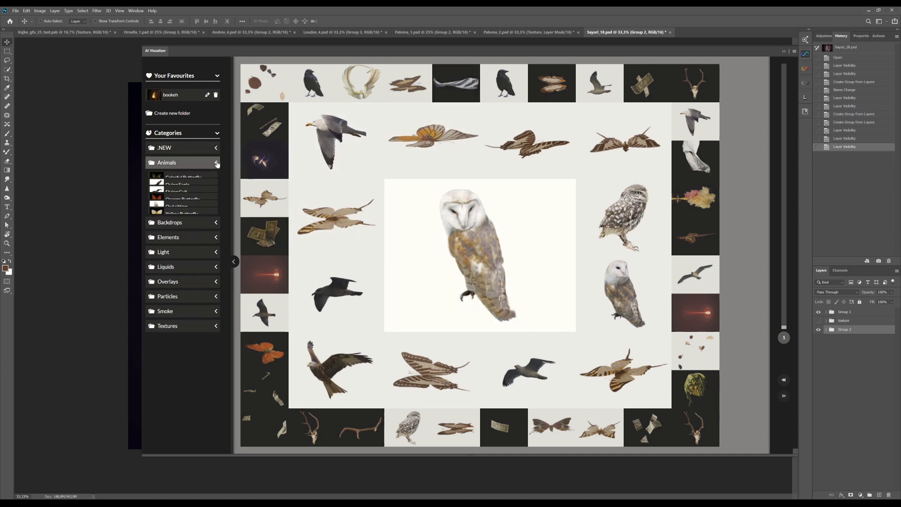
Load the suggestions for A Bundle of Dollars from the Elements category
click(217, 192)
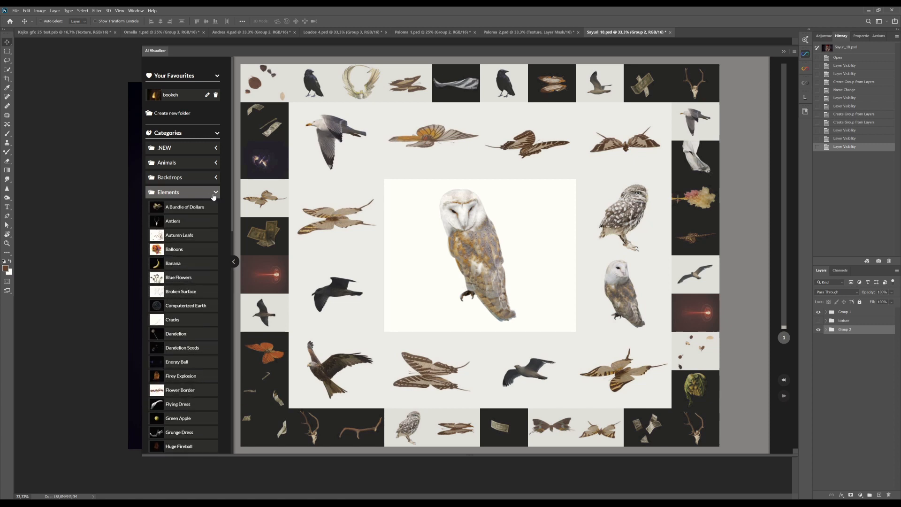
click(188, 210)
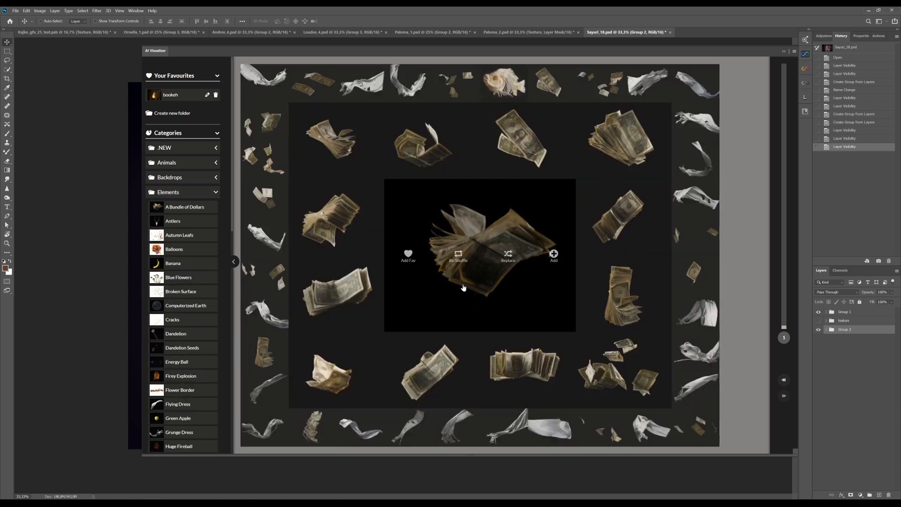
Load the suggestions for Antlers, Banana, Dandelion and Cracks from the Elements category one after another
click(191, 220)
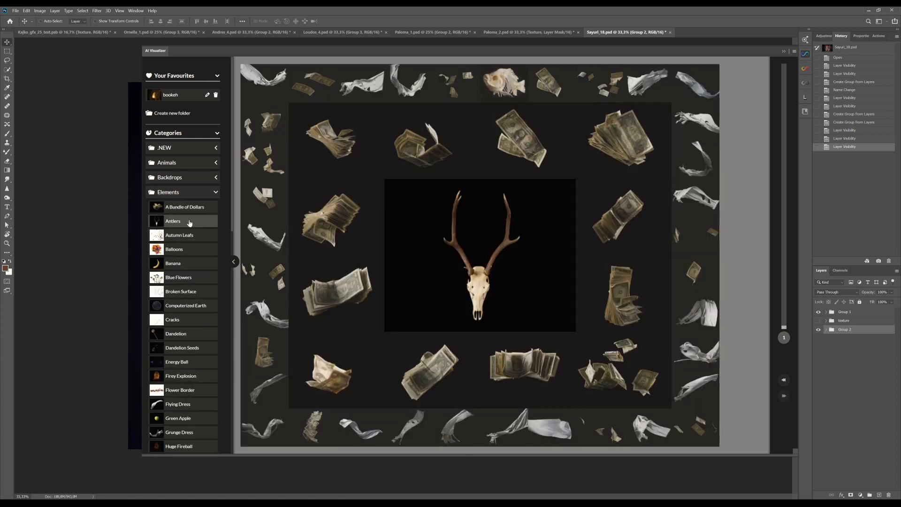
click(173, 267)
scroll(185, 287, down, 1)
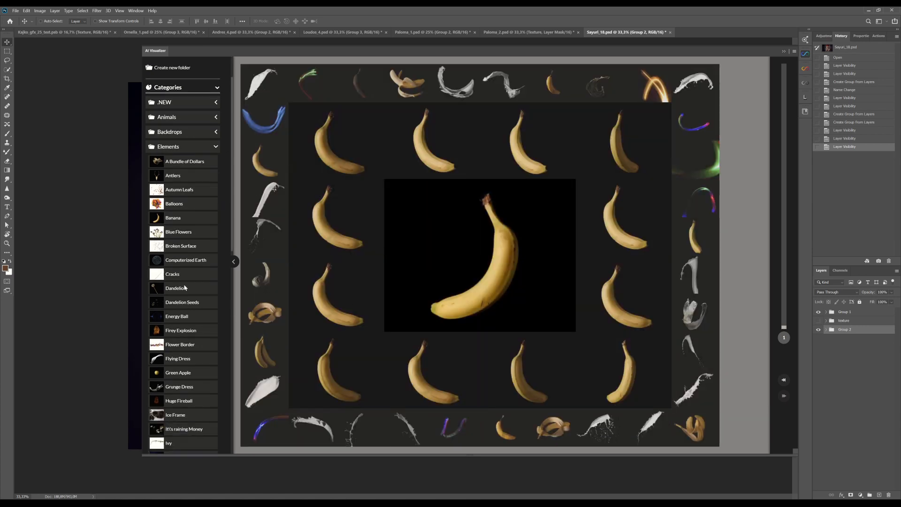
scroll(185, 288, down, 1)
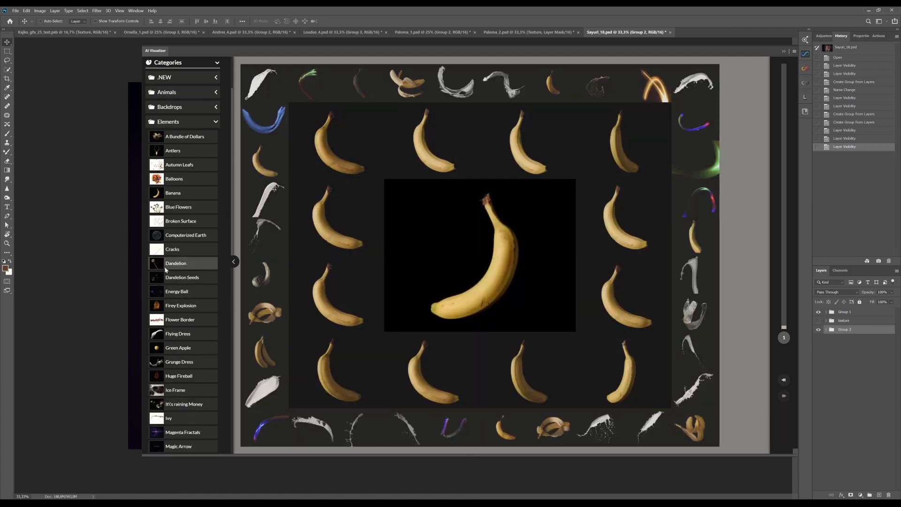
click(168, 263)
click(171, 249)
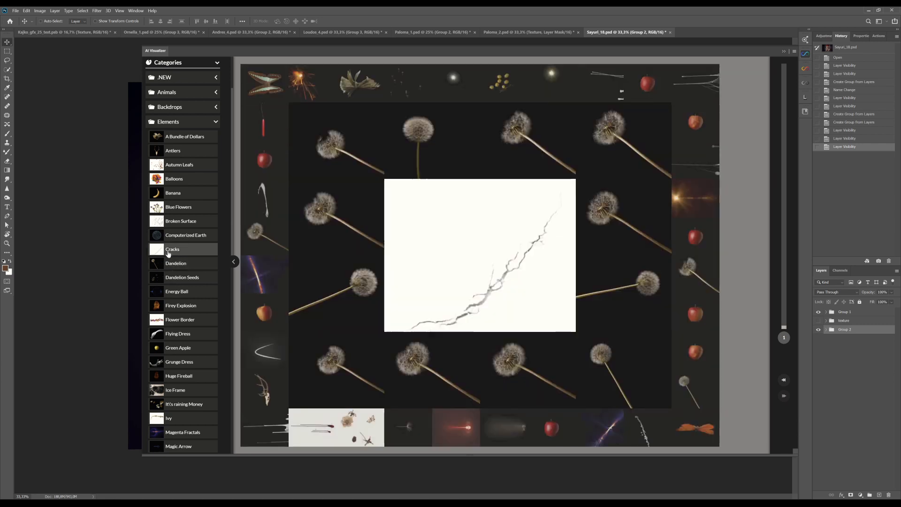
mouse_move(517, 289)
View the suggestions for the Elements entries Ivy, Red Flower and Ripped Fabric
scroll(177, 301, down, 5)
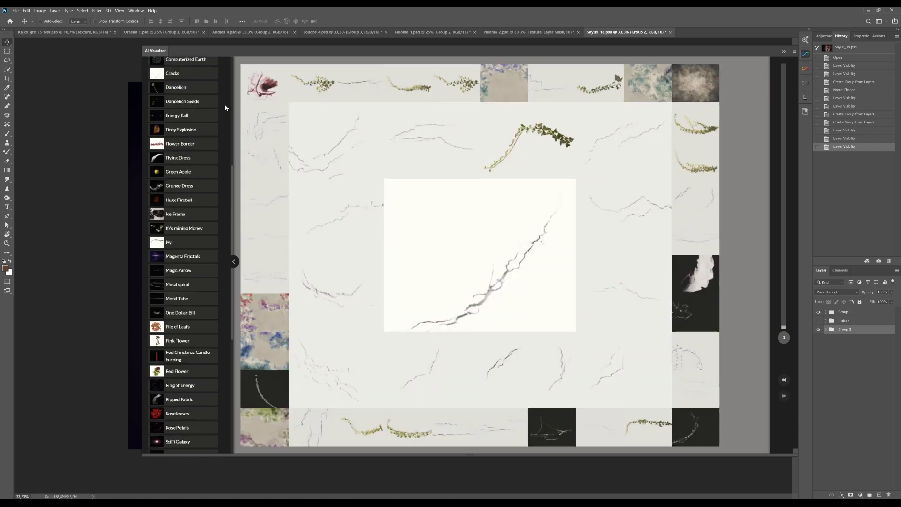
scroll(186, 165, down, 1)
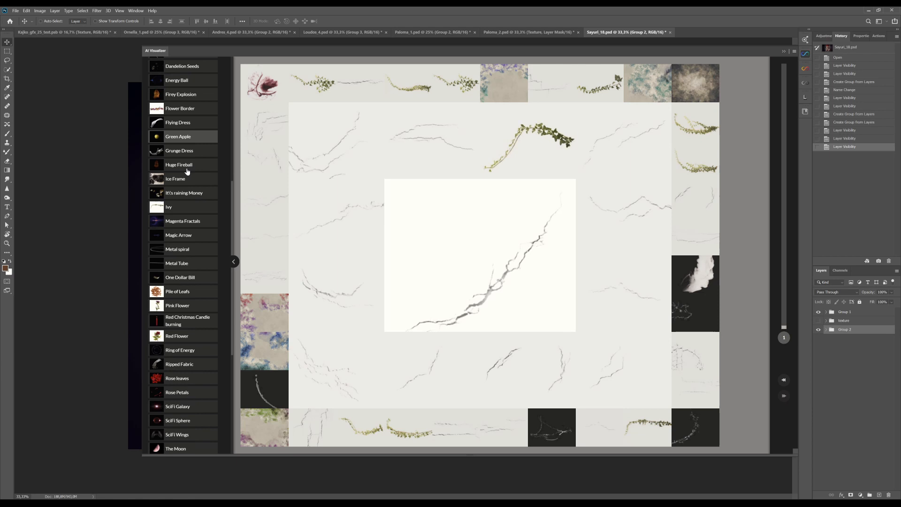
click(194, 213)
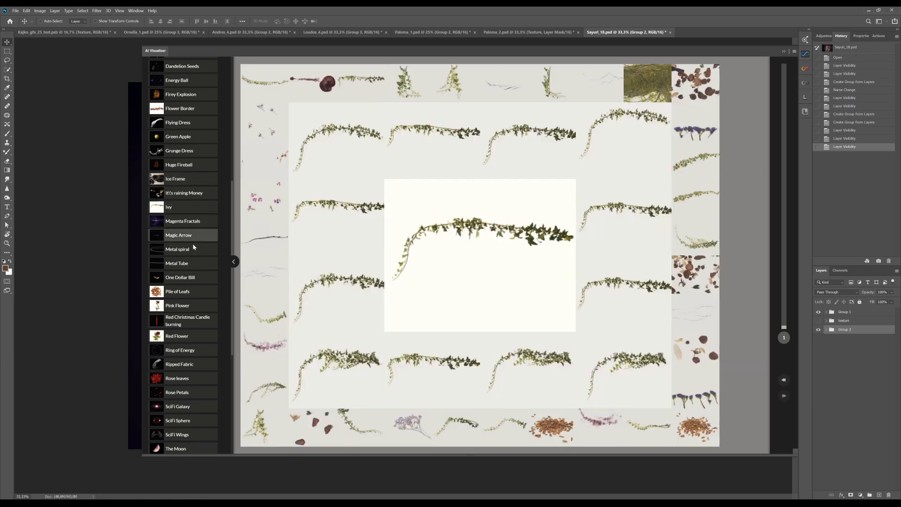
click(174, 337)
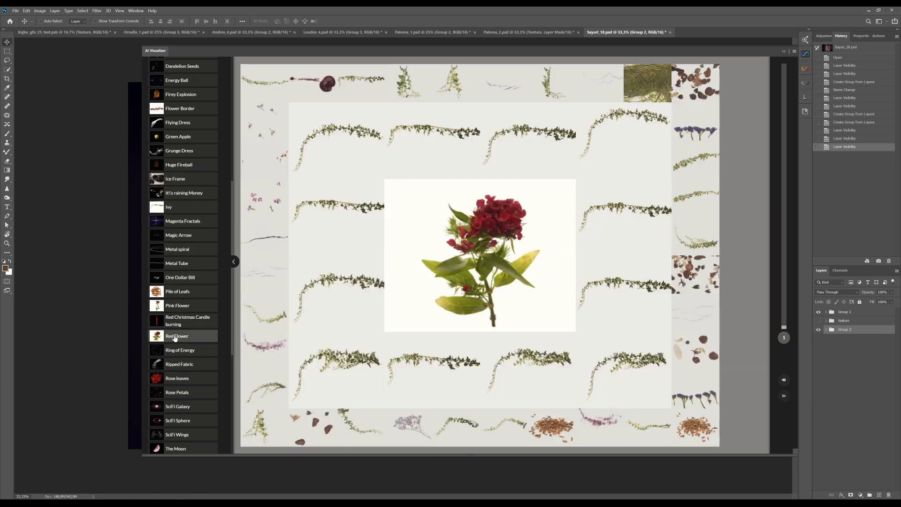
click(183, 367)
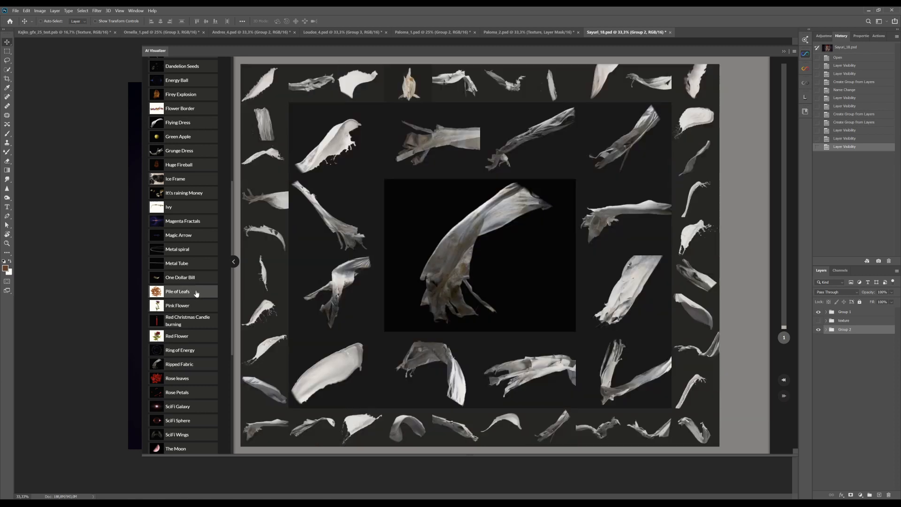
Load the suggestions for Yellow Flower, SciFi Galaxy and SciFi Wings, and collapse the Elements category
scroll(193, 306, down, 6)
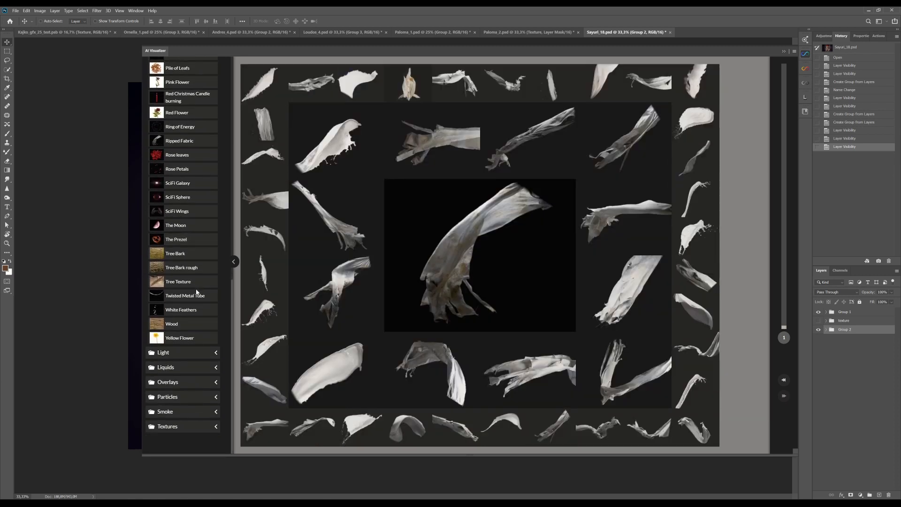
click(186, 338)
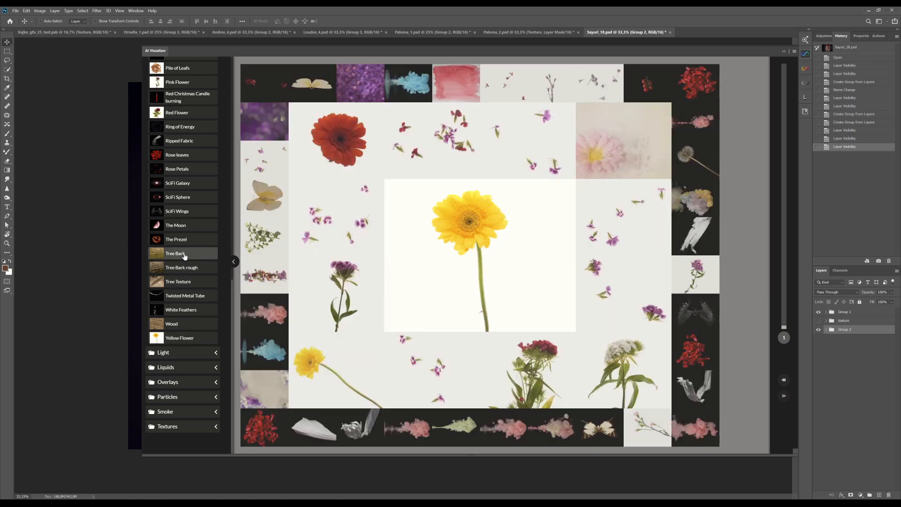
click(178, 185)
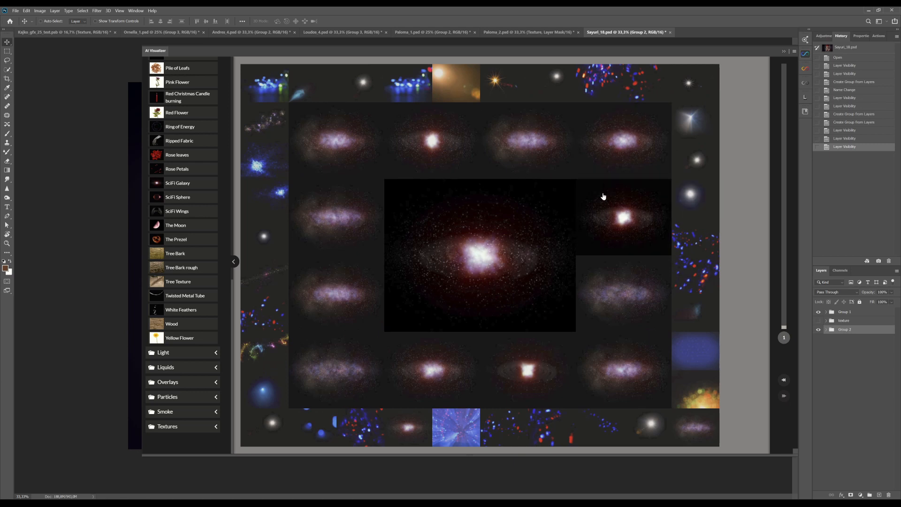
click(185, 215)
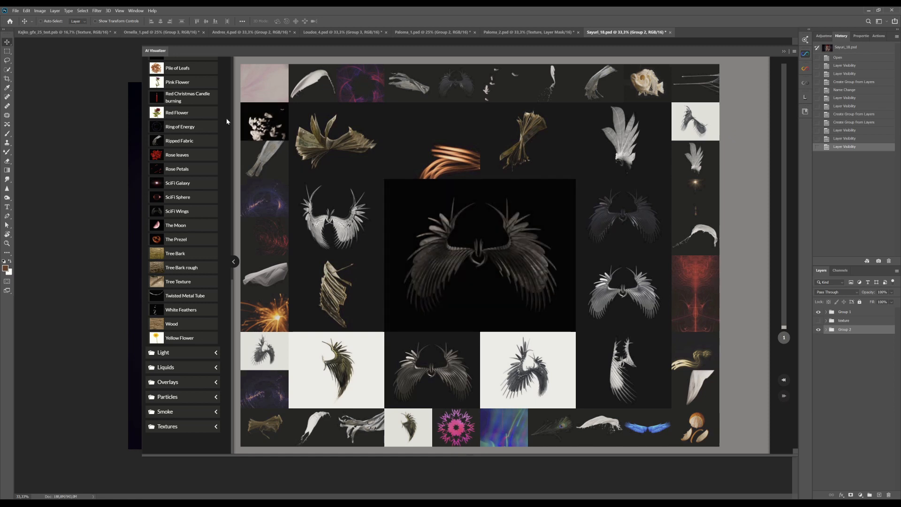
scroll(230, 169, up, 15)
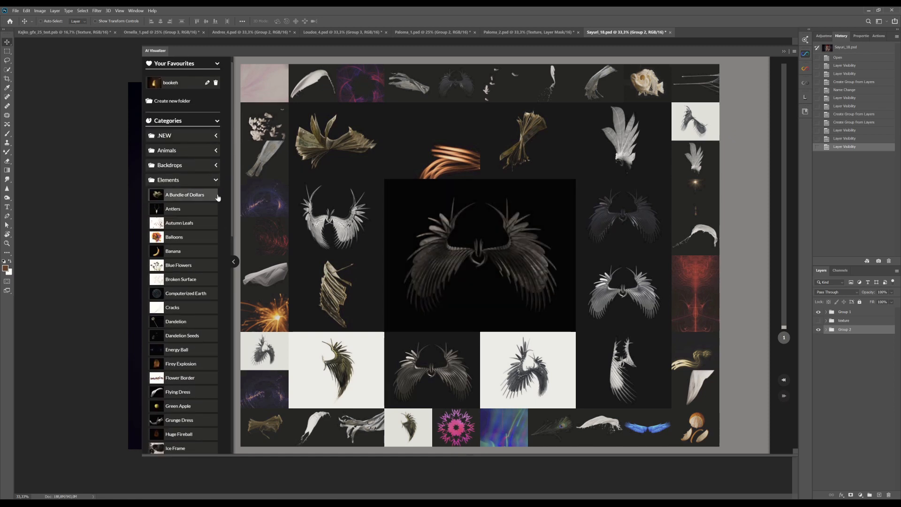
click(216, 180)
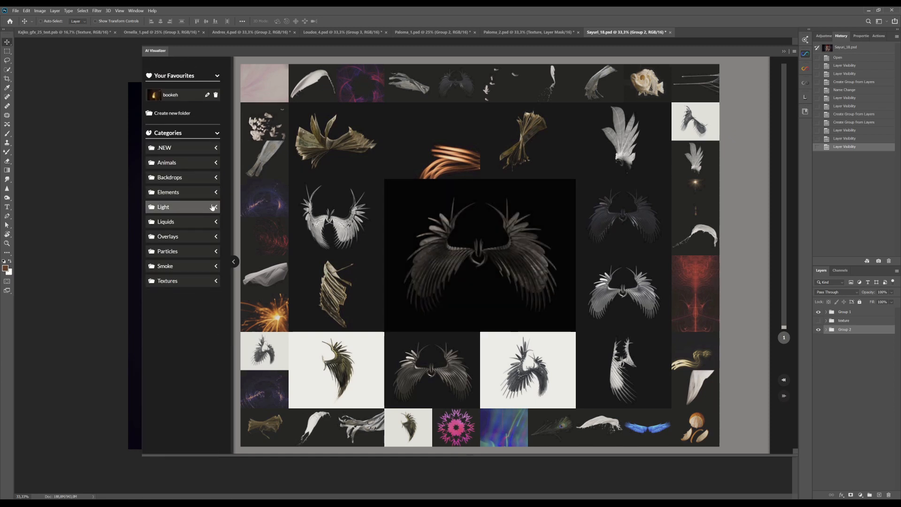
Expand the Light category and load the suggestions for Orange trace of light
click(213, 207)
scroll(198, 237, down, 3)
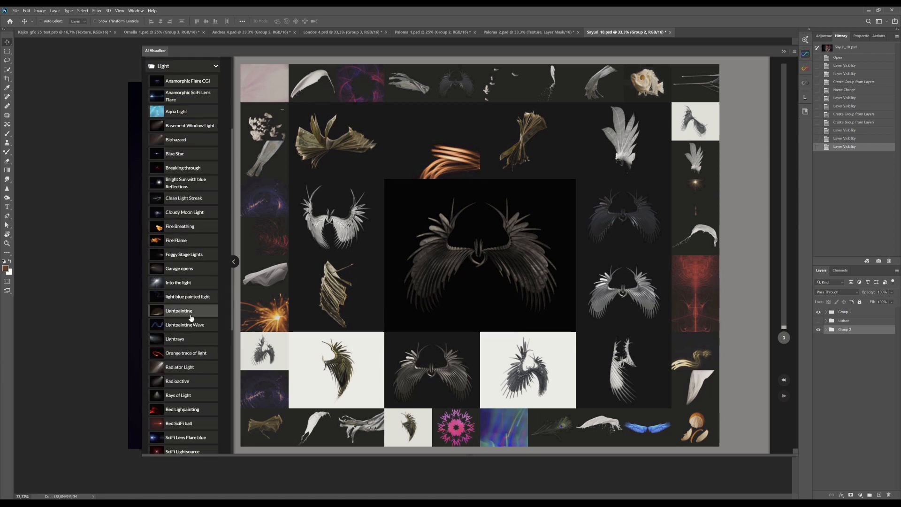
scroll(193, 309, down, 5)
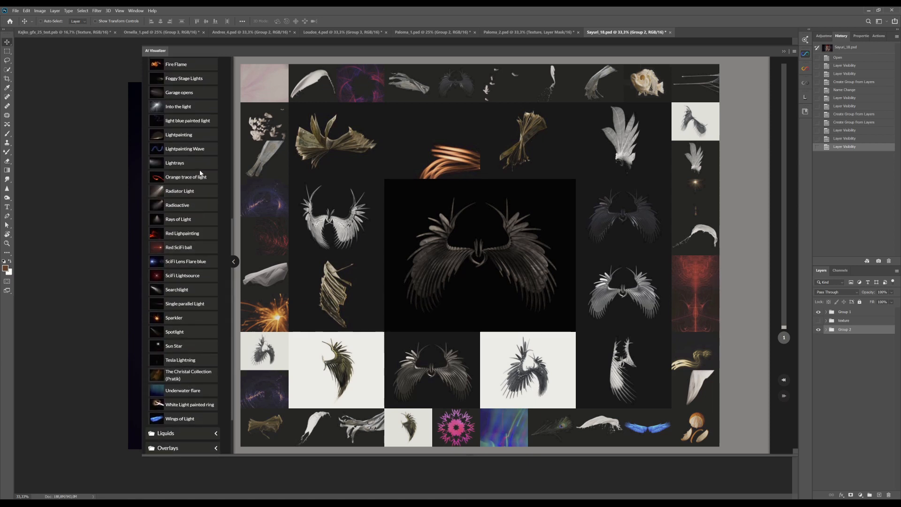
click(202, 178)
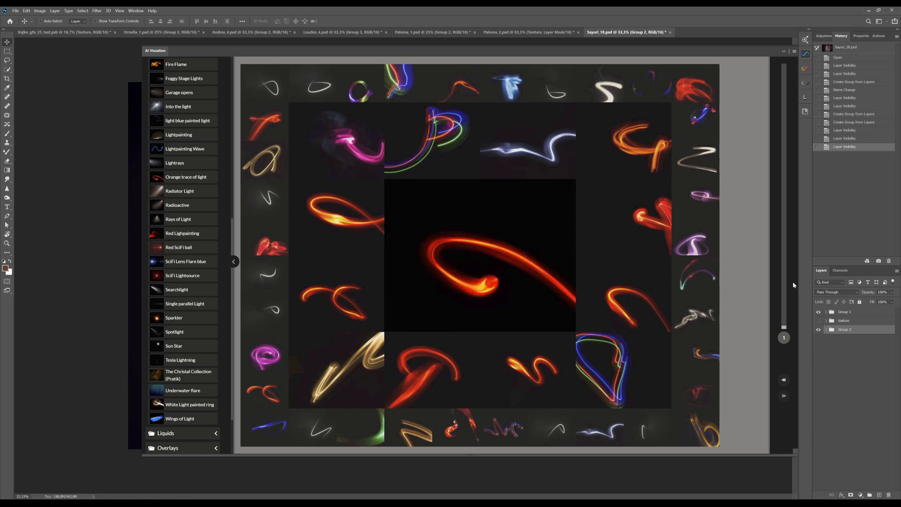
Load the Light category's suggestions for Aqua Light and Basement Window Light
scroll(206, 234, up, 10)
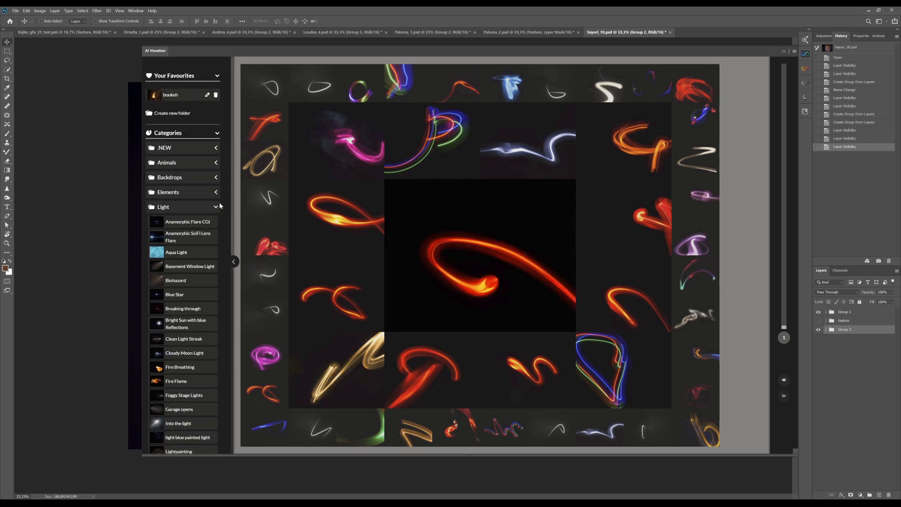
click(185, 253)
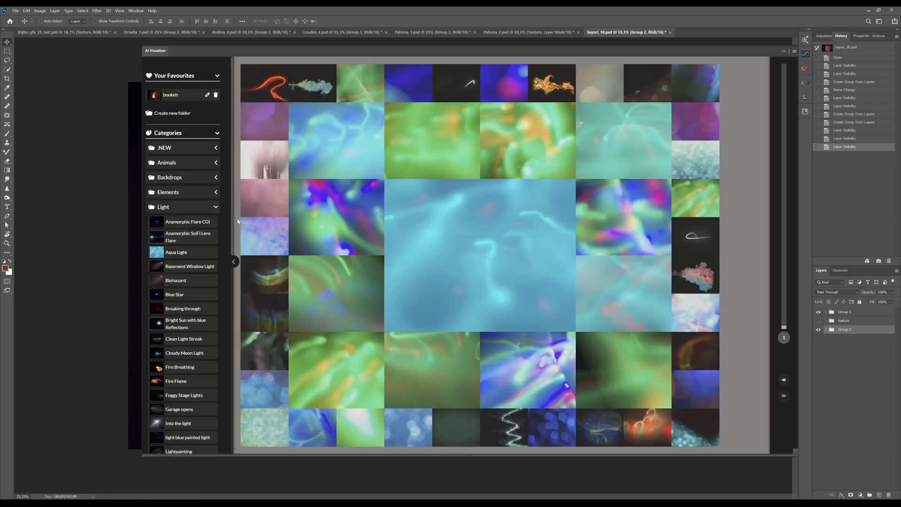
scroll(196, 261, down, 2)
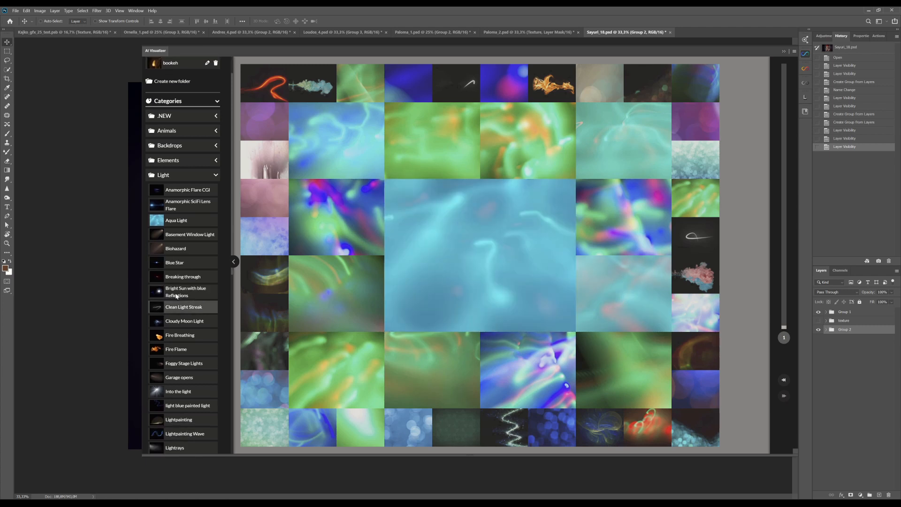
scroll(197, 261, down, 4)
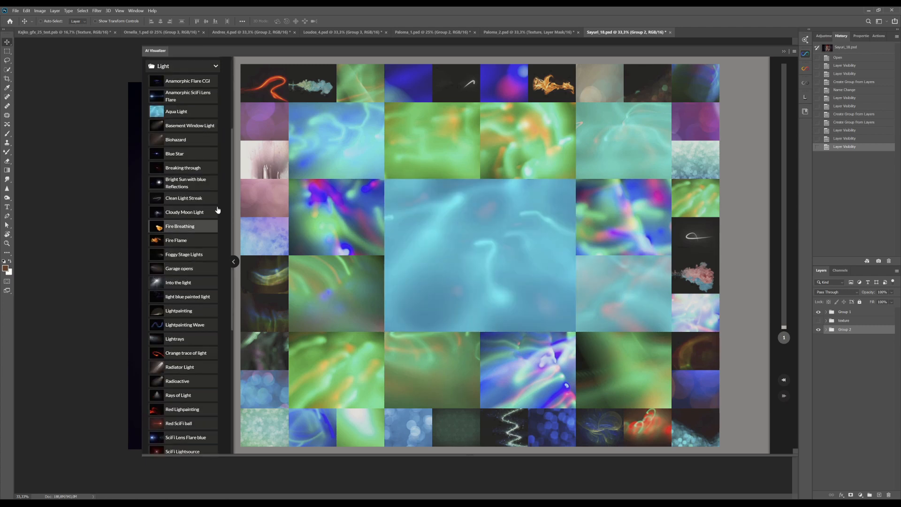
click(207, 126)
mouse_move(523, 221)
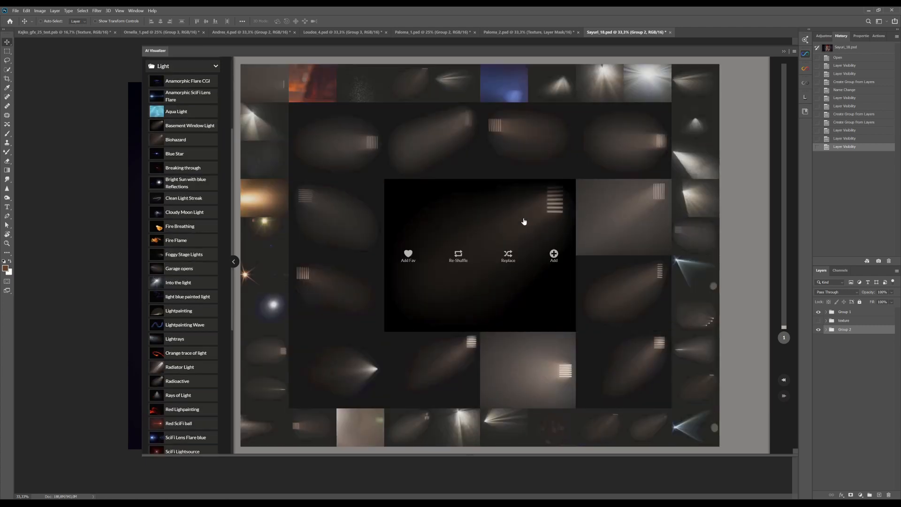
Load the suggestions for Into the light and Sparkler, and collapse the Light category
scroll(209, 214, down, 6)
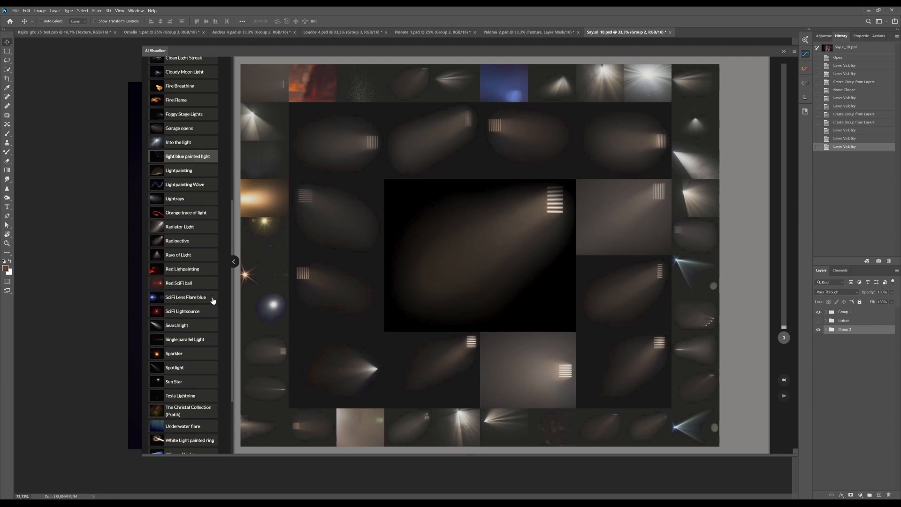
click(192, 149)
scroll(209, 272, down, 4)
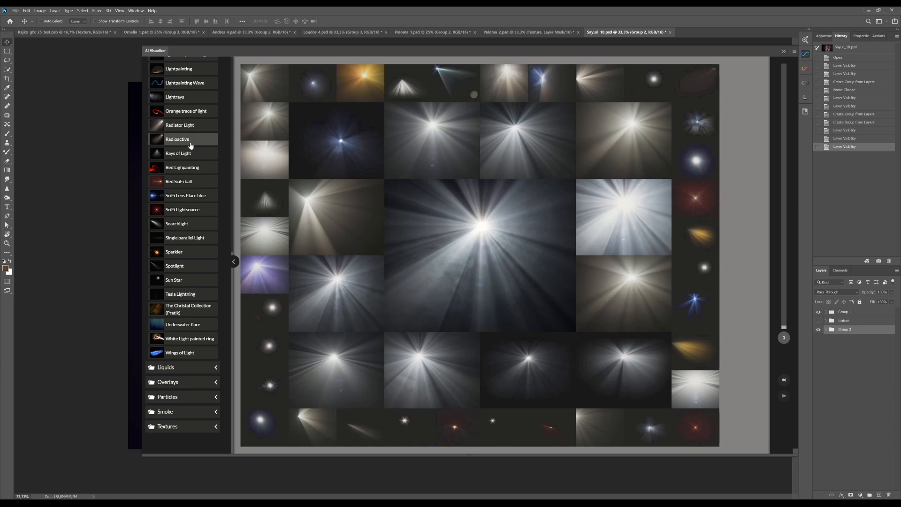
click(180, 257)
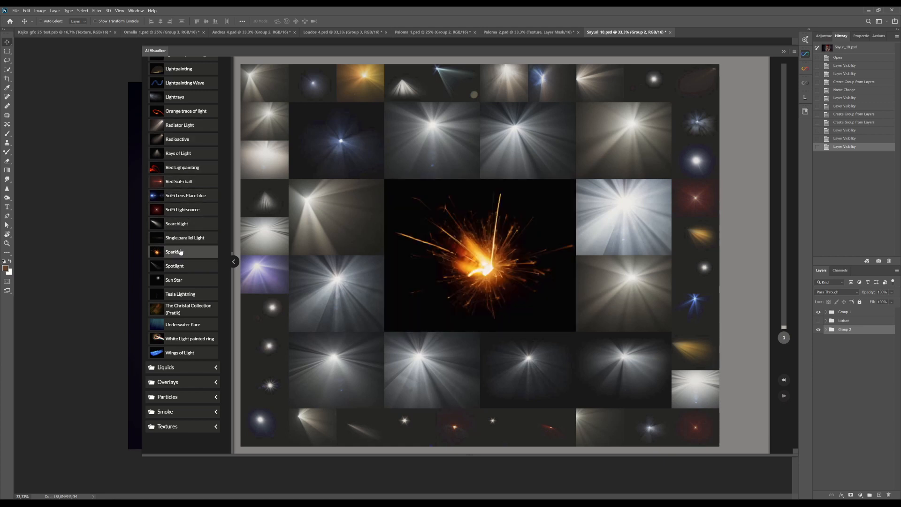
scroll(201, 256, up, 5)
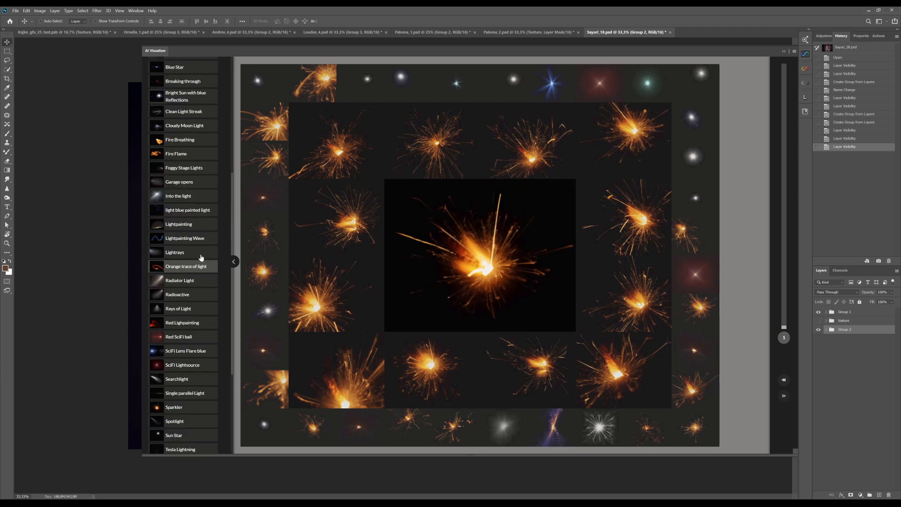
scroll(232, 123, up, 3)
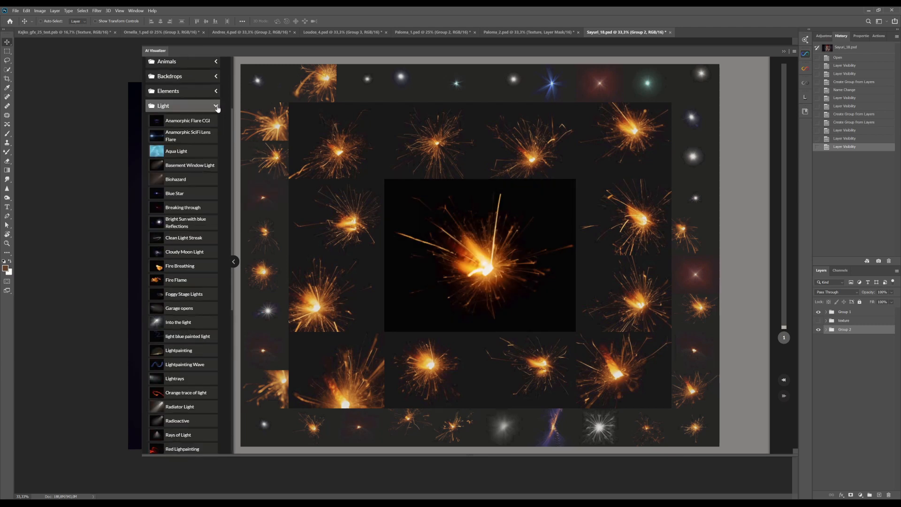
click(216, 106)
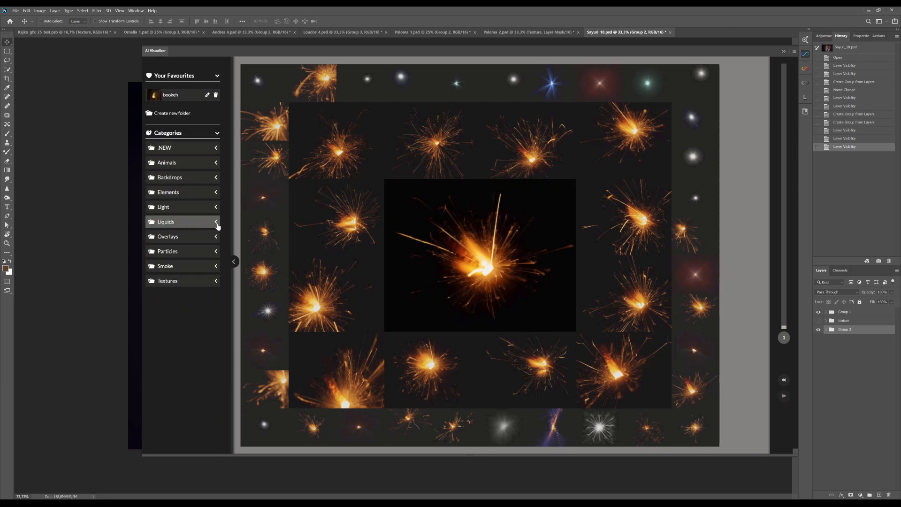
Expand the Liquids category and view the suggestions for Blood, Milk Blast and How Ink is made
click(216, 222)
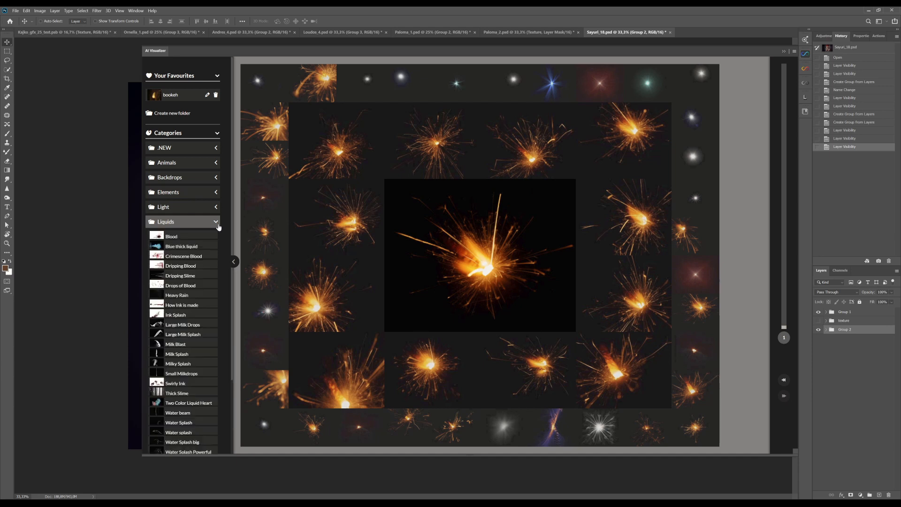
click(188, 241)
scroll(195, 263, down, 3)
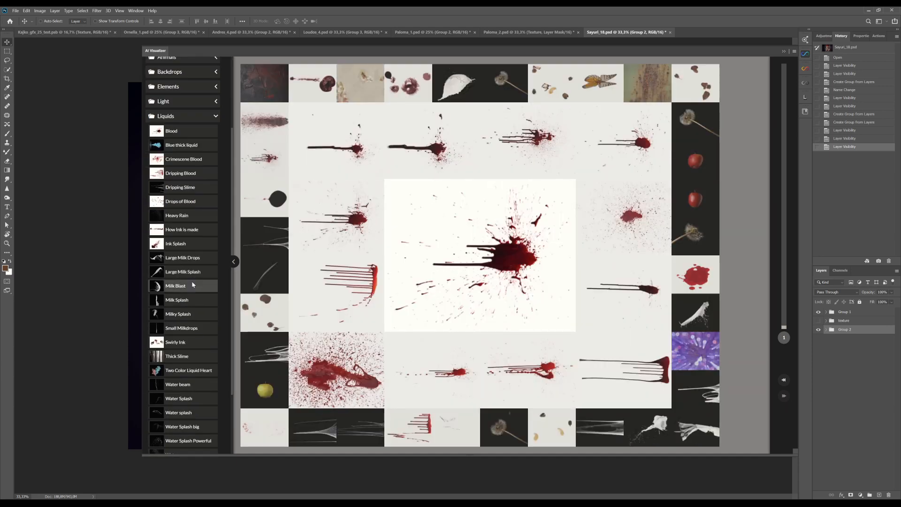
click(178, 287)
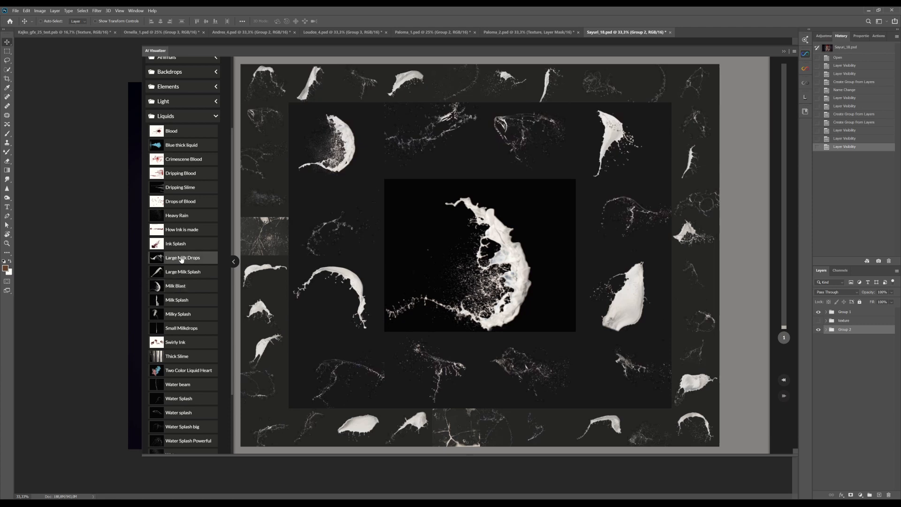
click(184, 235)
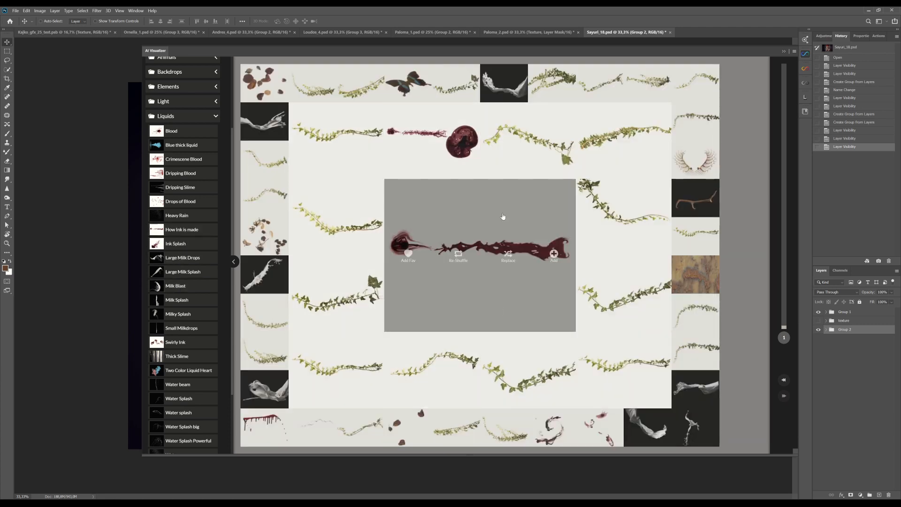
Load the suggestions for the first Water Splash entry in the Liquids category
scroll(186, 319, down, 2)
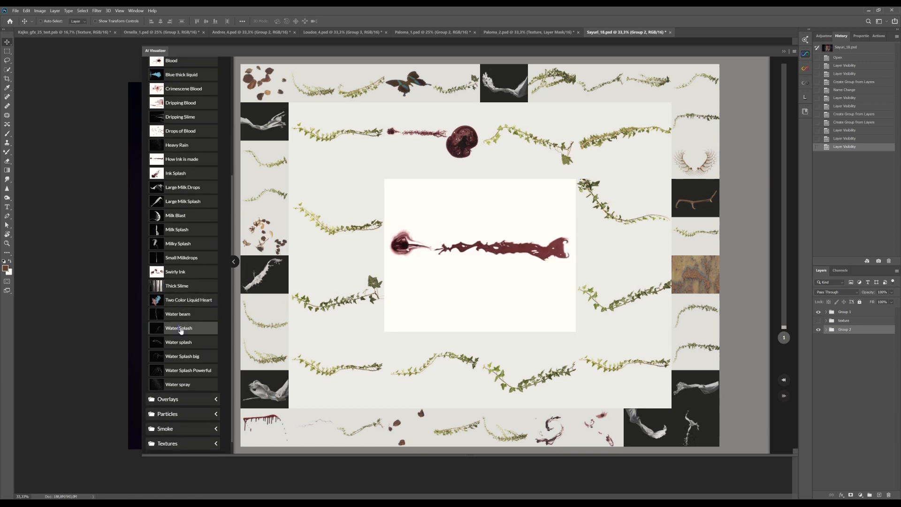
click(181, 328)
scroll(192, 347, down, 1)
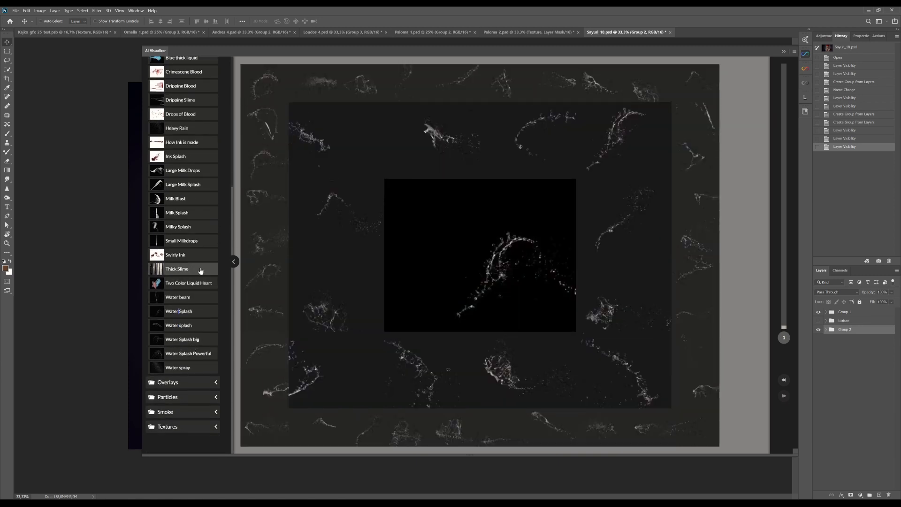
Switch from the Liquids category to Overlays and load the suggestions for City Lights Bokeh
scroll(194, 269, up, 10)
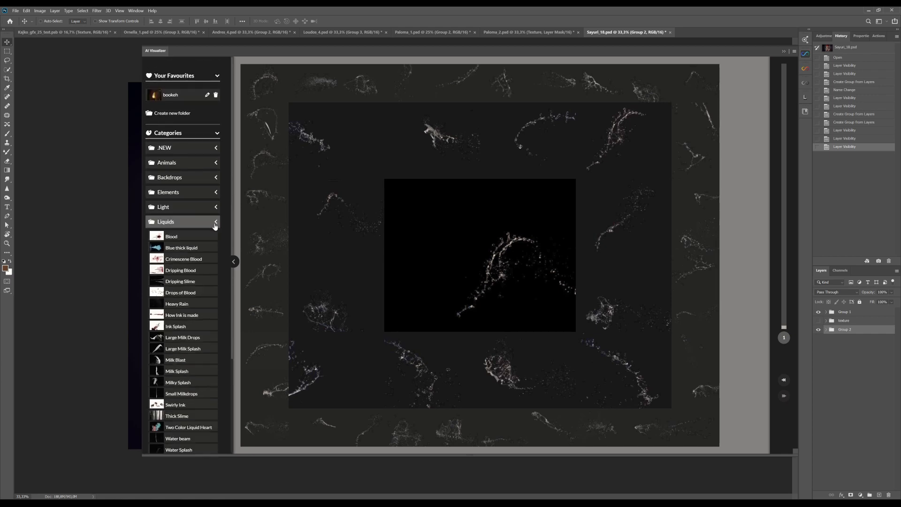
click(203, 222)
click(215, 237)
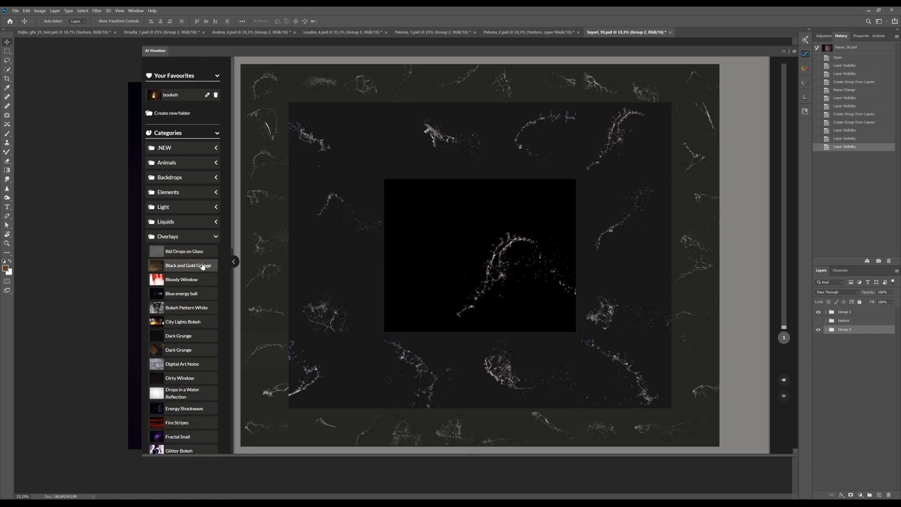
scroll(199, 262, down, 4)
click(184, 253)
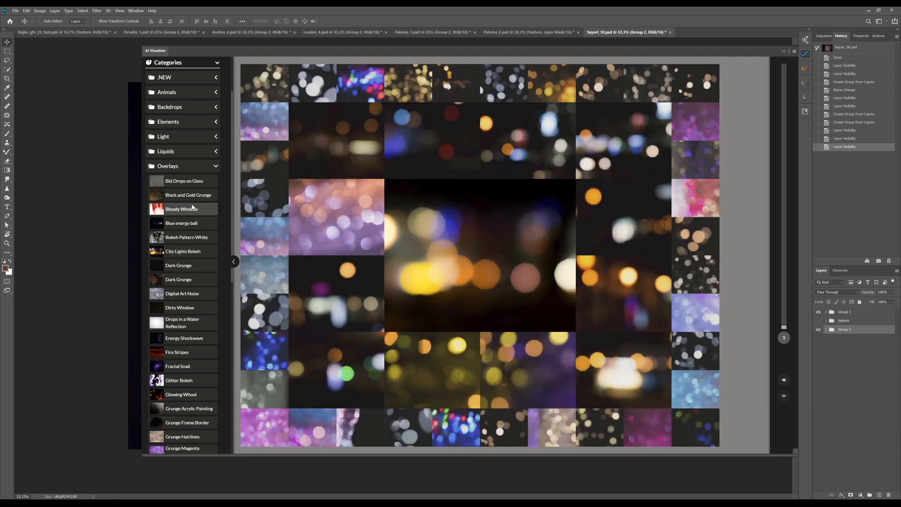
Load the Overlays suggestions for Blue energy ball, Drops in a Water Reflection and Energy Shockwave
click(184, 225)
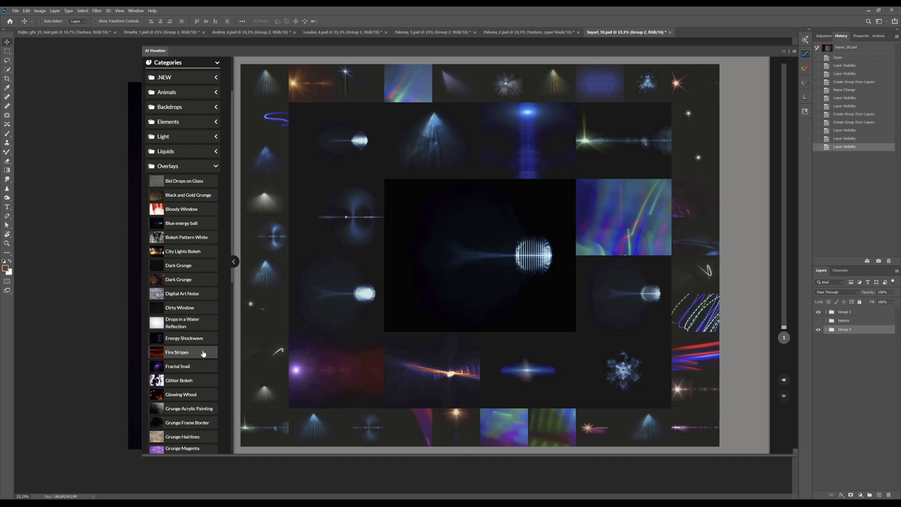
click(195, 327)
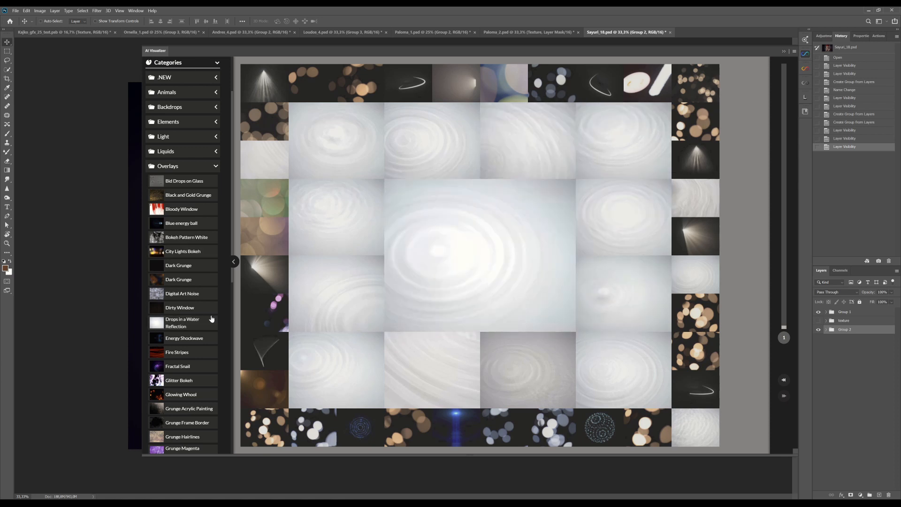
click(188, 338)
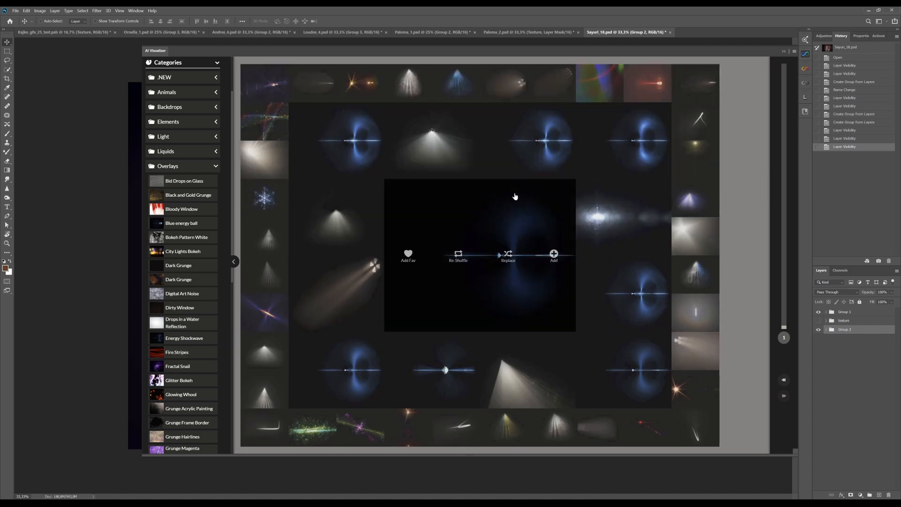
Load the Overlays suggestions for Lens Flare with Reflections and Painted Clouds
scroll(194, 305, down, 3)
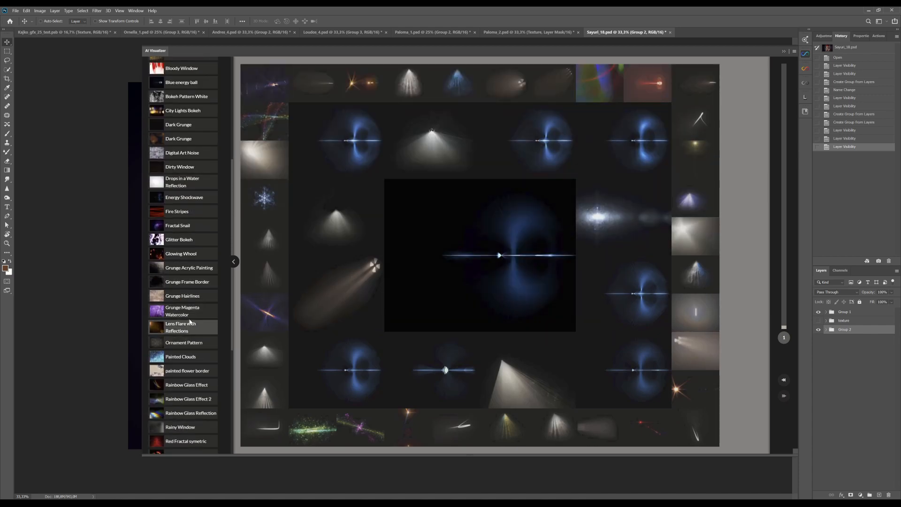
click(200, 327)
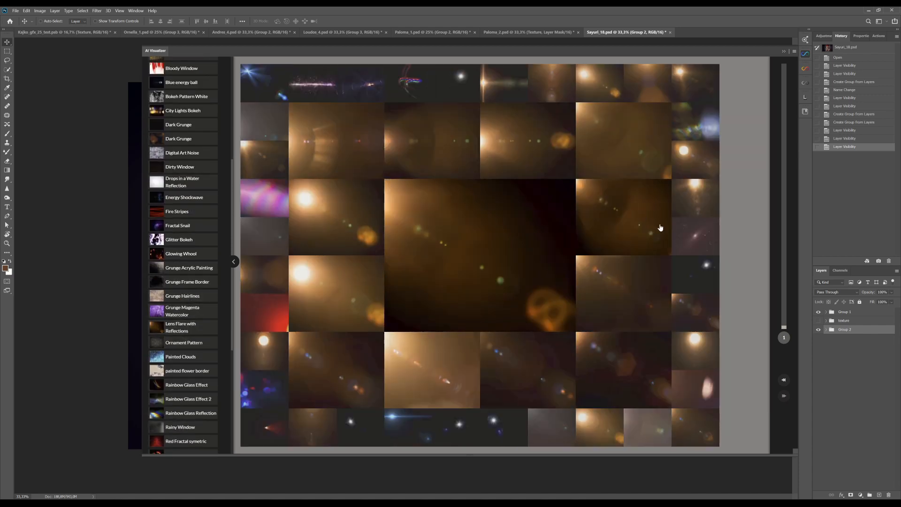
scroll(206, 357, down, 2)
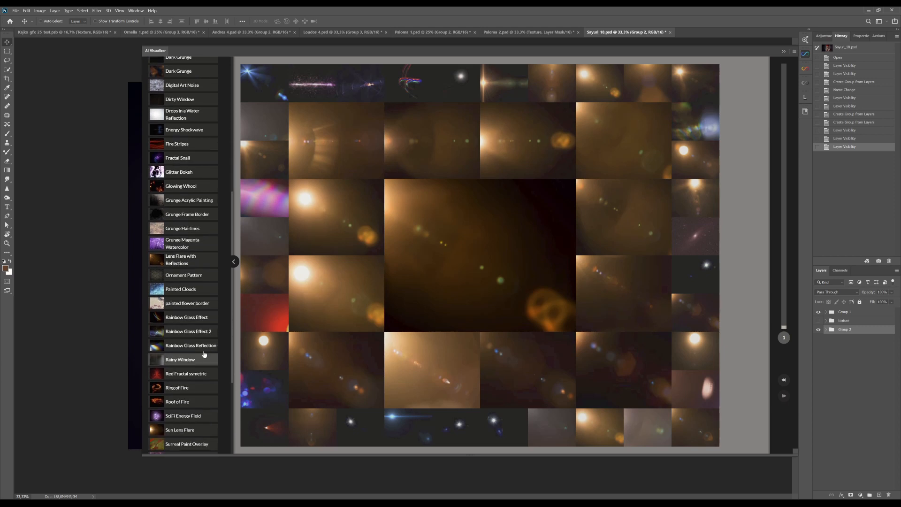
click(197, 284)
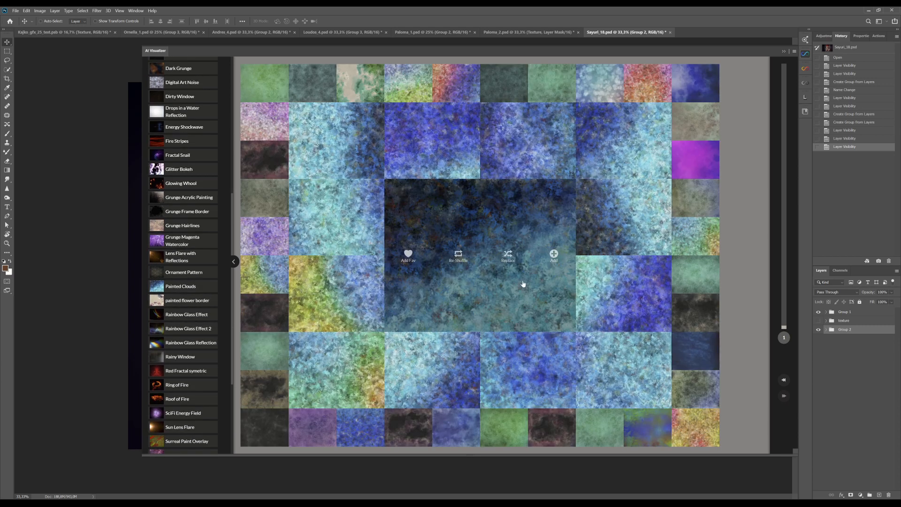
Load the suggestions for Rainbow Glass Reflection and collapse the Overlays category
scroll(180, 309, down, 3)
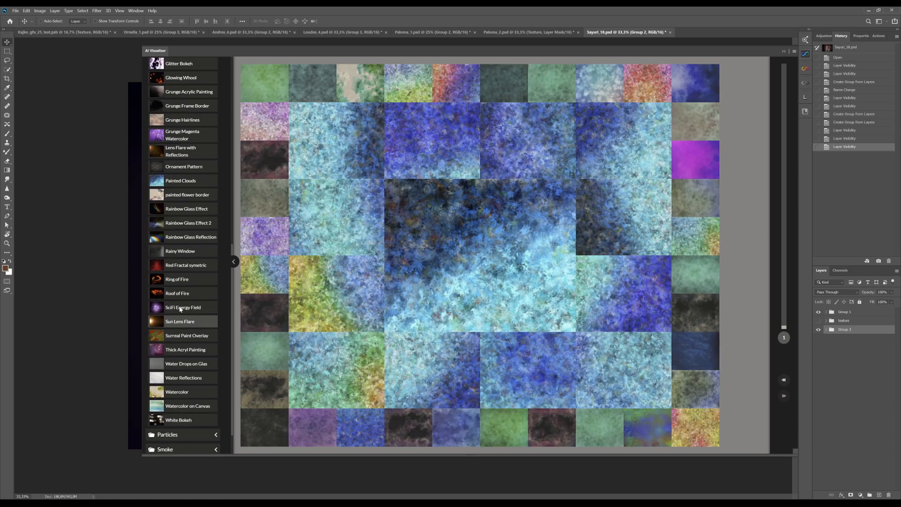
click(192, 237)
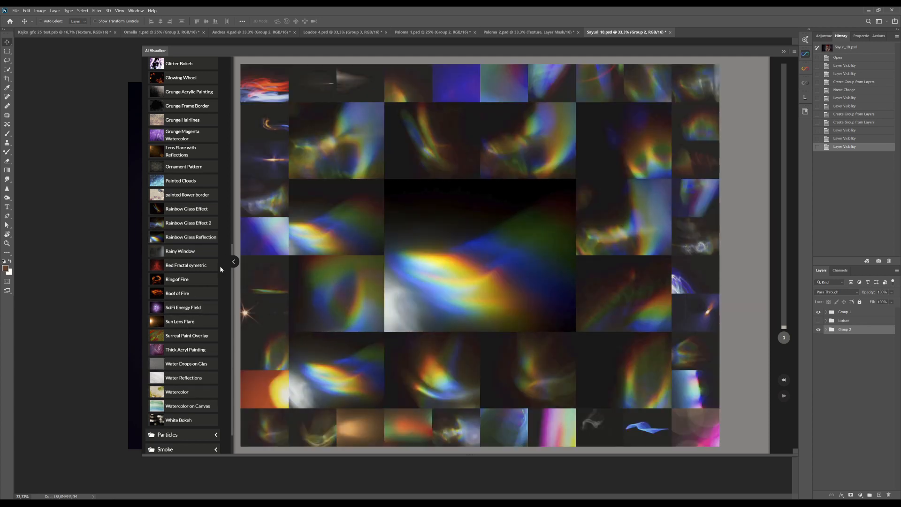
scroll(221, 268, up, 9)
click(217, 167)
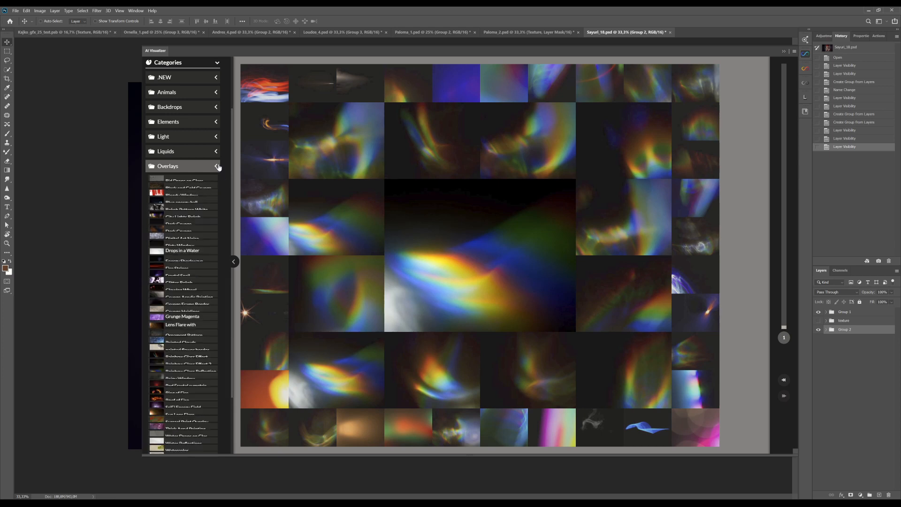
Expand the Particles category and view the suggestions for Broken Glass, Dust and DoF Rain
click(195, 249)
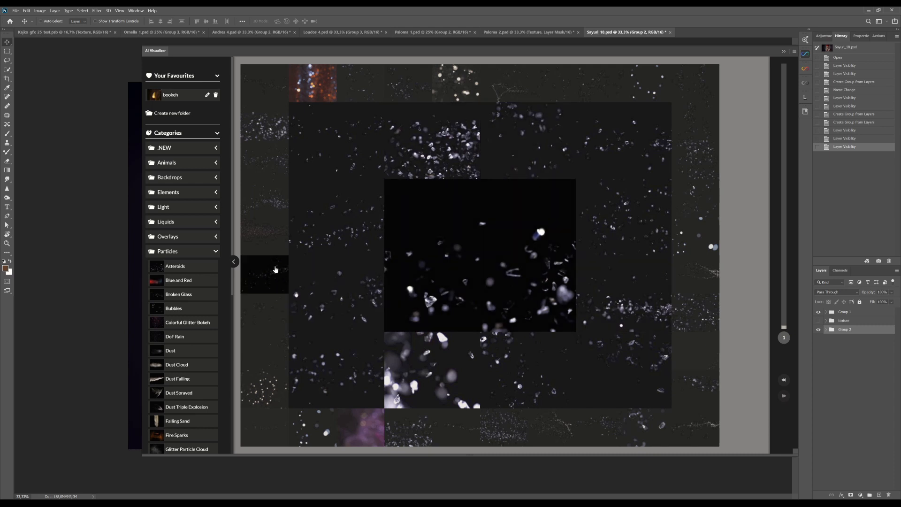
click(193, 295)
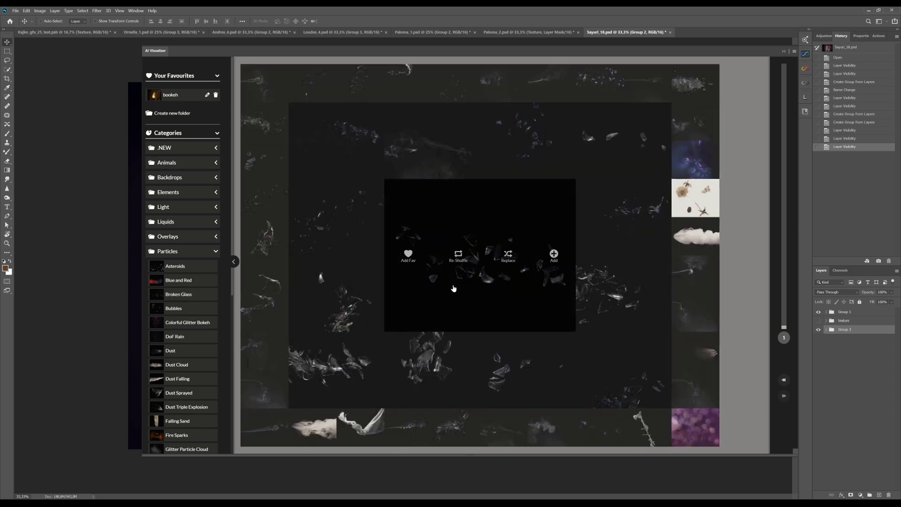
scroll(201, 282, down, 3)
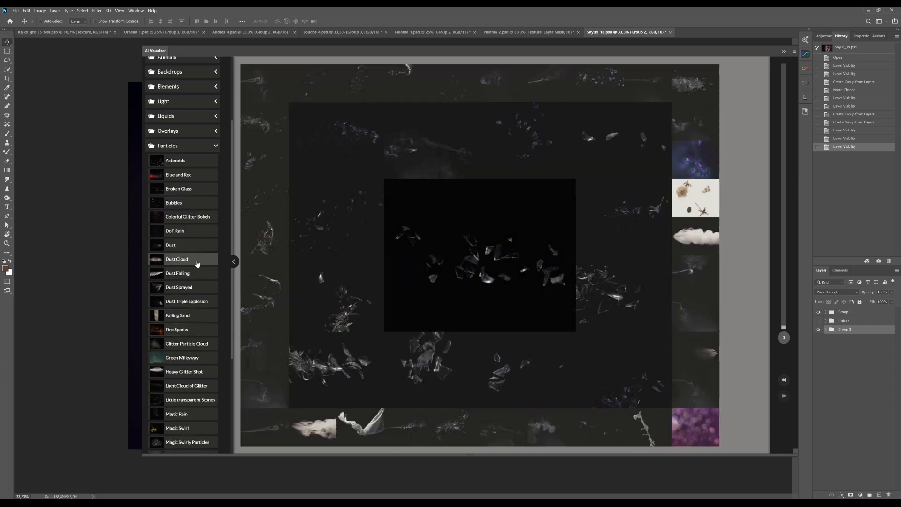
click(192, 245)
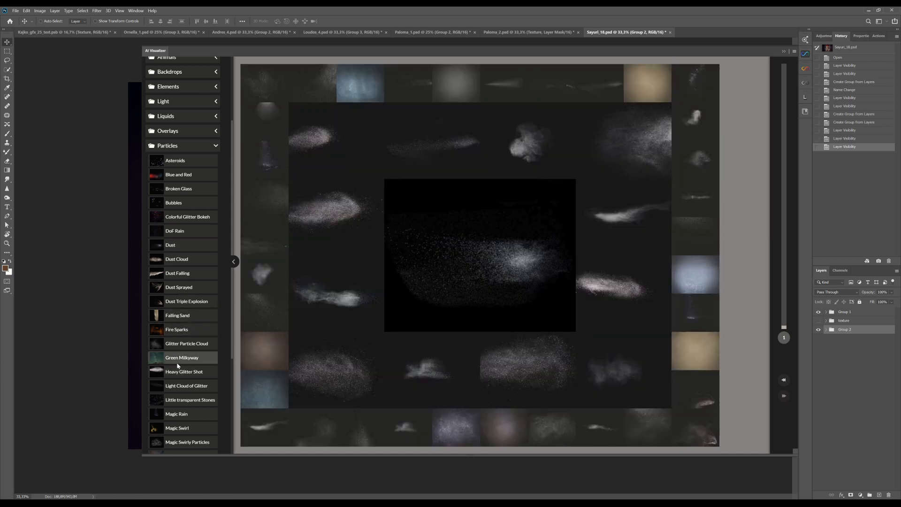
click(181, 233)
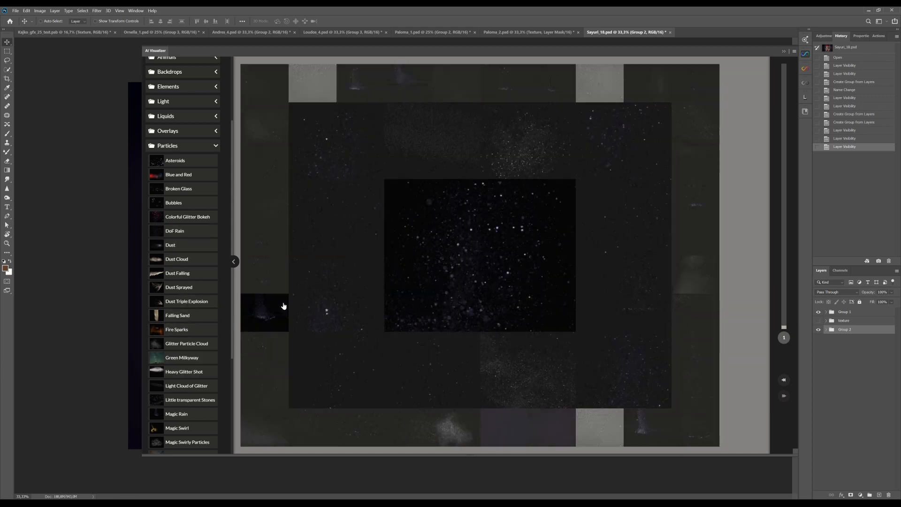
Load the Particles suggestions for Magic Rain and the first Milkyway entry
scroll(180, 341, down, 3)
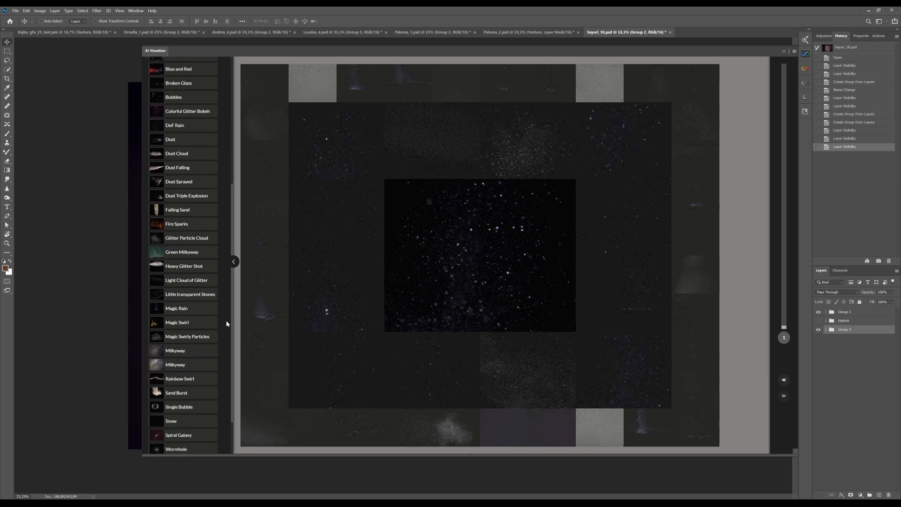
click(179, 309)
scroll(186, 307, down, 2)
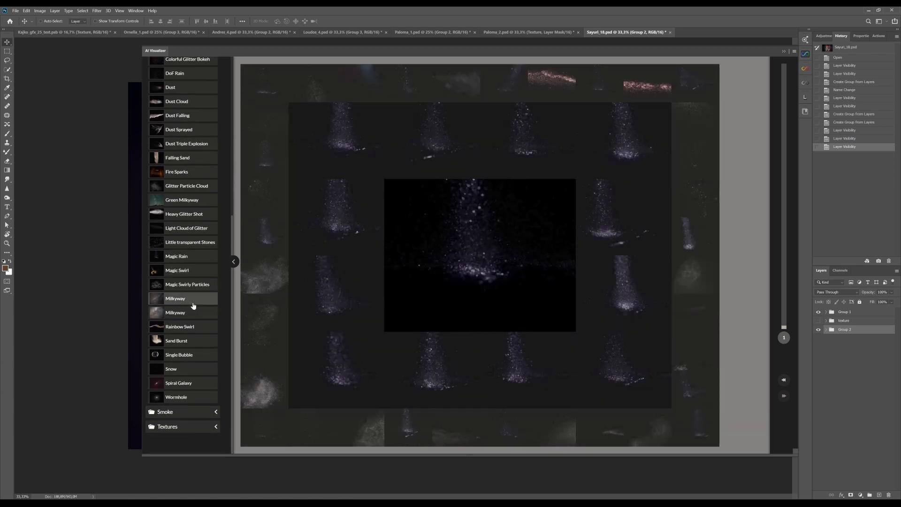
click(189, 302)
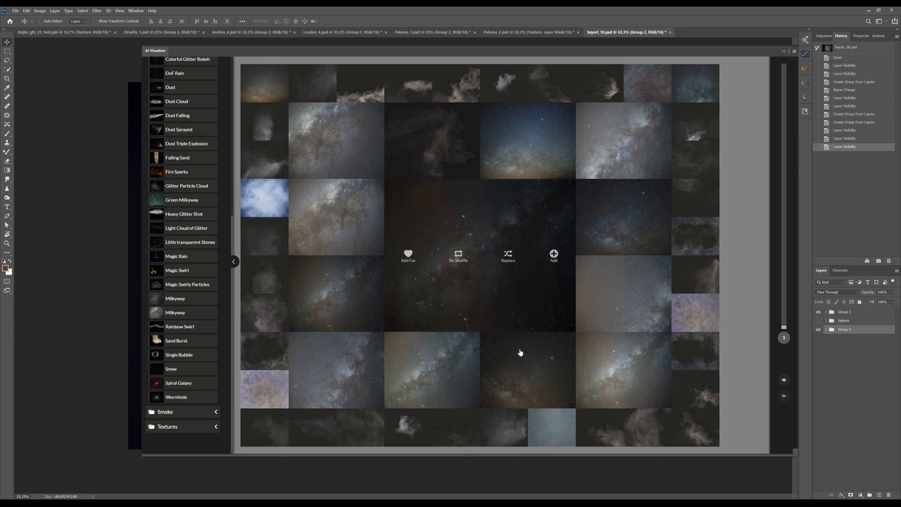
mouse_move(528, 282)
Load the suggestions for Magic Swirl and collapse the Particles category
click(187, 272)
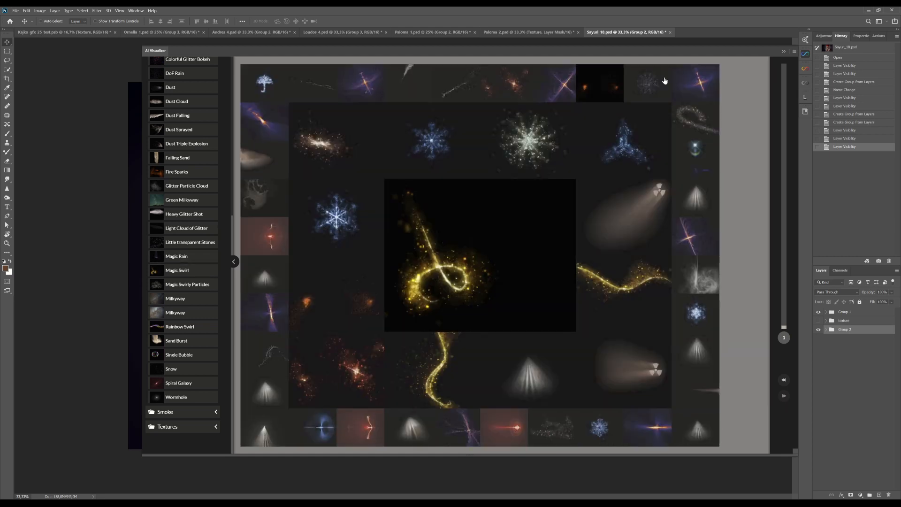
scroll(194, 250, up, 5)
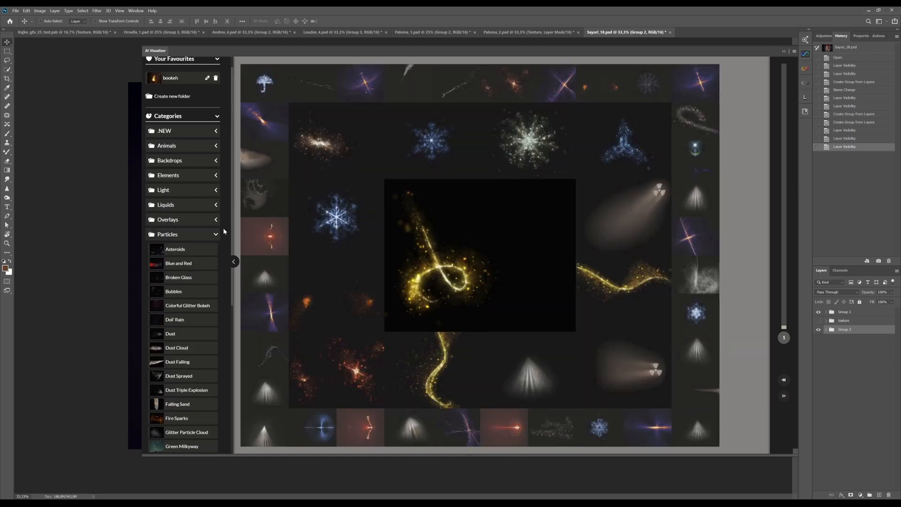
click(219, 236)
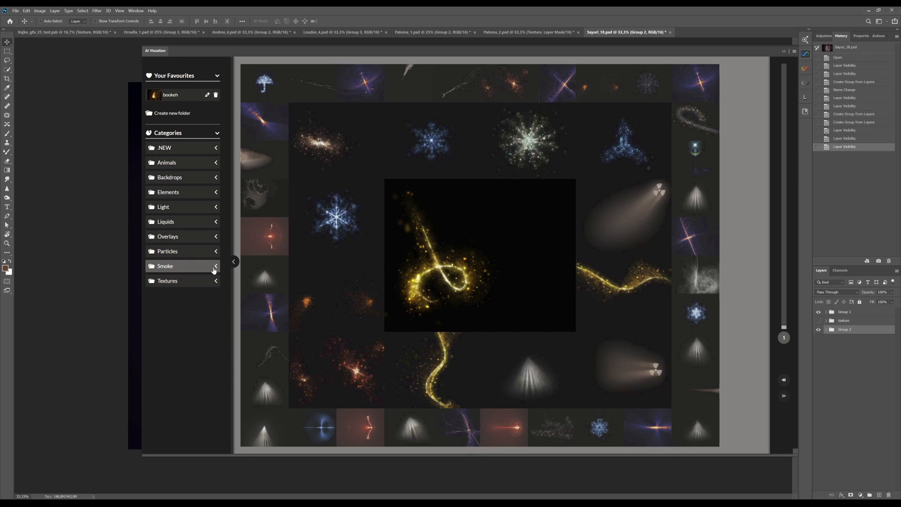
Expand the Smoke category and view the suggestions for Cigarette Smoke and Heavy Blury Smoke
click(214, 266)
click(196, 283)
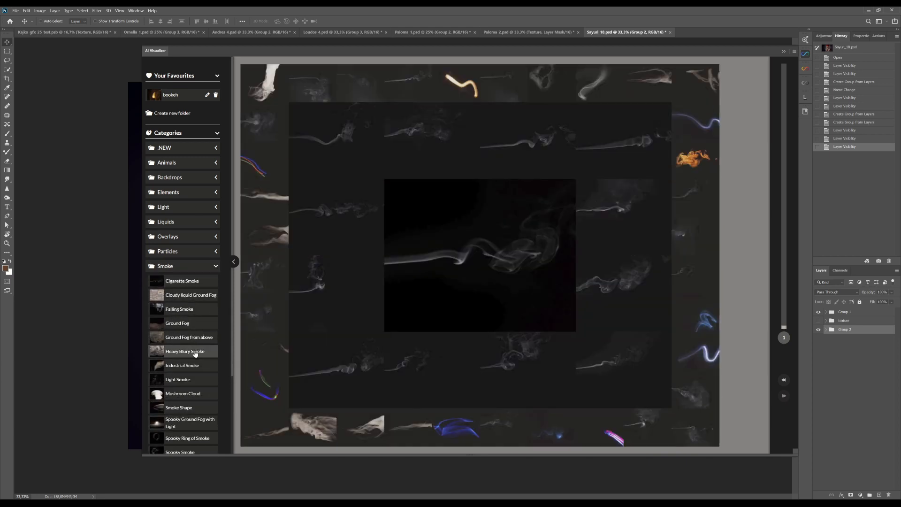
click(195, 353)
scroll(198, 385, down, 2)
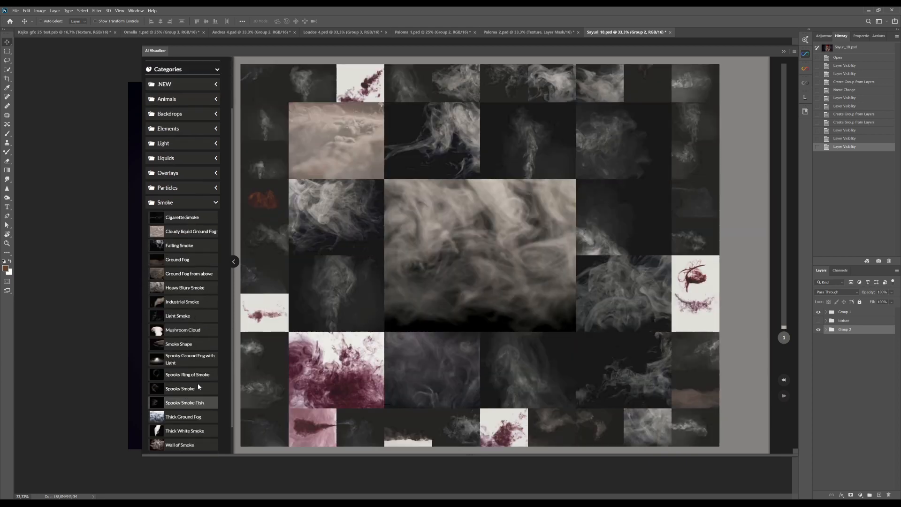
Load the Smoke category's suggestions for Smoke Shape and Spooky Smoke Fish
scroll(198, 386, down, 1)
click(181, 339)
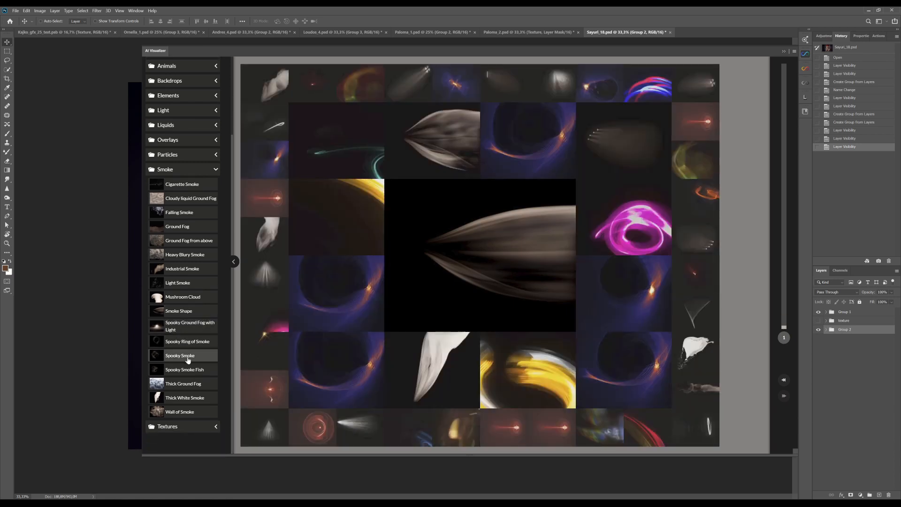
click(188, 370)
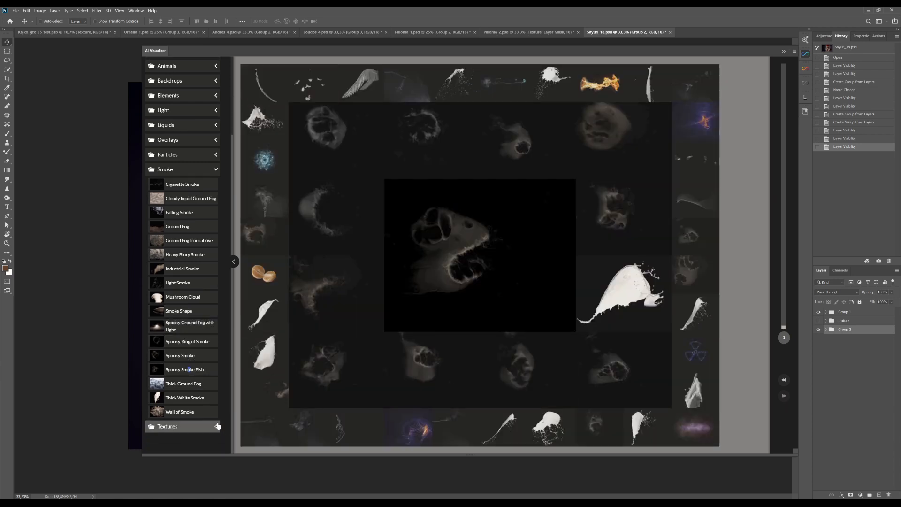
Expand the Textures category and view the suggestions for Acryl Structure and Floral Grunge
click(218, 425)
scroll(212, 316, down, 10)
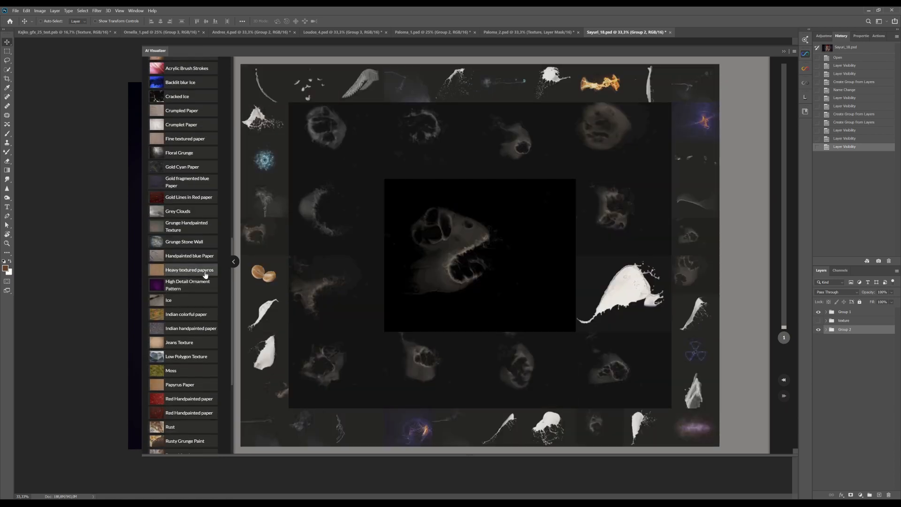
scroll(205, 275, up, 3)
click(192, 126)
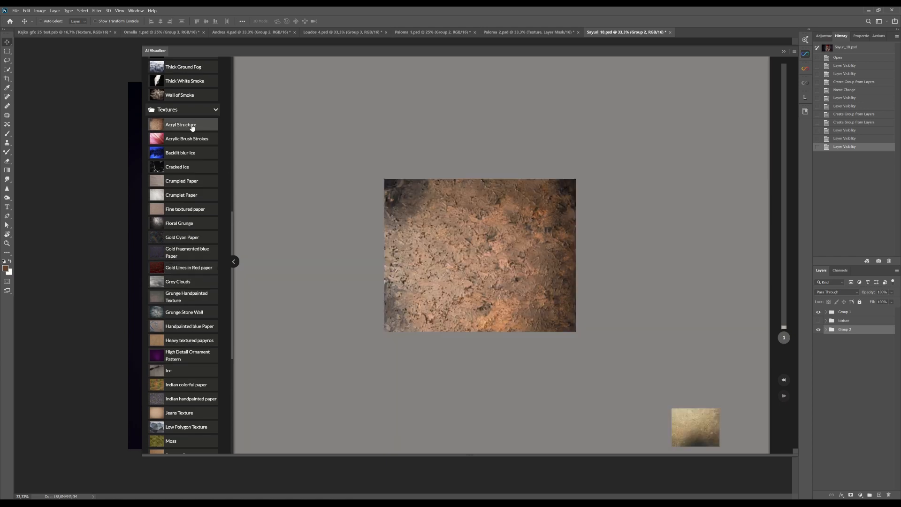
click(185, 225)
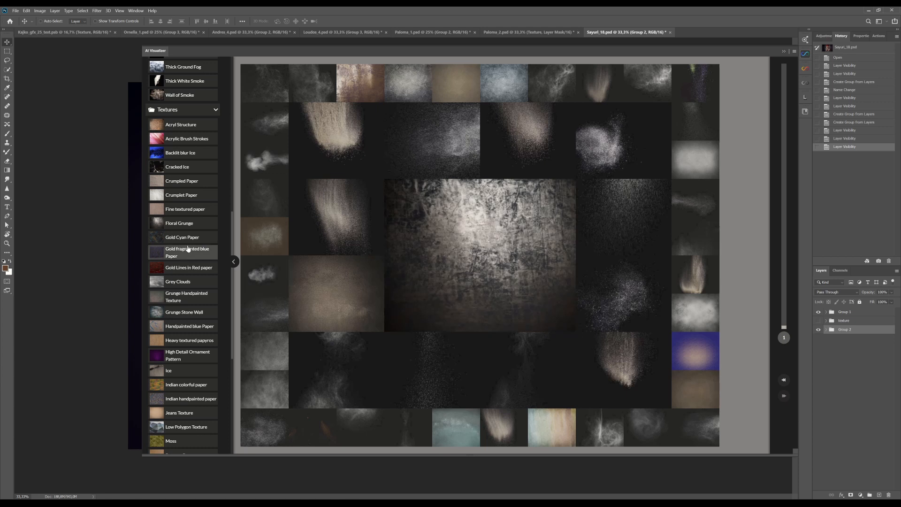
Load the Textures suggestions for Cracked Ice, Backlit blur Ice and Jeans Texture
click(176, 168)
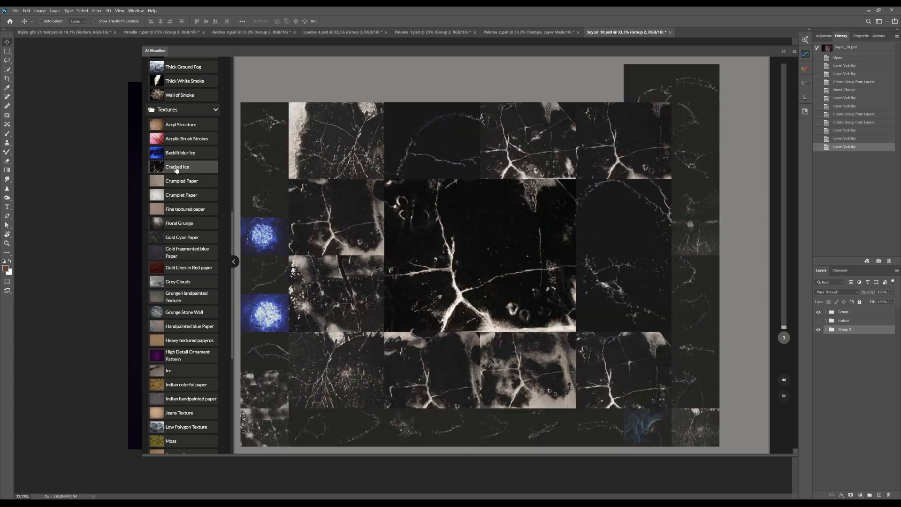
click(189, 155)
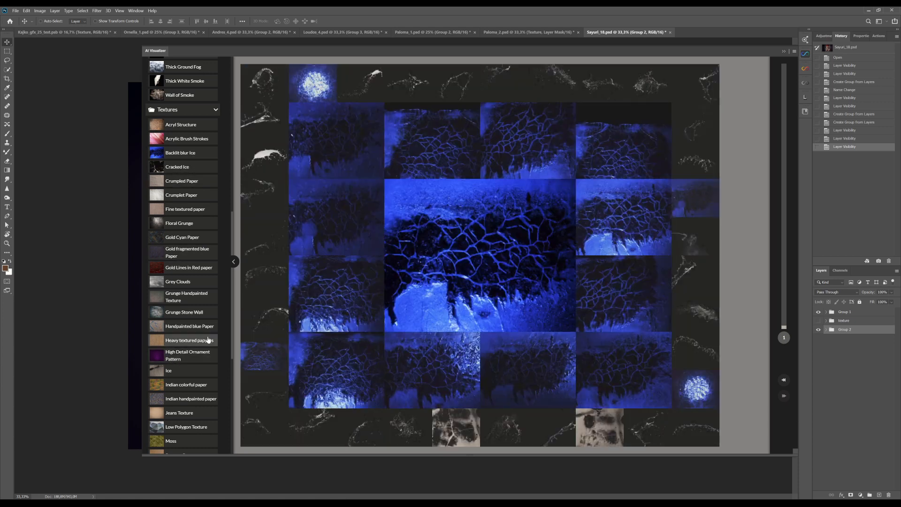
scroll(180, 310, down, 3)
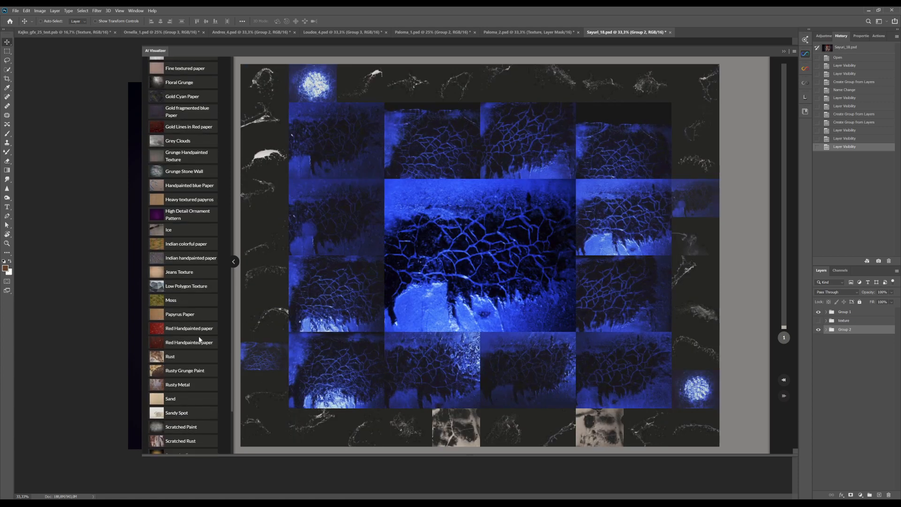
click(182, 273)
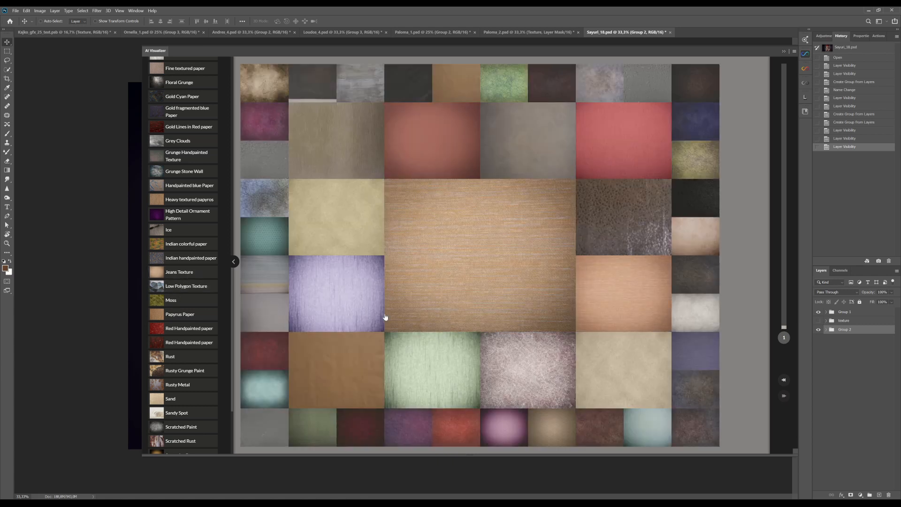
Load the Textures category's suggestions for Rust and Thick Acrylic Flow
mouse_move(410, 298)
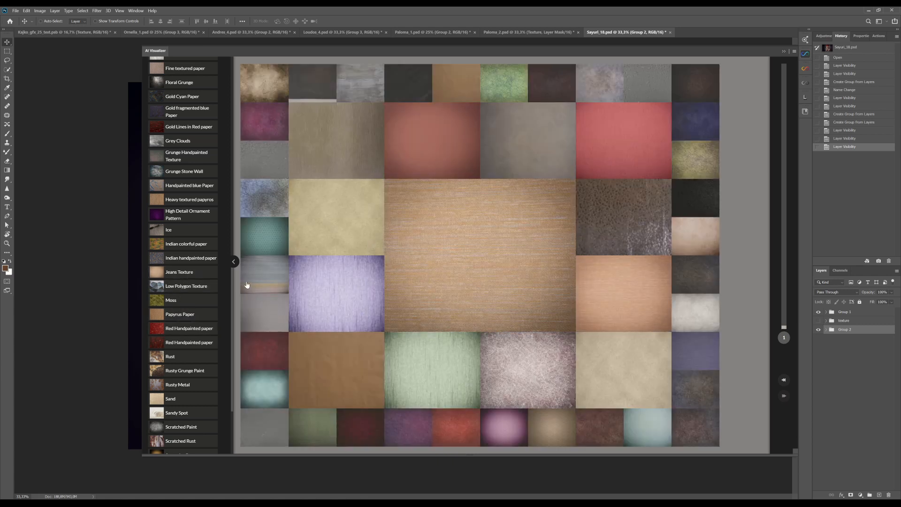
scroll(183, 281, down, 3)
click(183, 254)
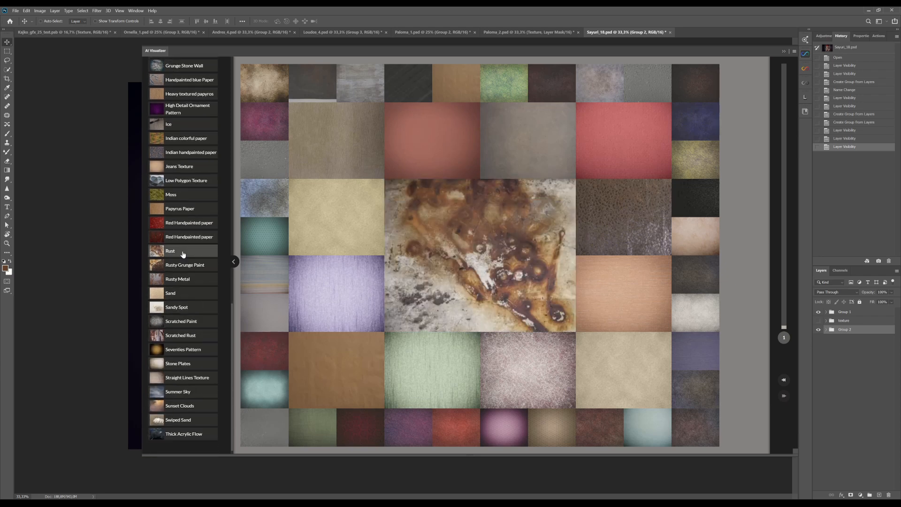
scroll(183, 403, down, 1)
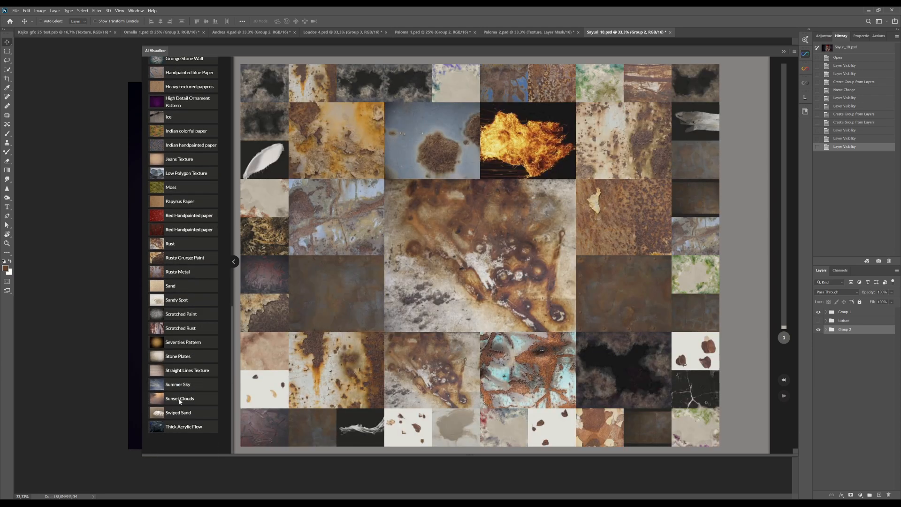
click(186, 429)
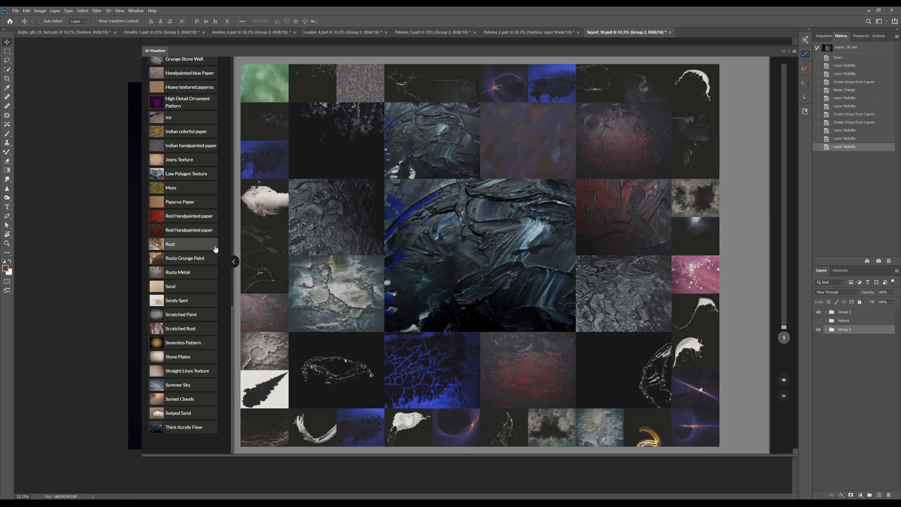
Collapse the expanded Textures and Smoke categories in the category list
scroll(216, 211, up, 15)
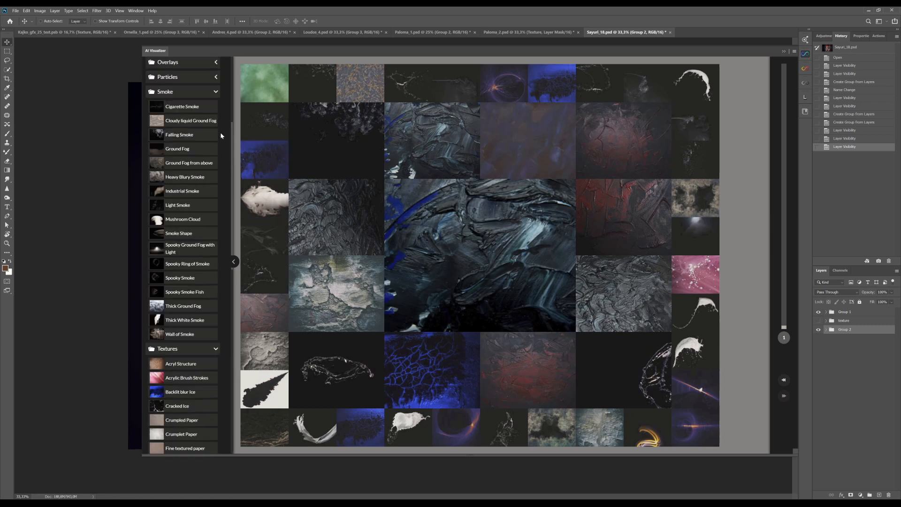
scroll(220, 178, down, 3)
click(216, 209)
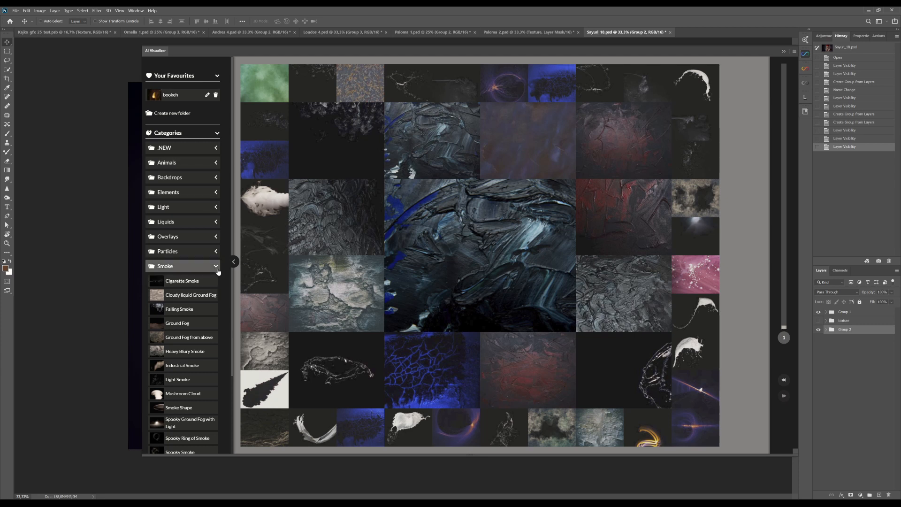
click(217, 265)
Reshuffle the suggestions surrounding the Thick Acrylic Flow texture
mouse_move(537, 228)
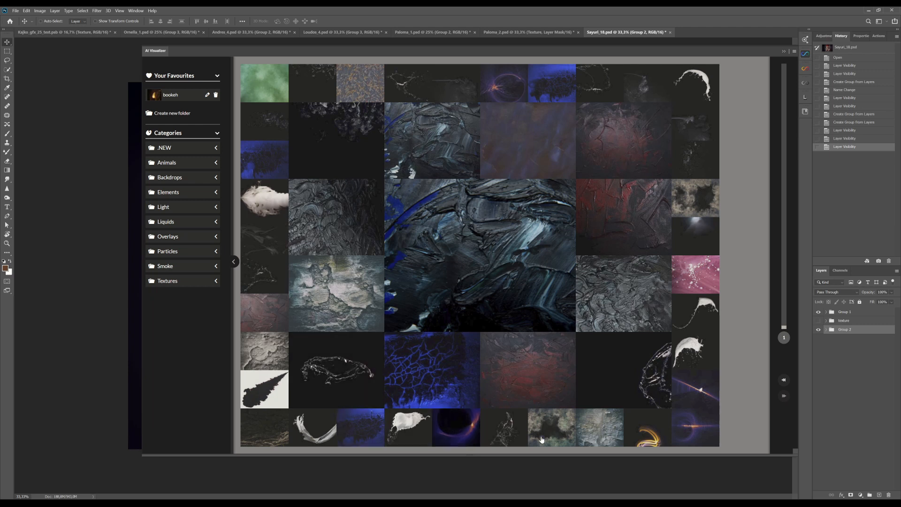
mouse_move(438, 223)
mouse_move(543, 314)
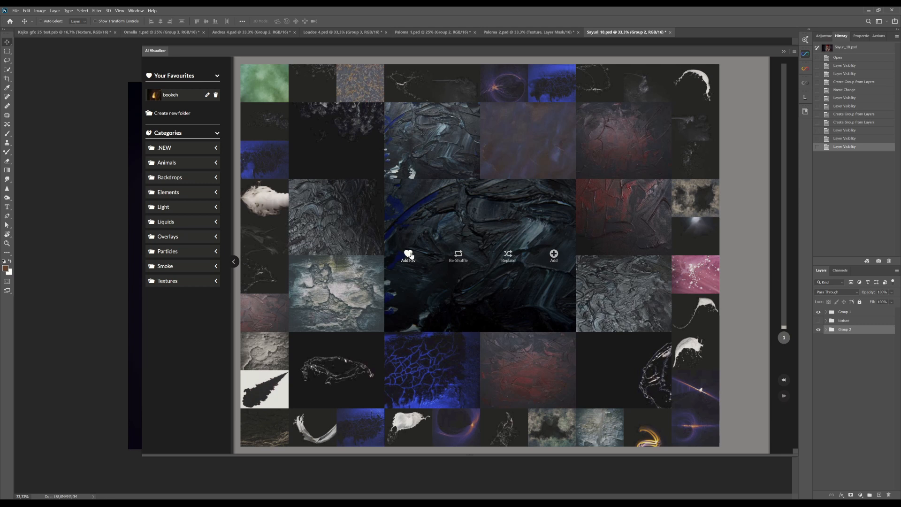
click(458, 258)
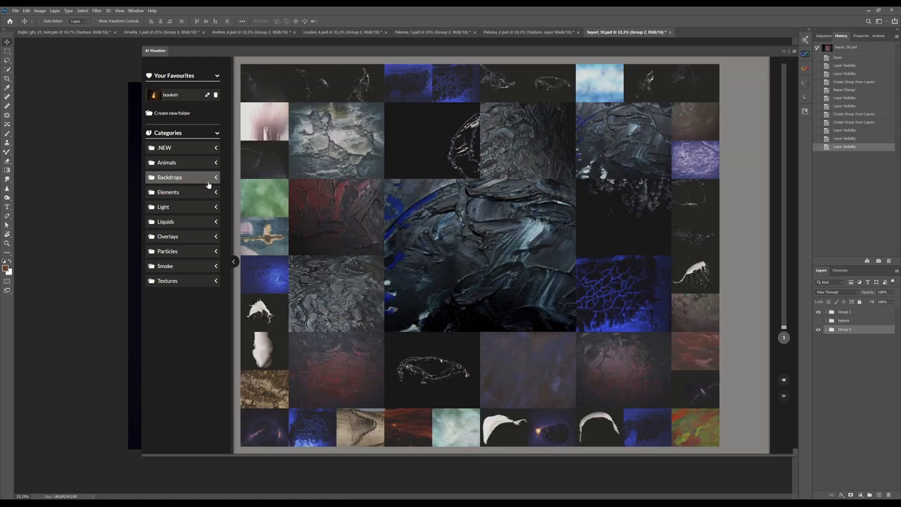
Expand the Light category and load the suggestions for Fire Flame
click(197, 207)
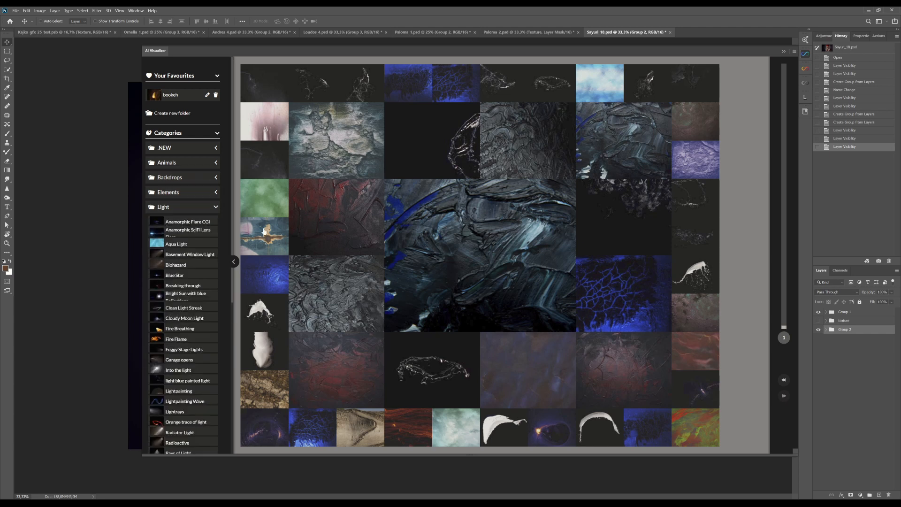
scroll(183, 276, down, 3)
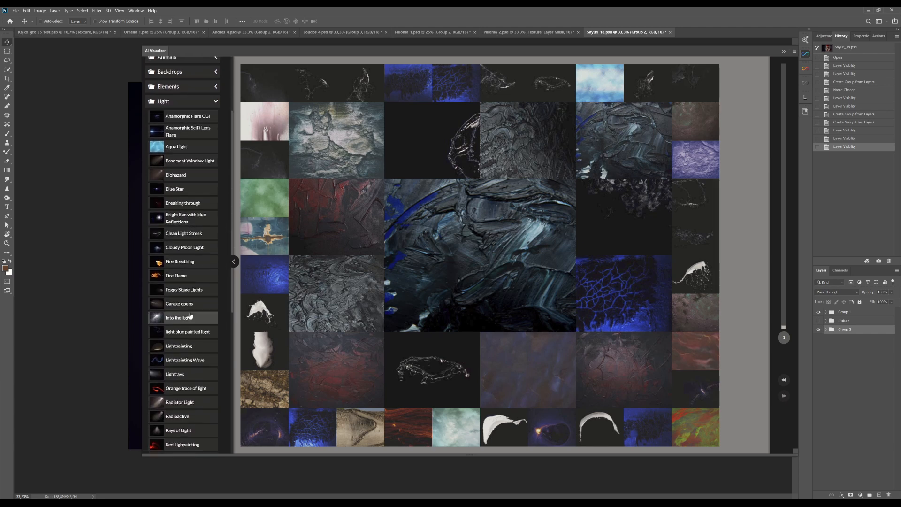
click(179, 277)
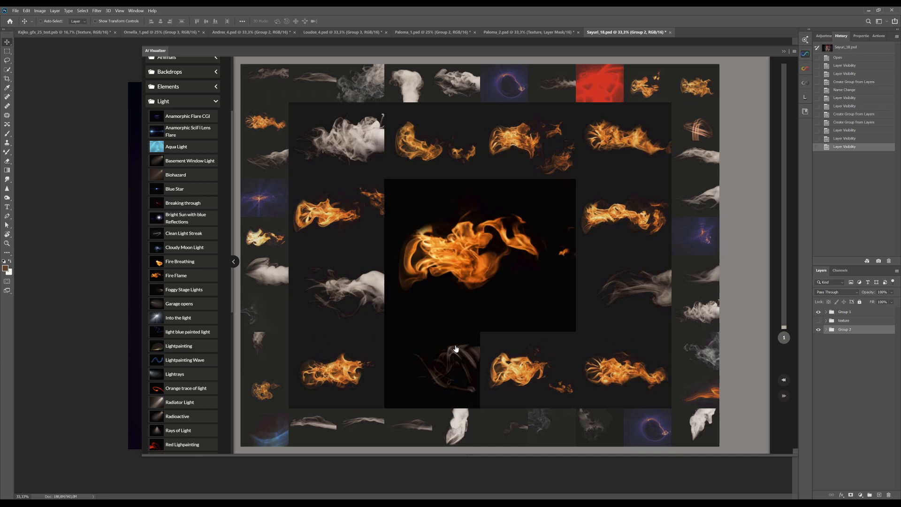
Reshuffle the Fire Flame suggestions three times to view other flame and smoke combinations
click(458, 255)
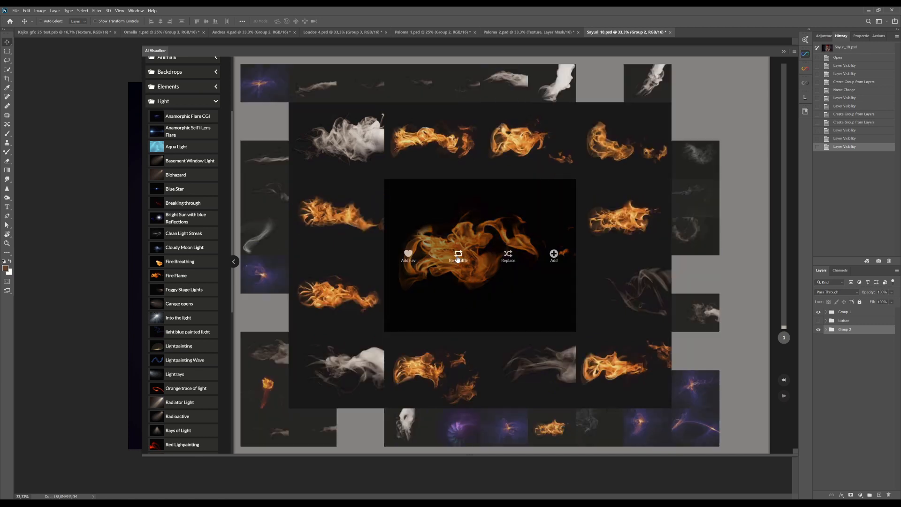
click(458, 257)
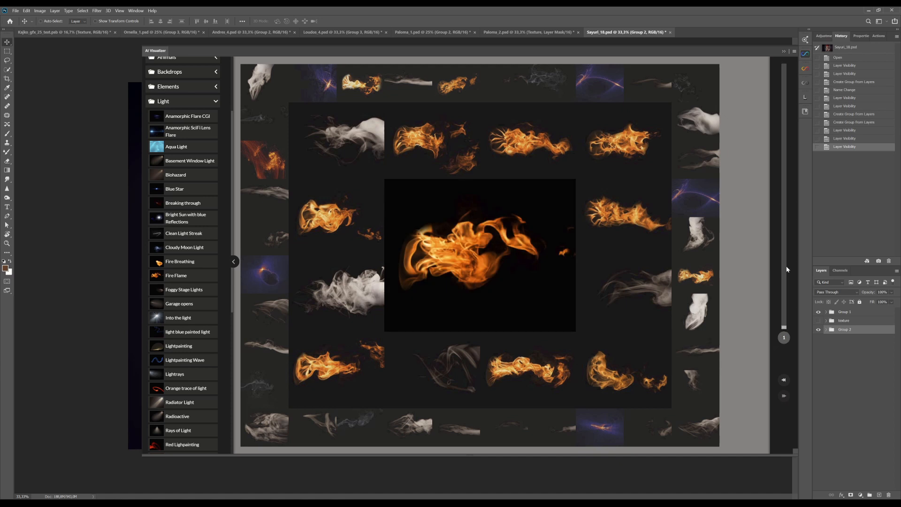
mouse_move(495, 258)
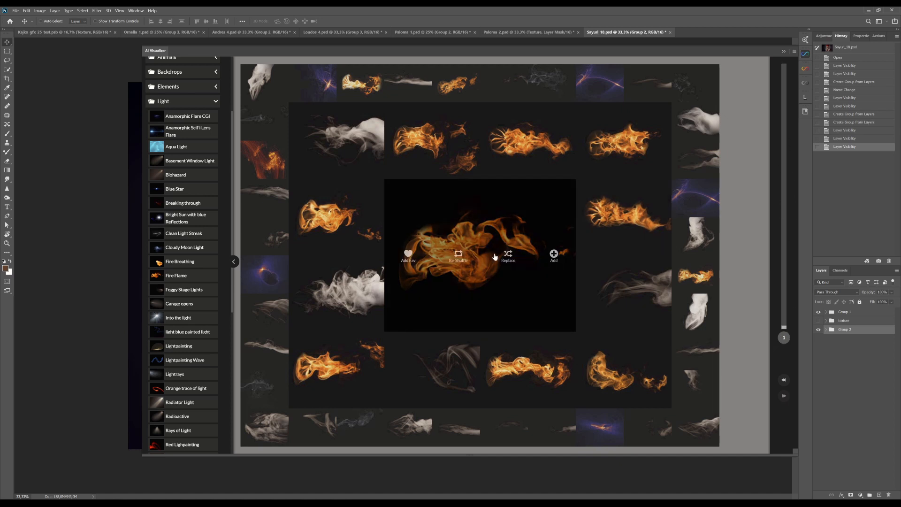
click(463, 262)
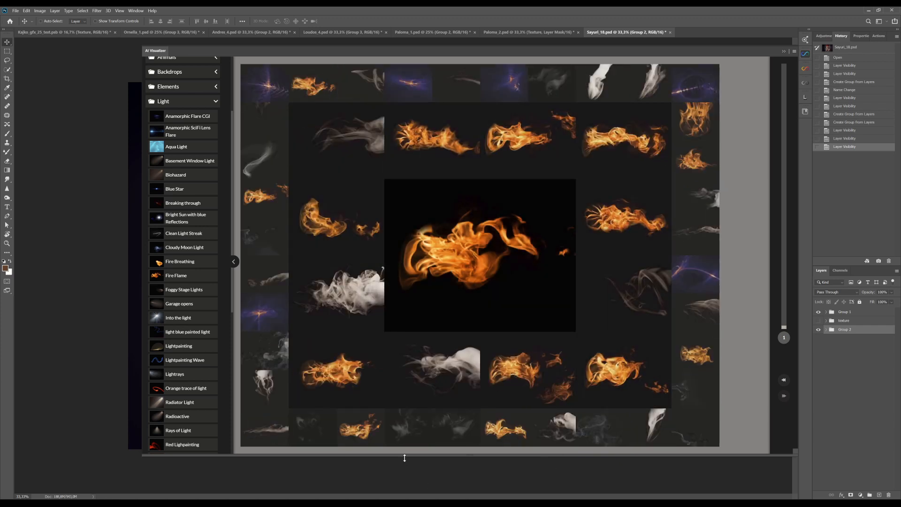
mouse_move(553, 192)
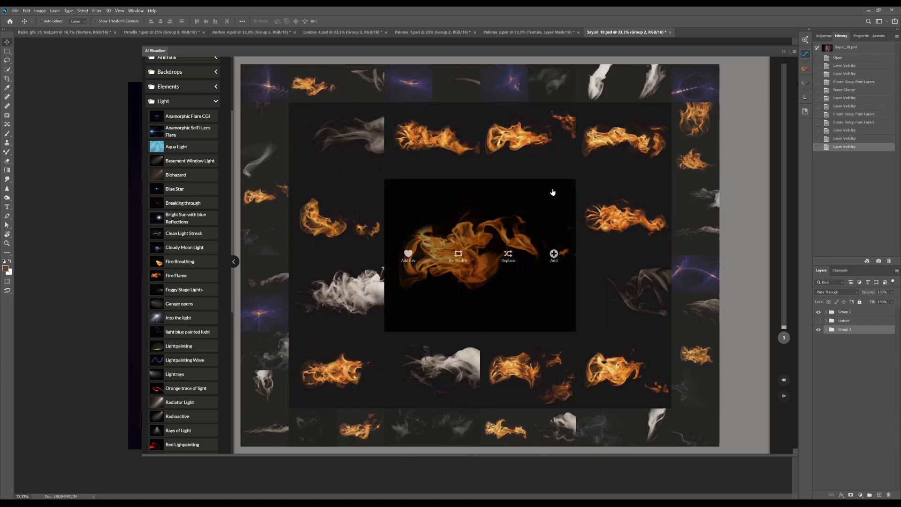
Make the elongated flame above the centre image the main suggestion, and go back and forward once through the suggestion history
click(437, 146)
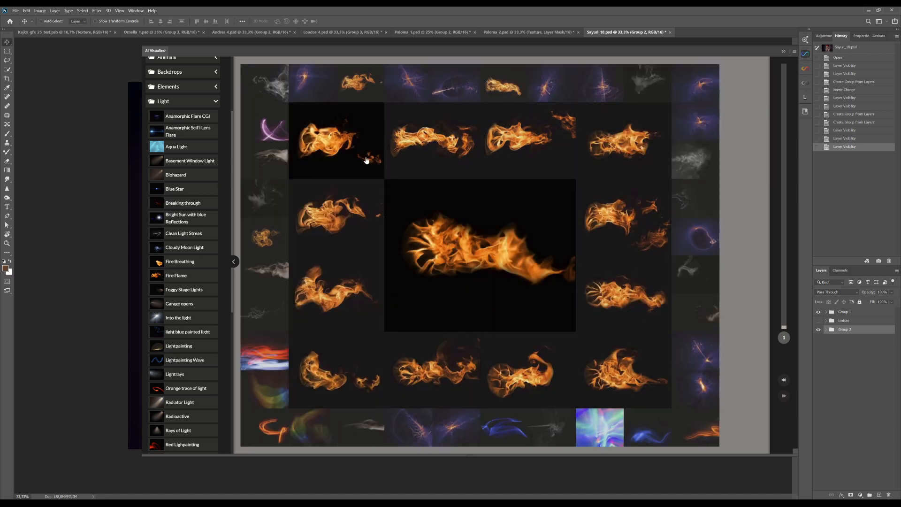
mouse_move(487, 273)
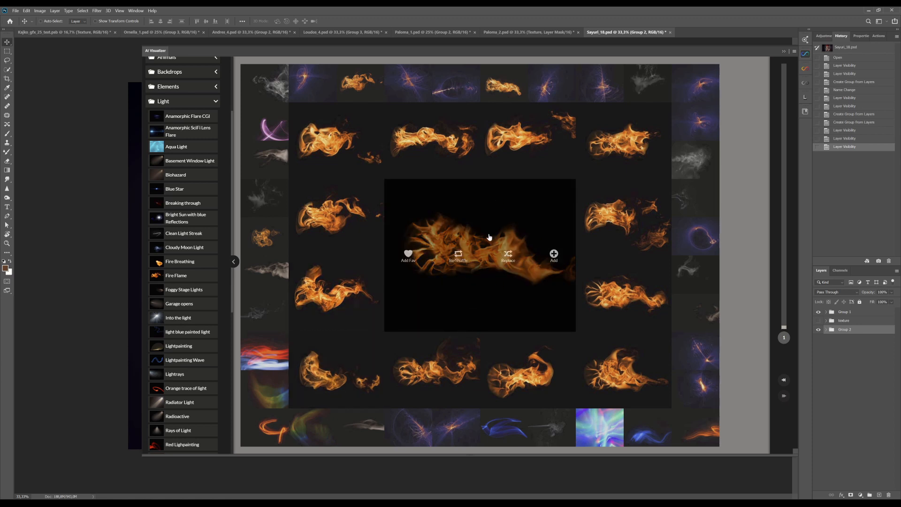
click(783, 382)
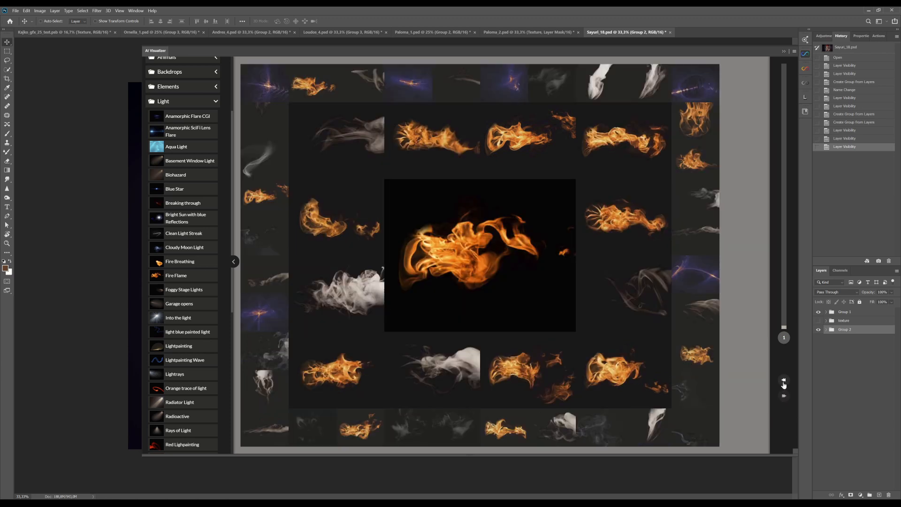
click(786, 397)
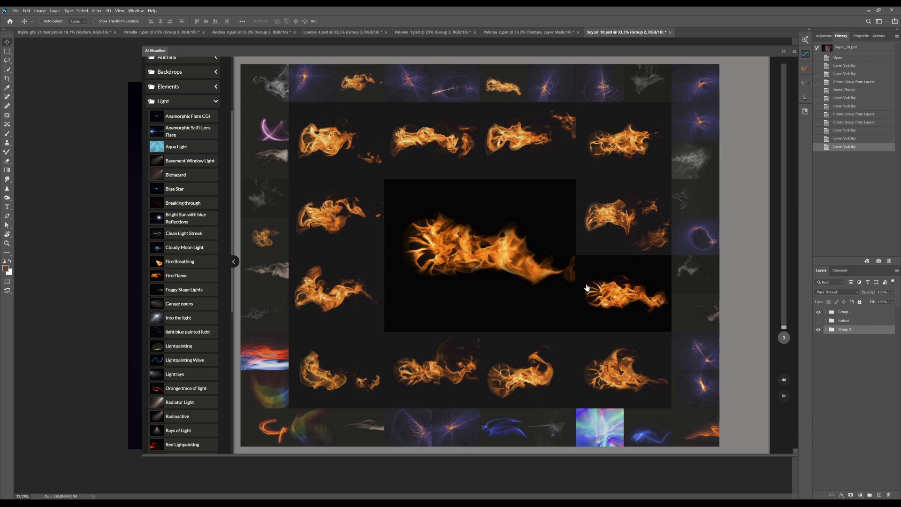
mouse_move(530, 284)
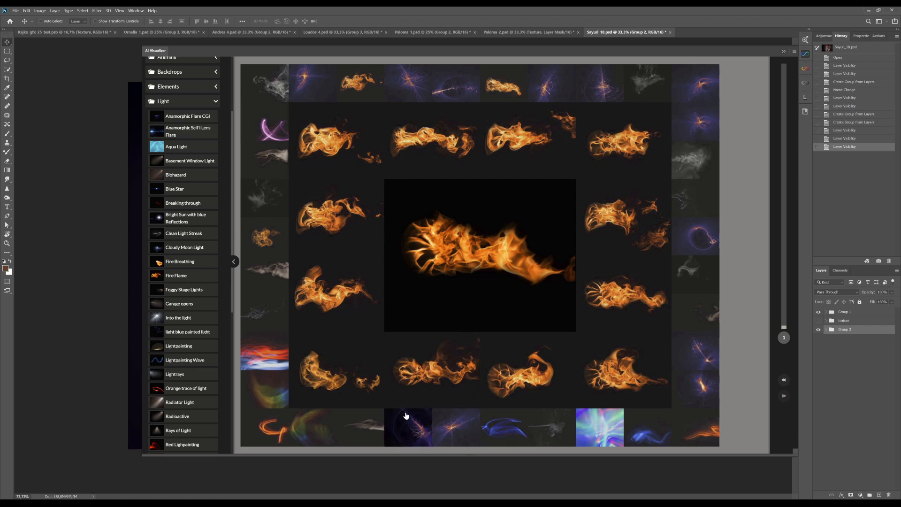
mouse_move(516, 223)
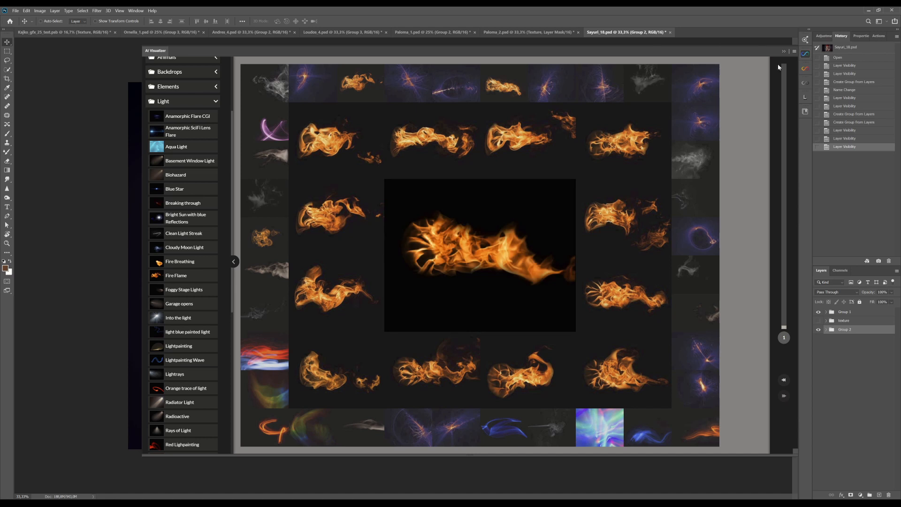
Add the central flame image to the portrait document as a layer and collapse the AI Visualizer panel
click(783, 52)
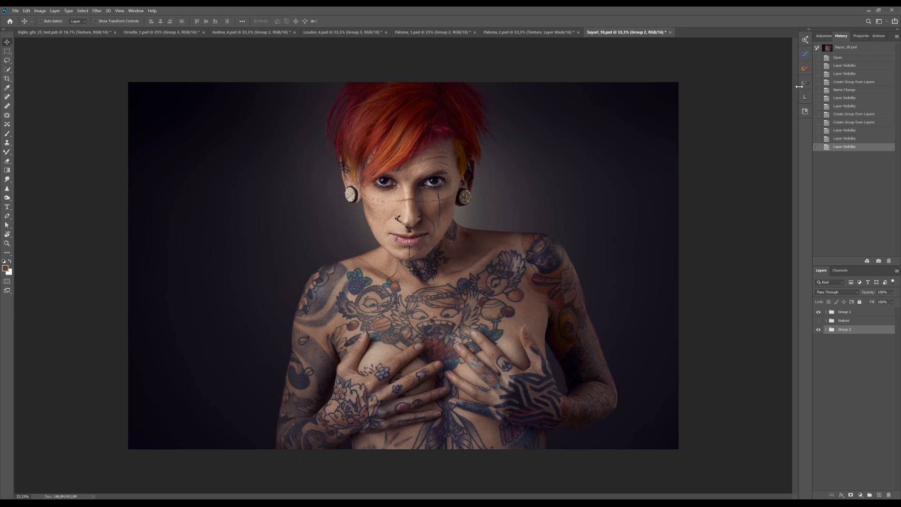
click(806, 55)
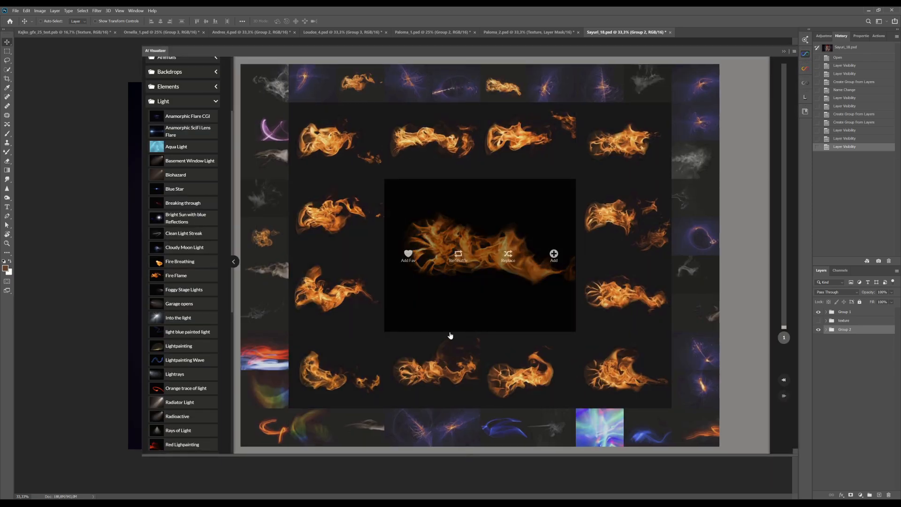
click(554, 255)
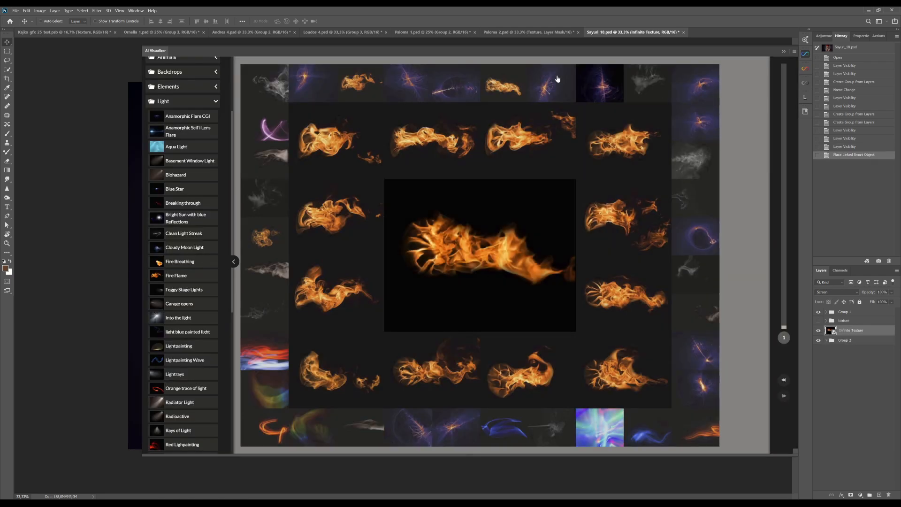
click(783, 52)
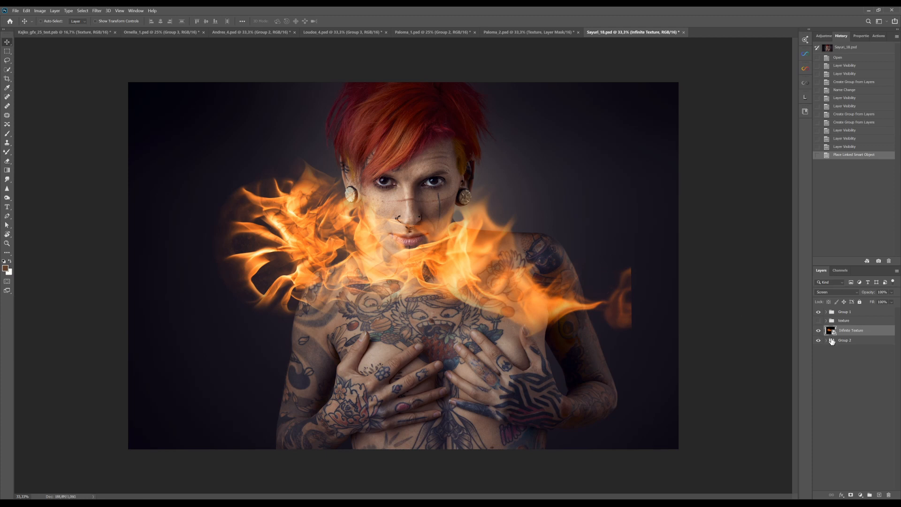
Switch the flame layer's blend mode to Normal for comparison and return it to Screen
click(829, 293)
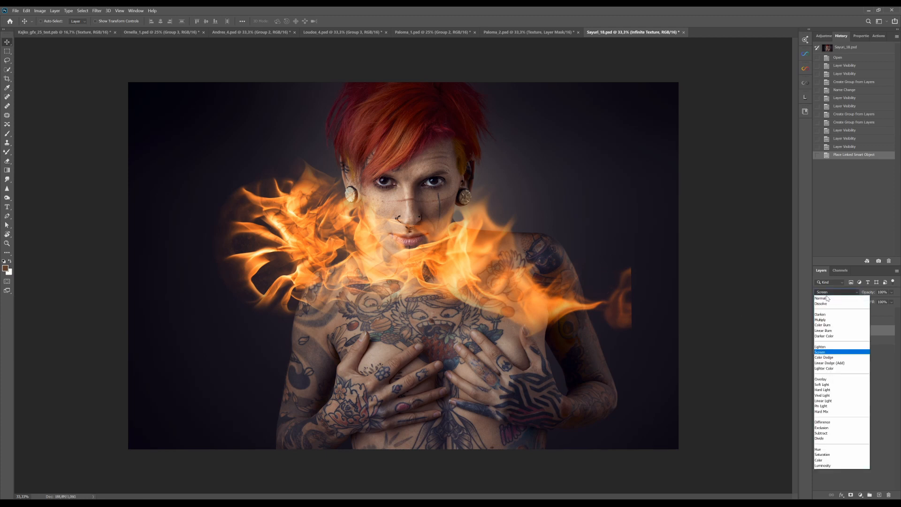
click(825, 296)
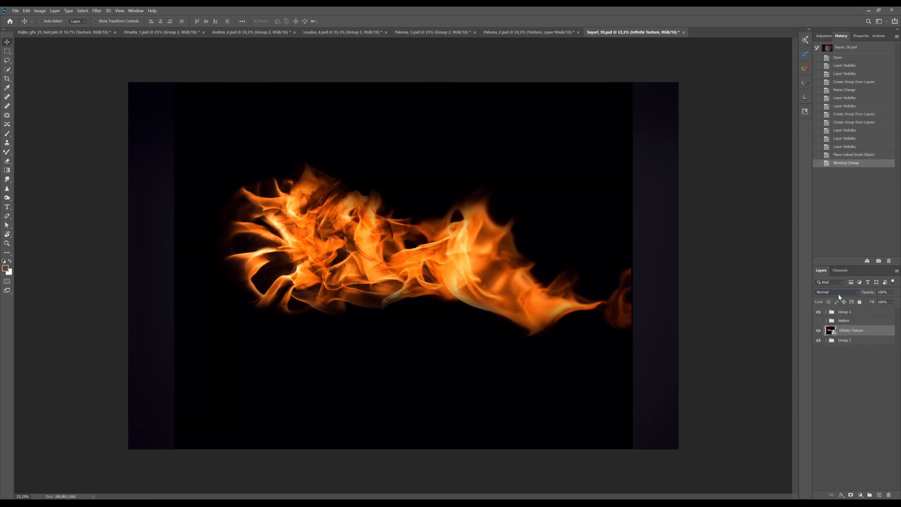
click(839, 296)
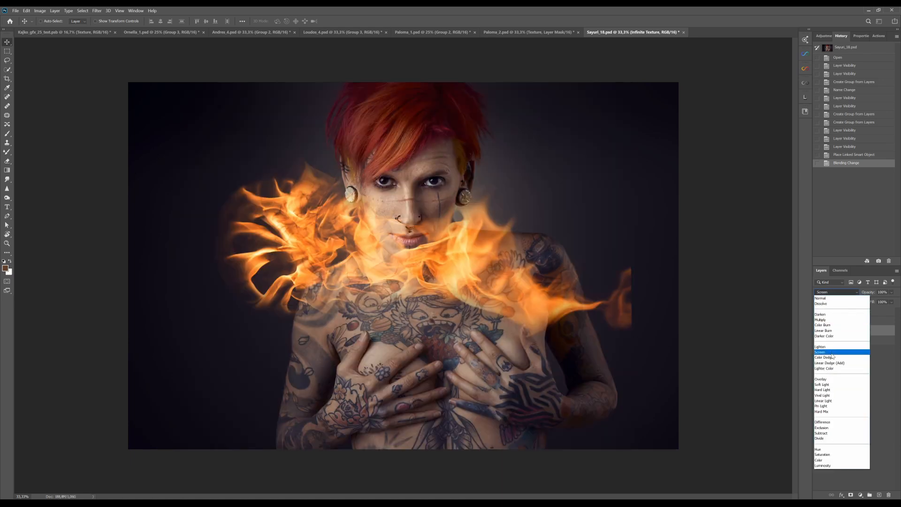
click(826, 352)
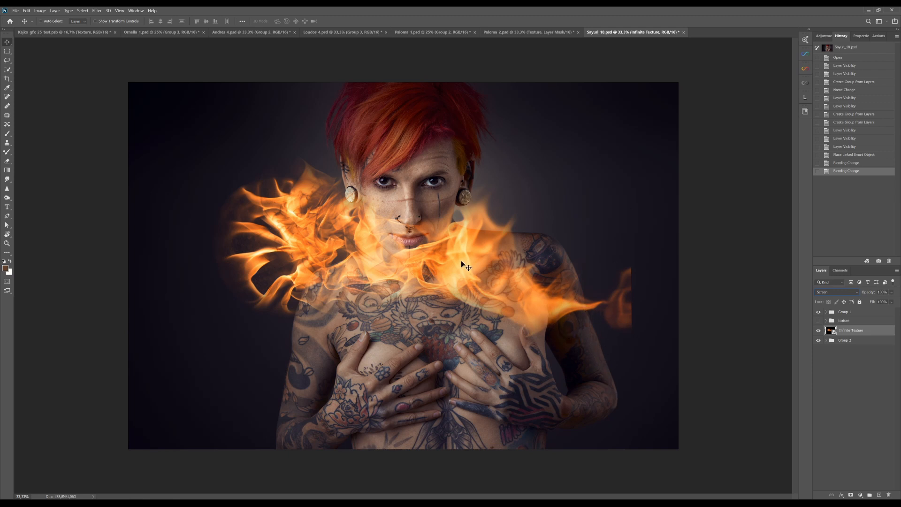
Move the flame layer slightly up over the model's lower face and shoulders, keeping its blend mode at Screen
drag(495, 298, 458, 238)
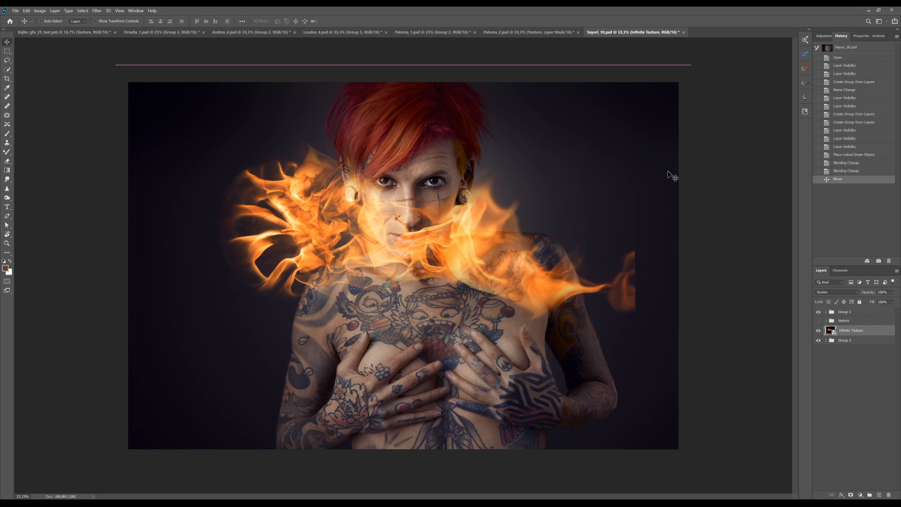
click(826, 36)
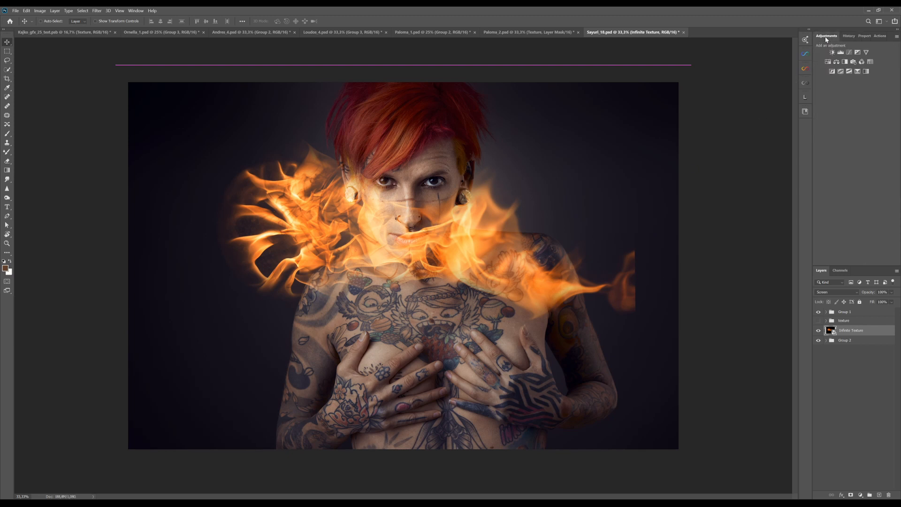
click(836, 292)
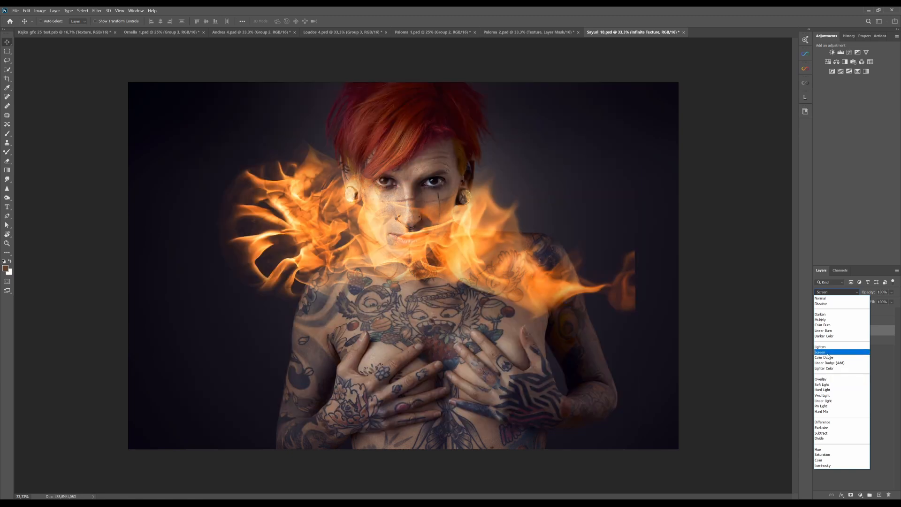
click(828, 352)
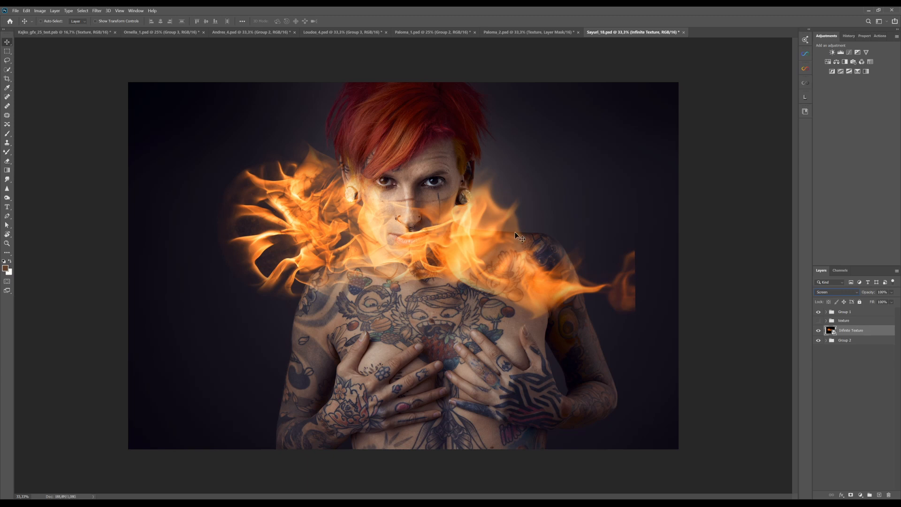
Reopen the AI Visualizer, load Aqua Light from the Light category as the main suggestion, and reshuffle the surrounding suggestions
click(806, 55)
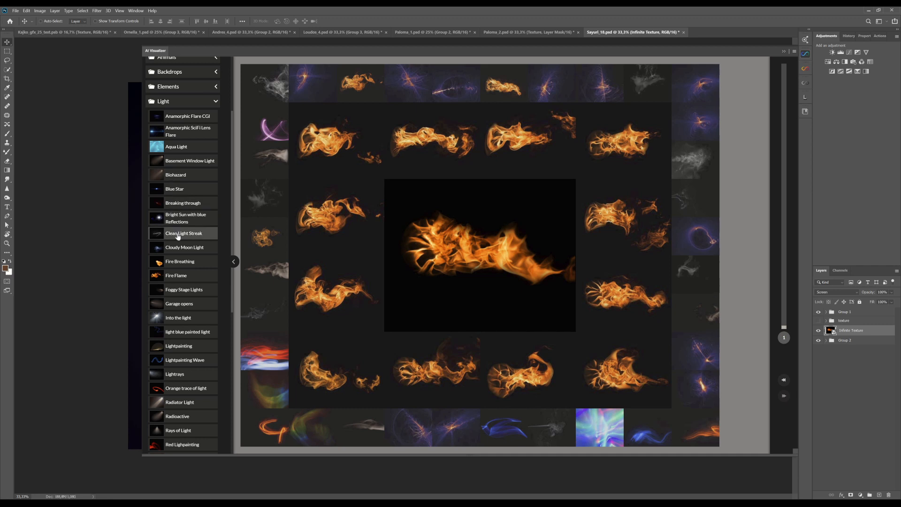
click(170, 149)
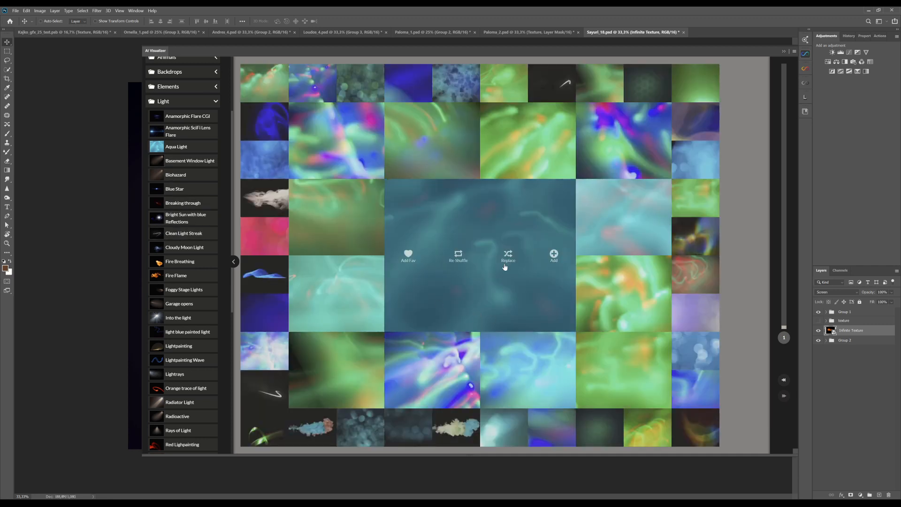
mouse_move(448, 288)
click(459, 257)
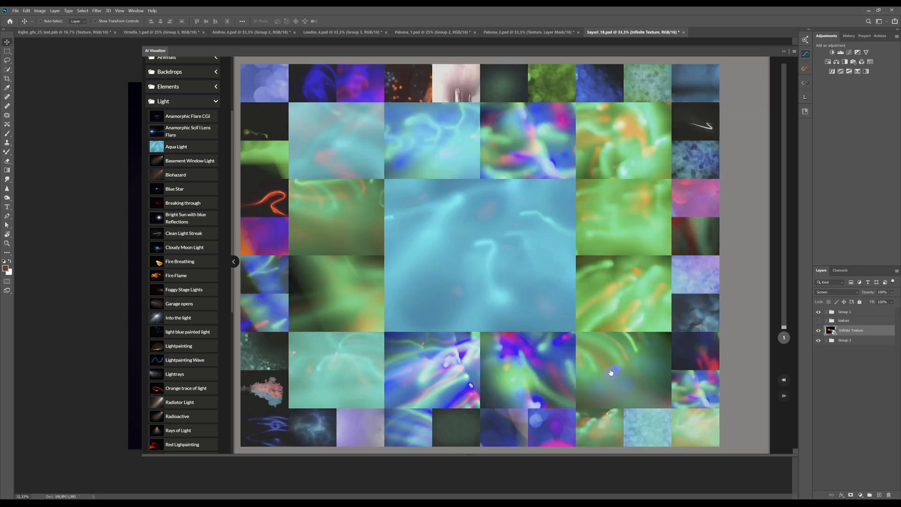
Make the curved orange light streak the main suggestion, replace the flame layer's image with it, and collapse the AI Visualizer
click(267, 202)
mouse_move(524, 272)
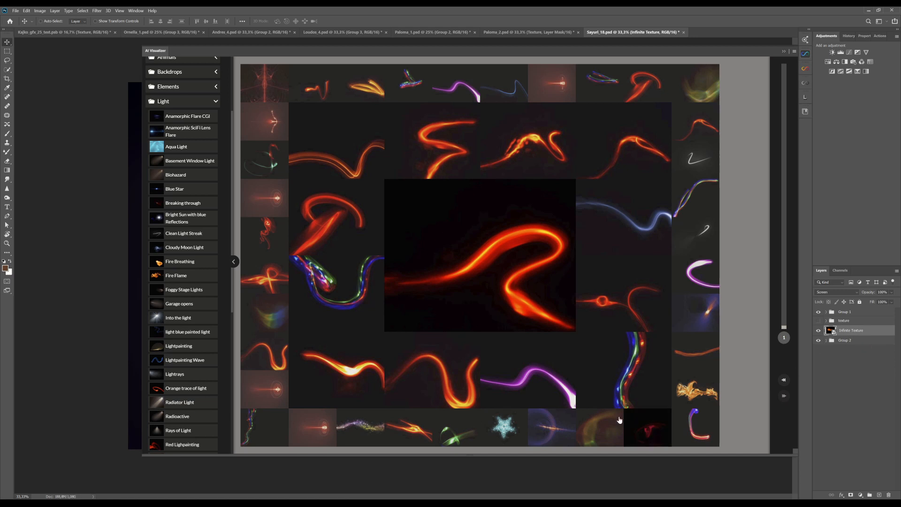
mouse_move(521, 297)
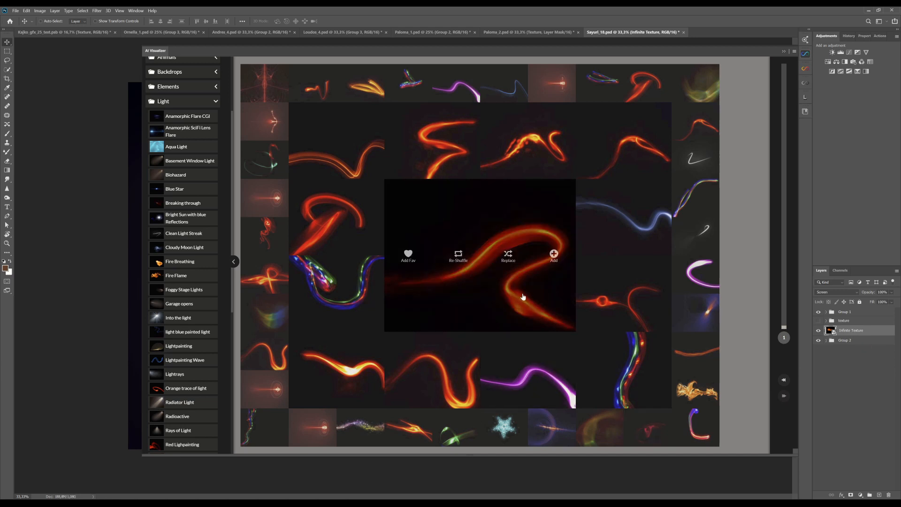
click(511, 260)
click(784, 52)
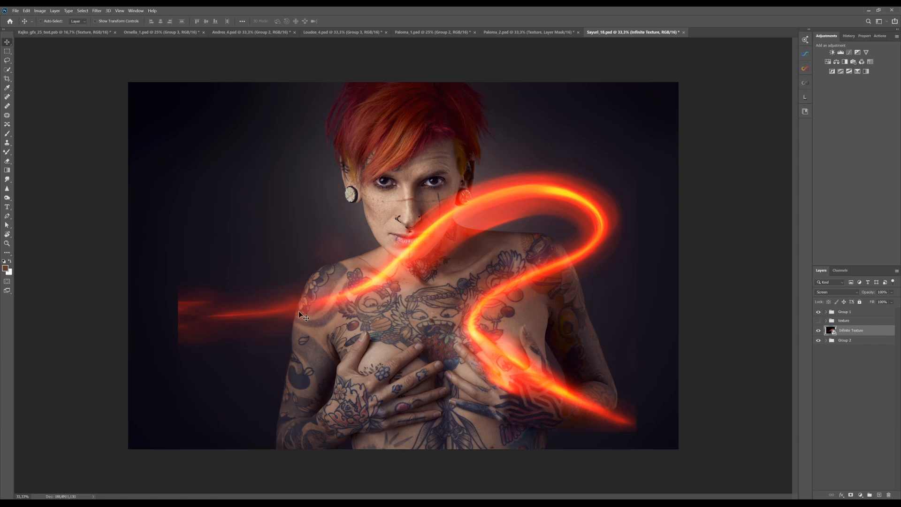
Clip a Hue/Saturation adjustment to the light streak layer, shift its hue to blue-violet, and toggle the streak's visibility for comparison
click(828, 63)
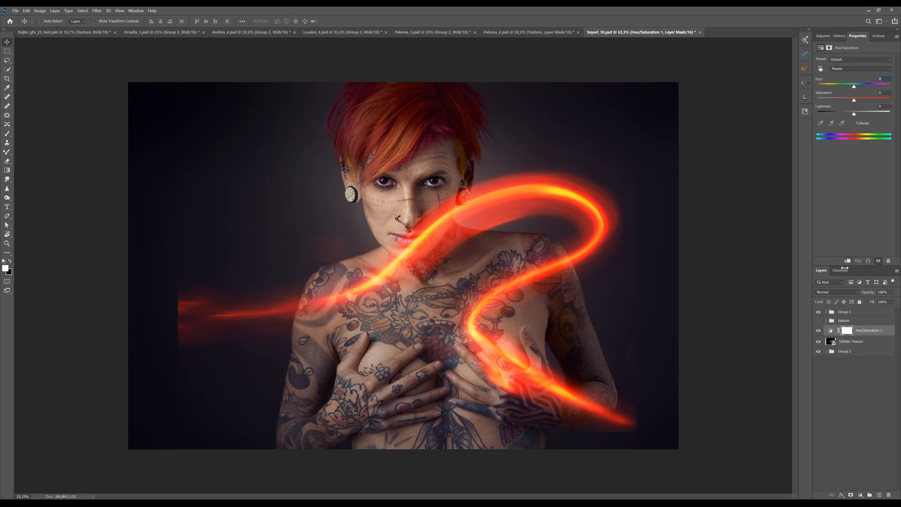
click(849, 261)
mouse_move(854, 87)
mouse_down()
mouse_move(802, 80)
mouse_move(871, 87)
mouse_move(827, 89)
mouse_up()
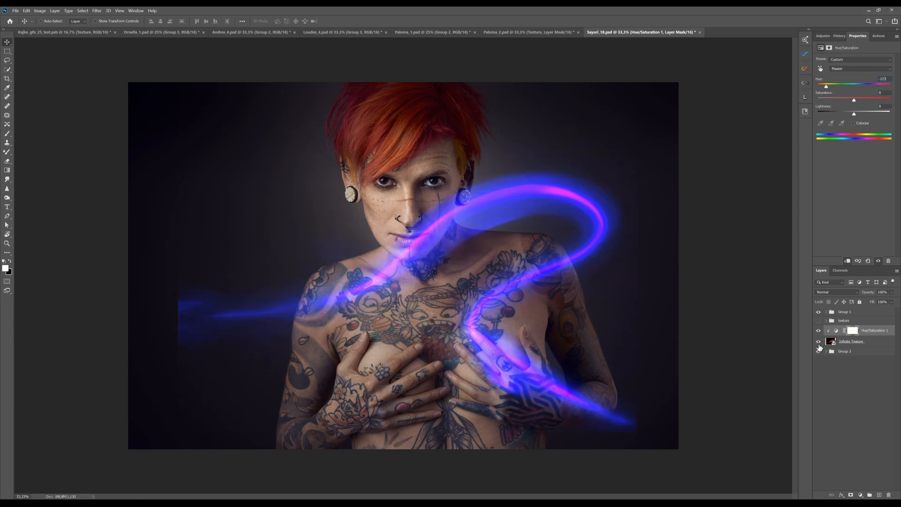
click(819, 341)
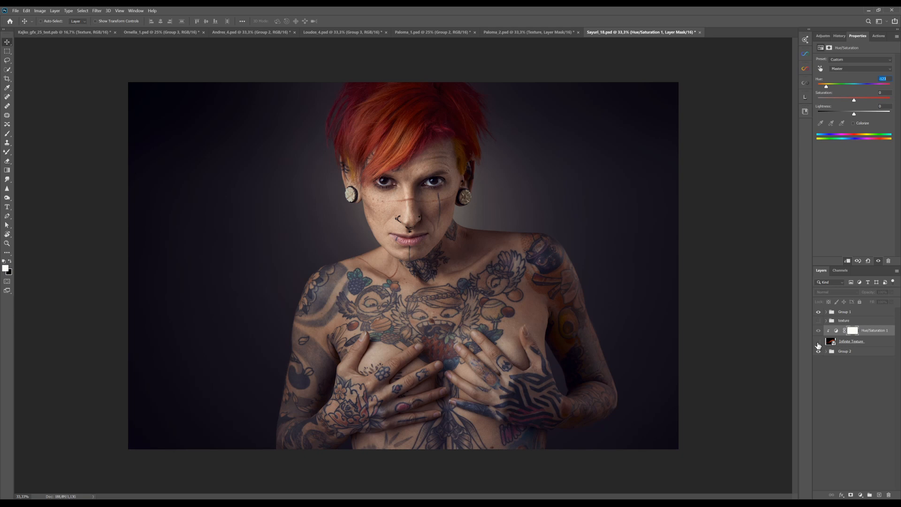
click(818, 341)
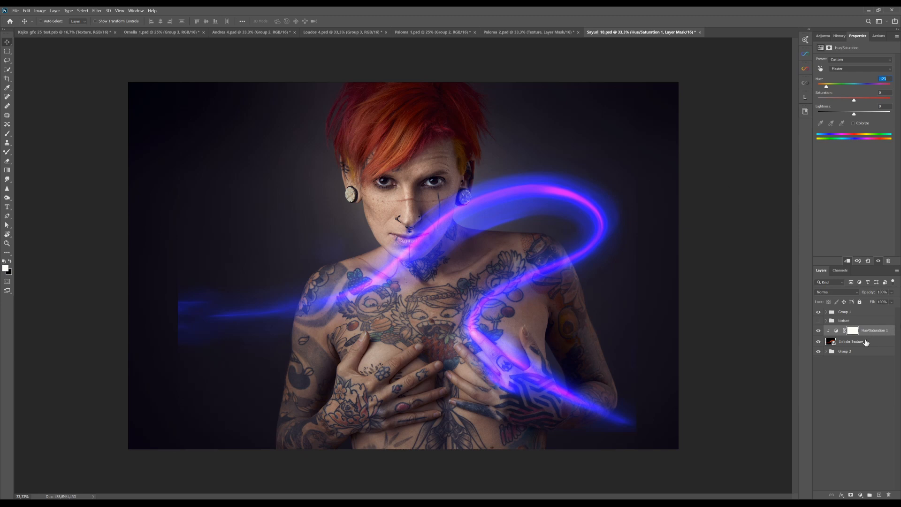
Delete the light streak layer together with its Hue/Saturation adjustment
click(866, 342)
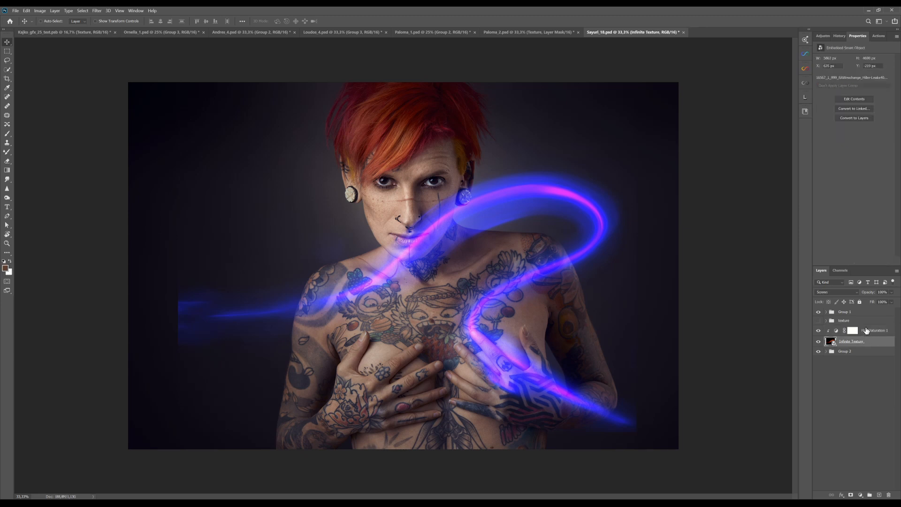
shift+click(866, 333)
drag(871, 334, 885, 491)
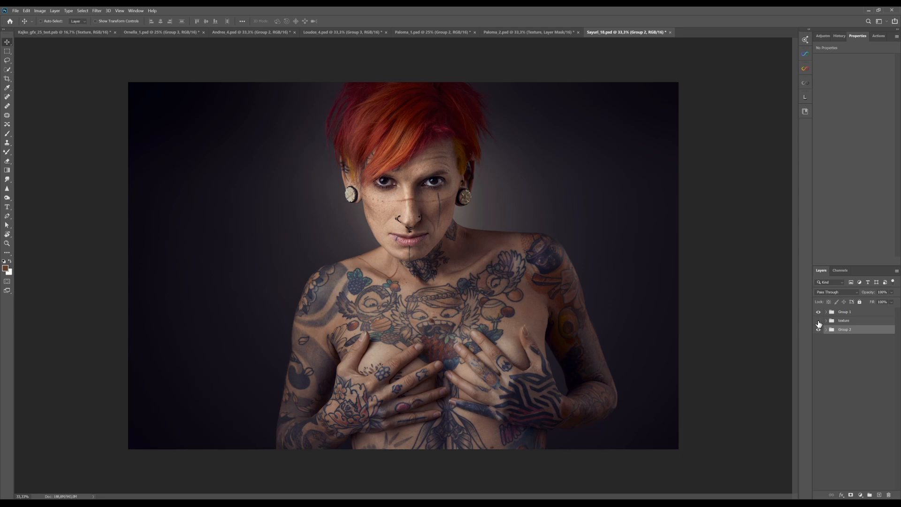
Show the texture group and compare blend modes on its Infinite Texture layer, trying Dissolve and returning to Soft Light
click(819, 323)
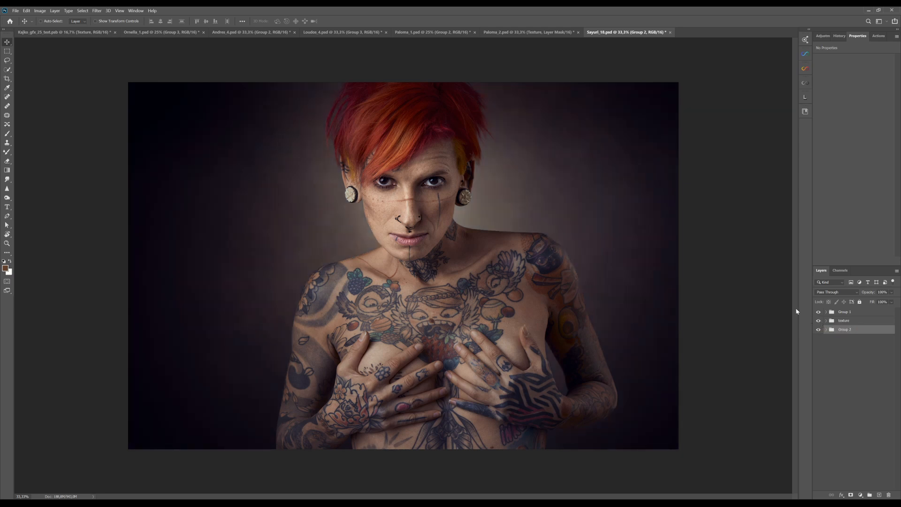
click(826, 320)
click(836, 335)
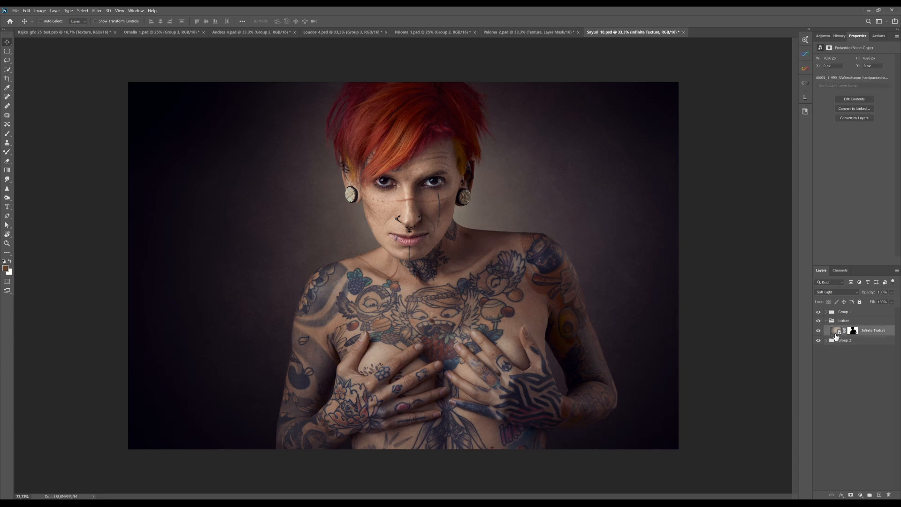
click(830, 293)
click(831, 300)
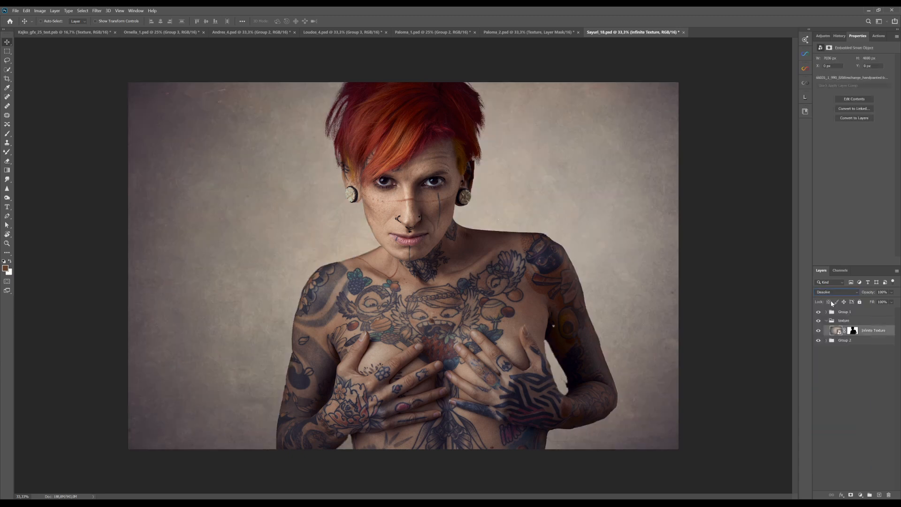
click(829, 293)
click(832, 296)
click(830, 295)
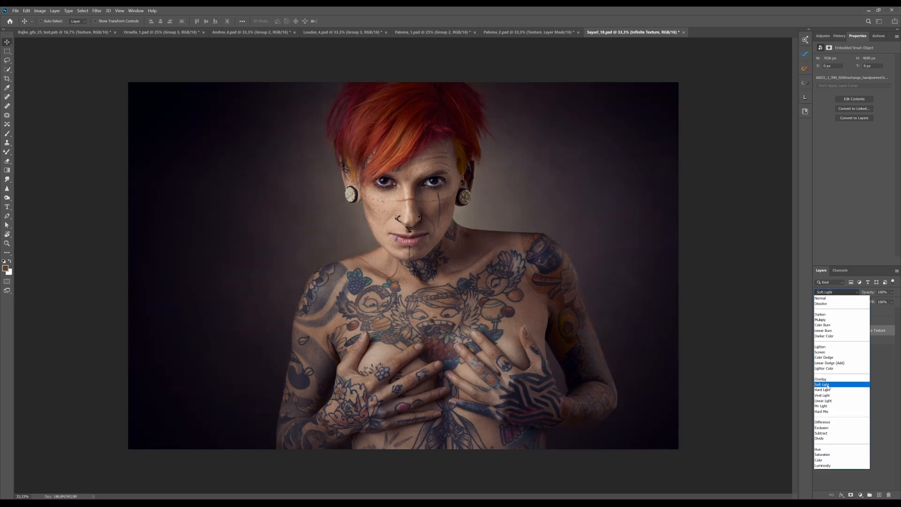
click(828, 386)
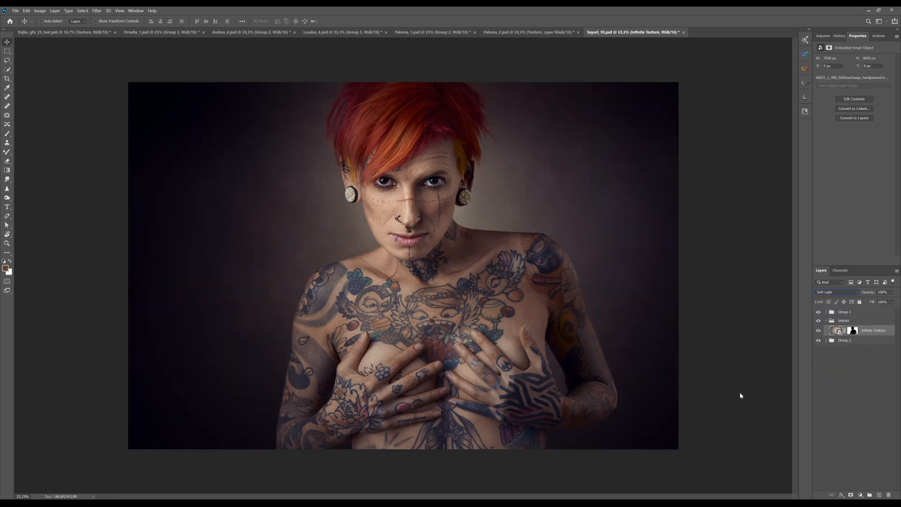
View the texture layer's mask on its own, return to the image, and delete the texture group
alt+click(853, 331)
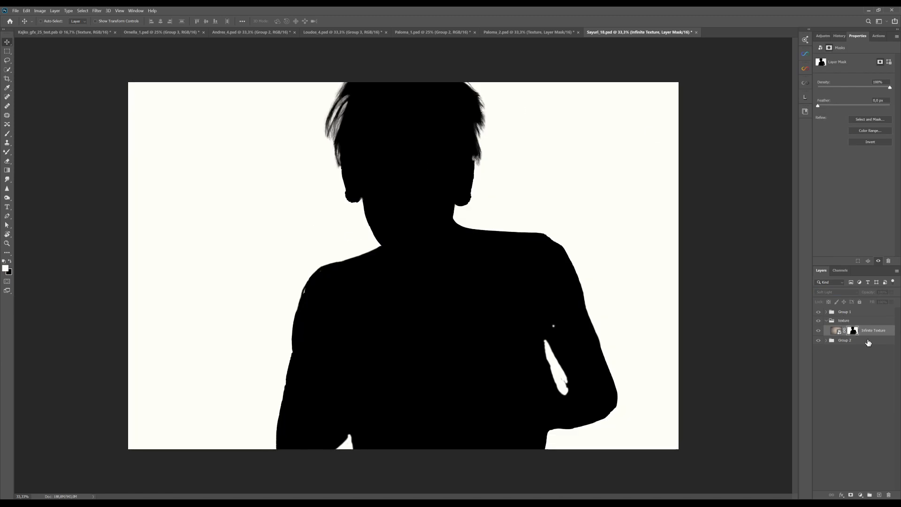
click(834, 331)
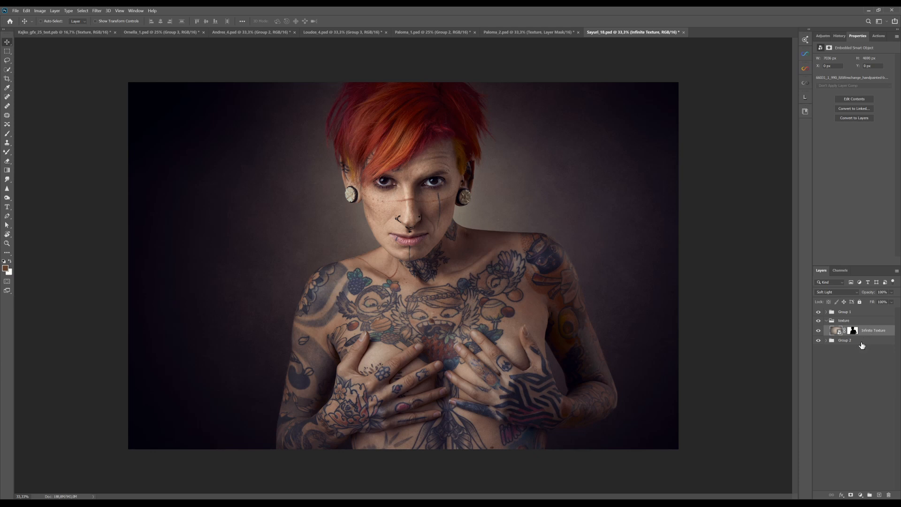
click(831, 322)
drag(844, 322, 888, 494)
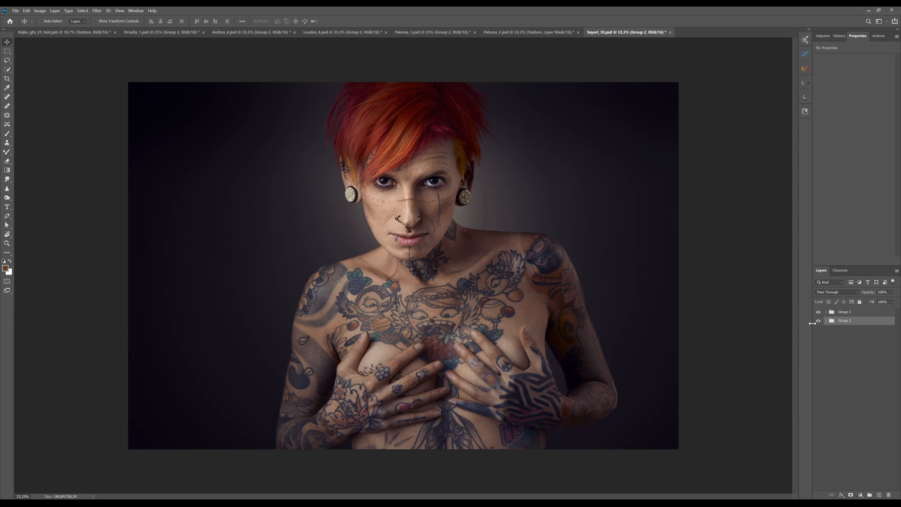
Select Group 1 as the insertion point and expand the Backdrops category in the AI Visualizer, collapsing the Light category
click(848, 311)
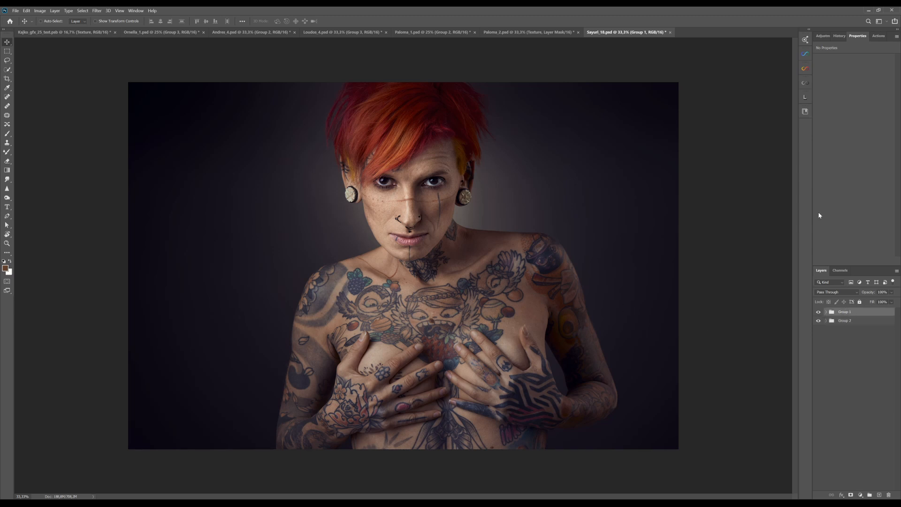
click(804, 54)
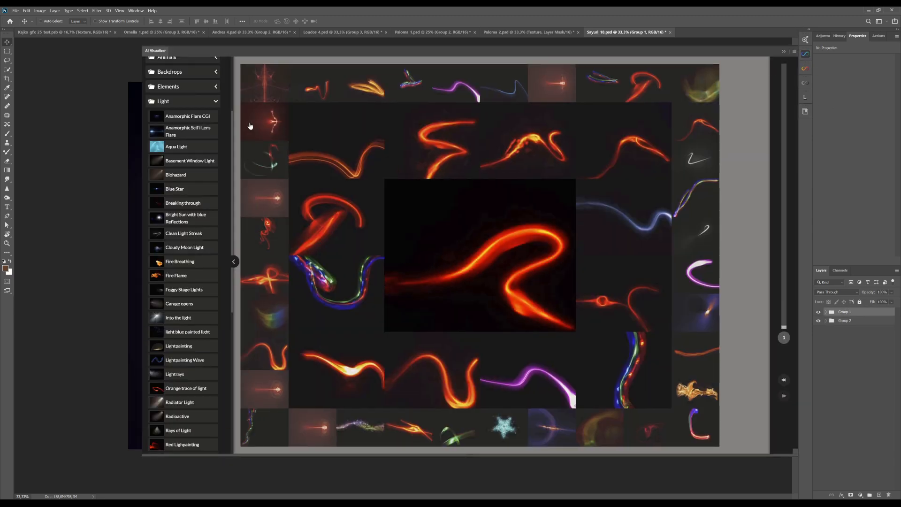
scroll(192, 126, up, 3)
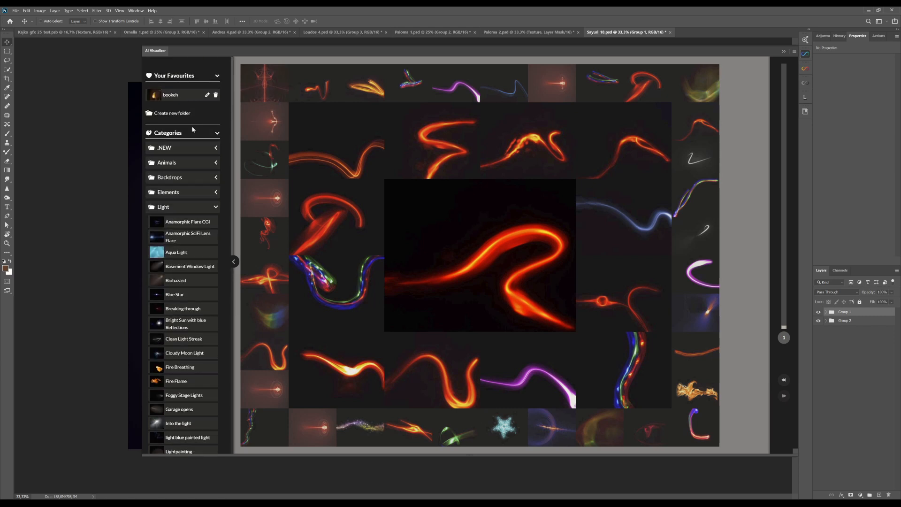
click(216, 207)
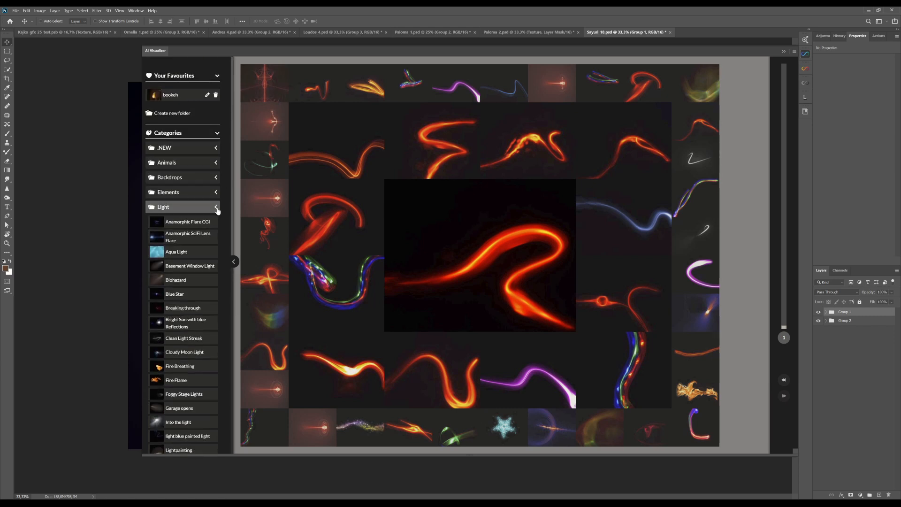
click(216, 177)
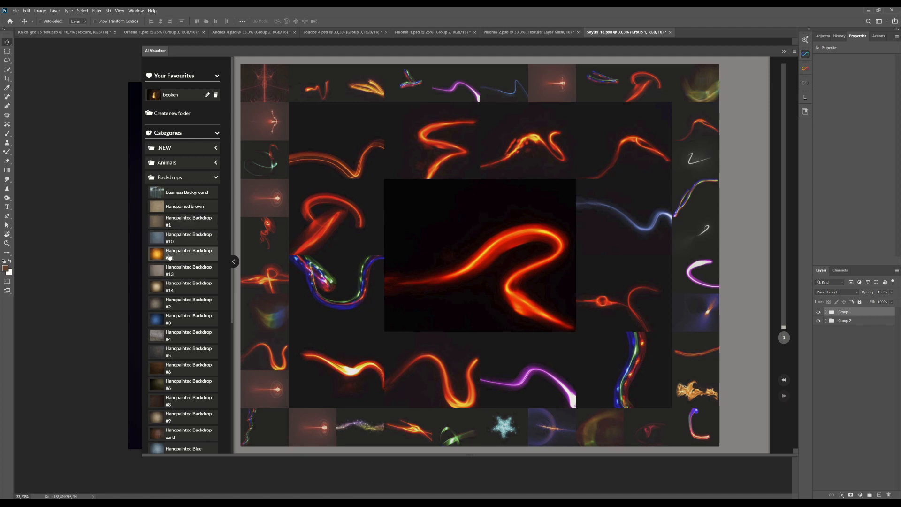
click(784, 51)
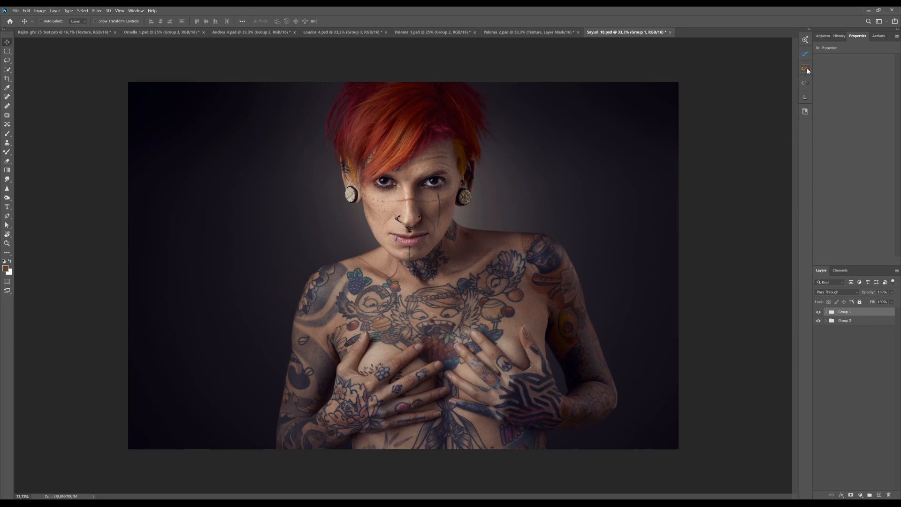
click(805, 55)
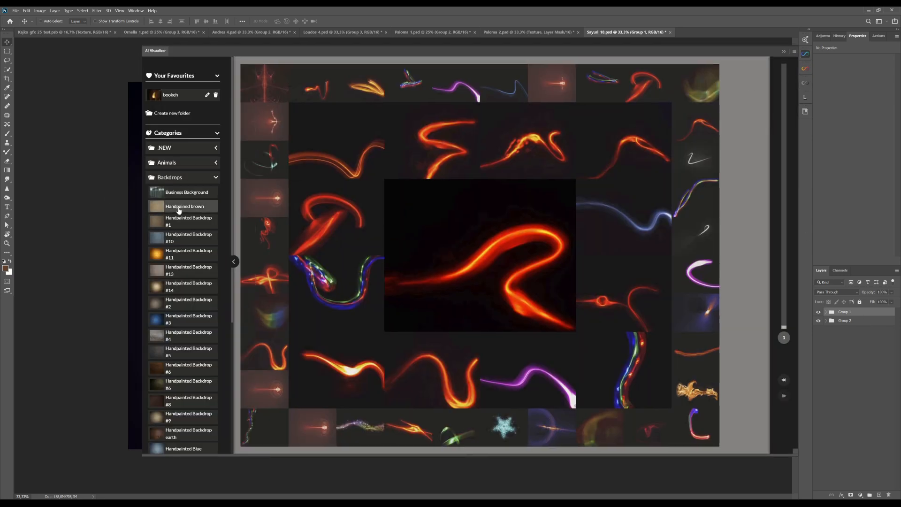
Load Handpainted Backdrop #1, make a brown backdrop above the centre the main suggestion, add it above Group 1, and collapse the panel
click(179, 225)
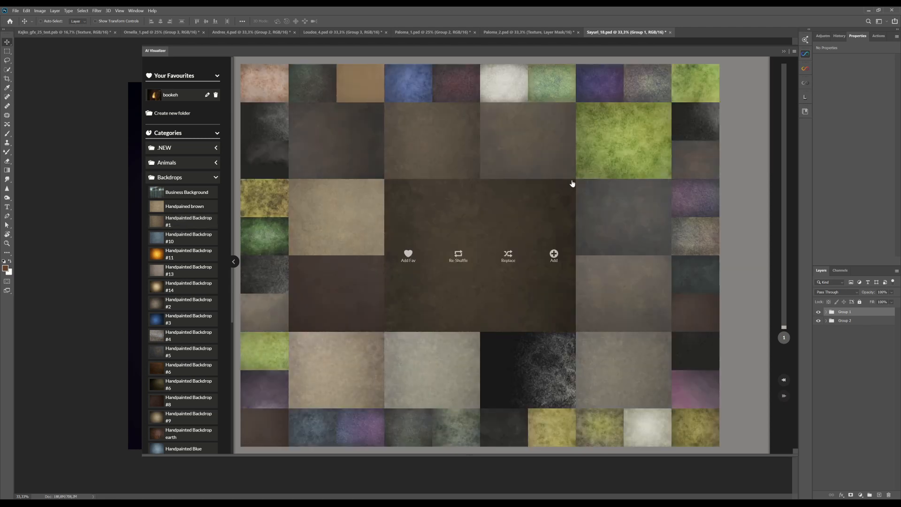
click(535, 147)
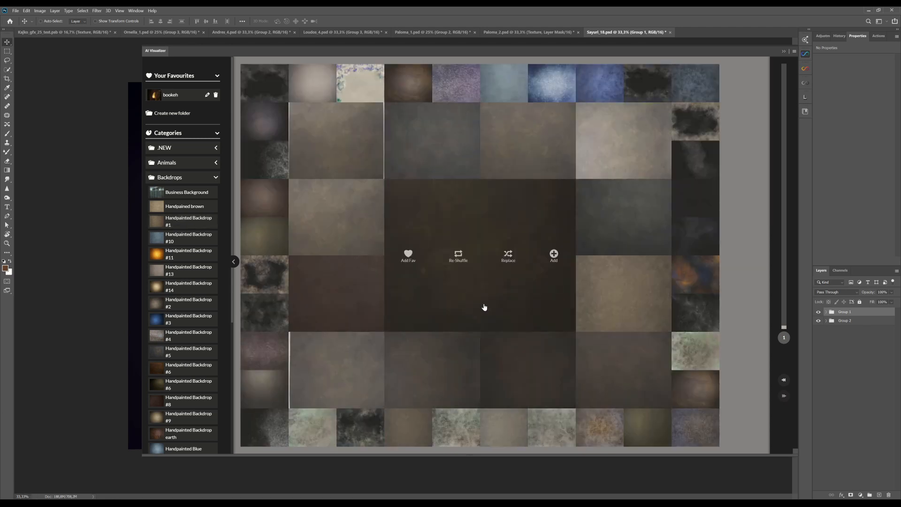
click(554, 254)
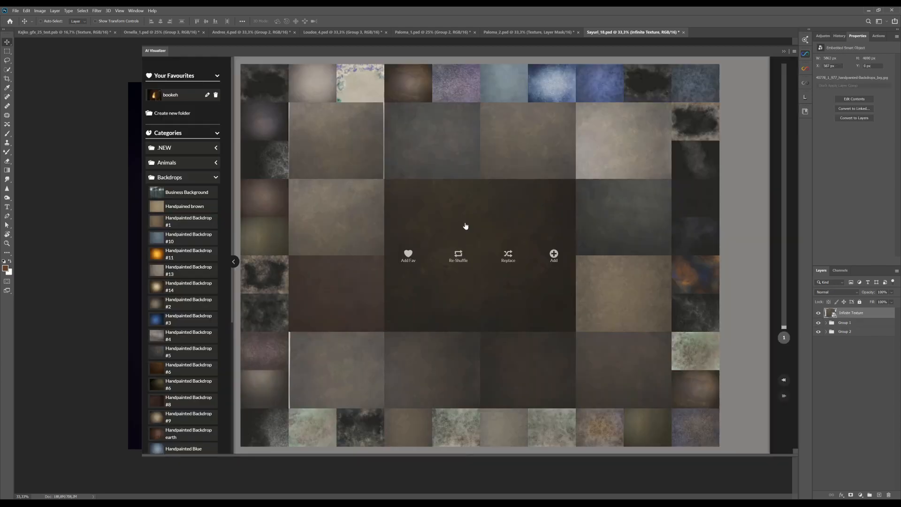
click(784, 50)
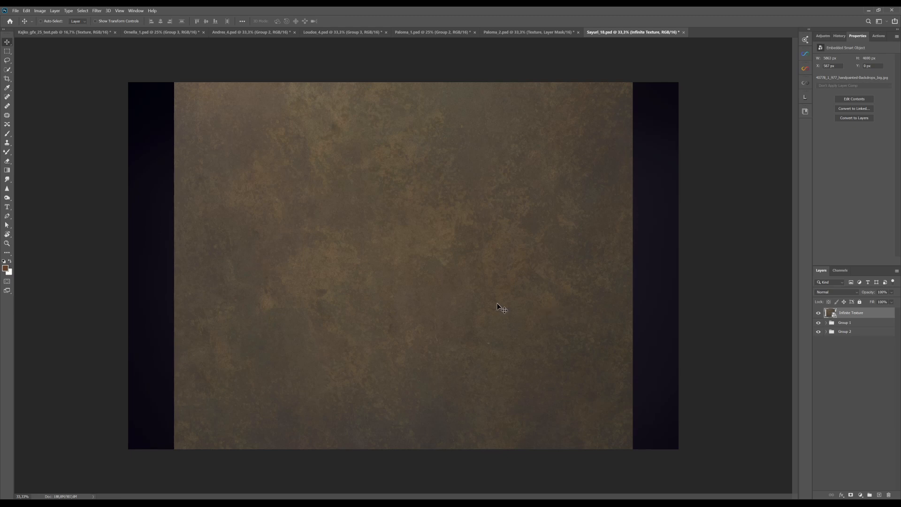
Stretch the brown backdrop layer horizontally with Free Transform so it reaches both side edges of the canvas
key(ctrl)
key(ctrl+t)
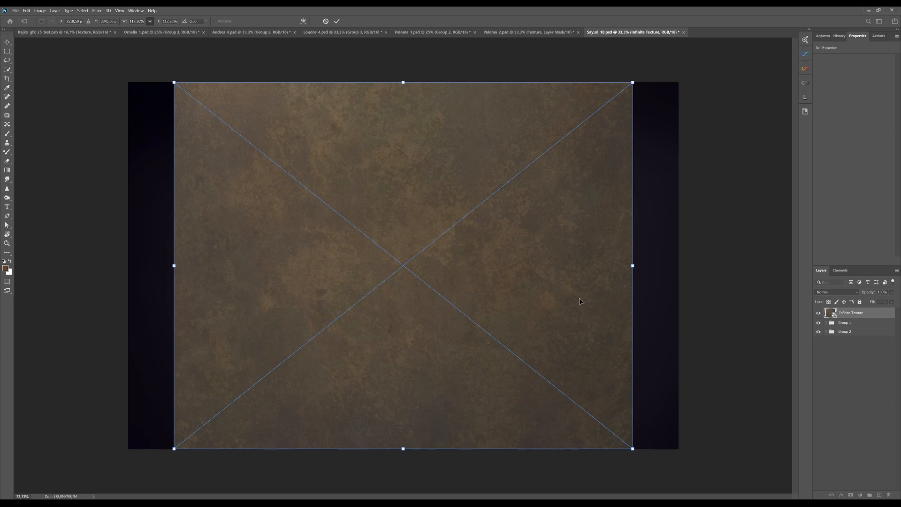
drag(633, 266, 676, 276)
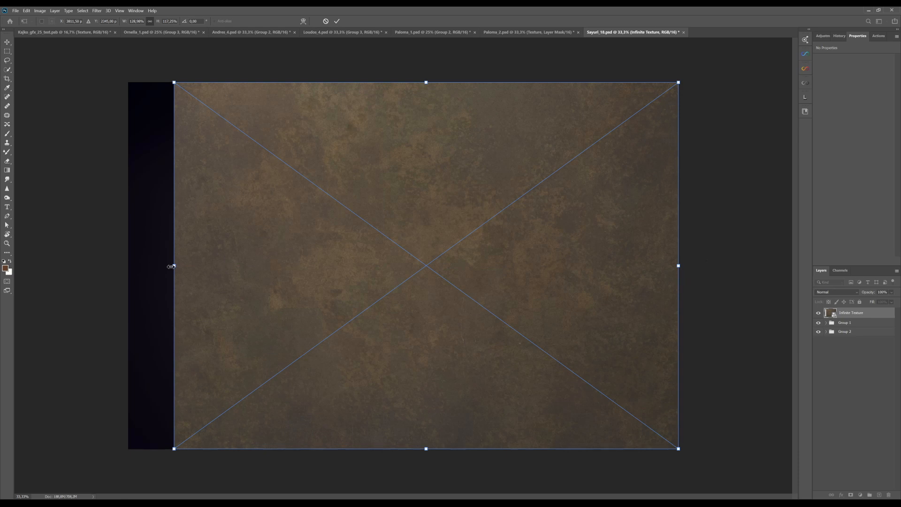
drag(172, 266, 129, 265)
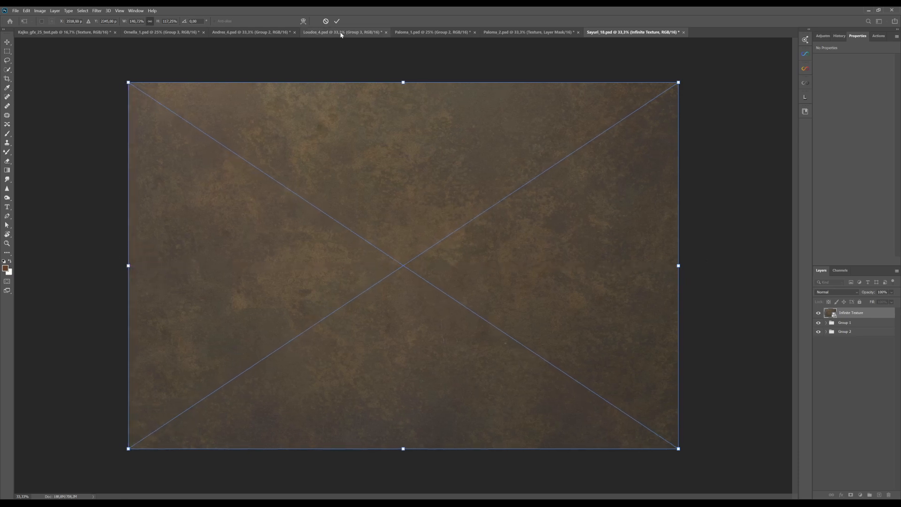
click(337, 21)
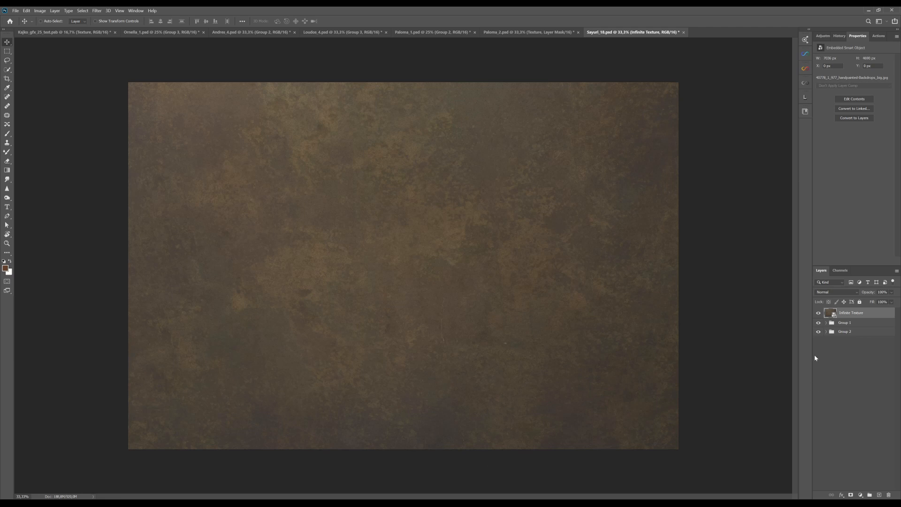
Set the Infinite Texture layer's blend mode to Soft Light and hide the layer to reveal the portrait
click(840, 292)
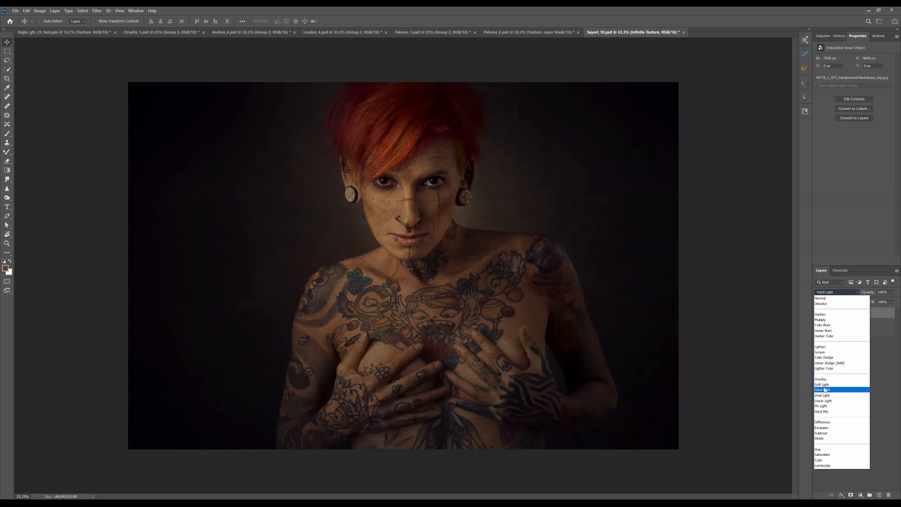
click(824, 385)
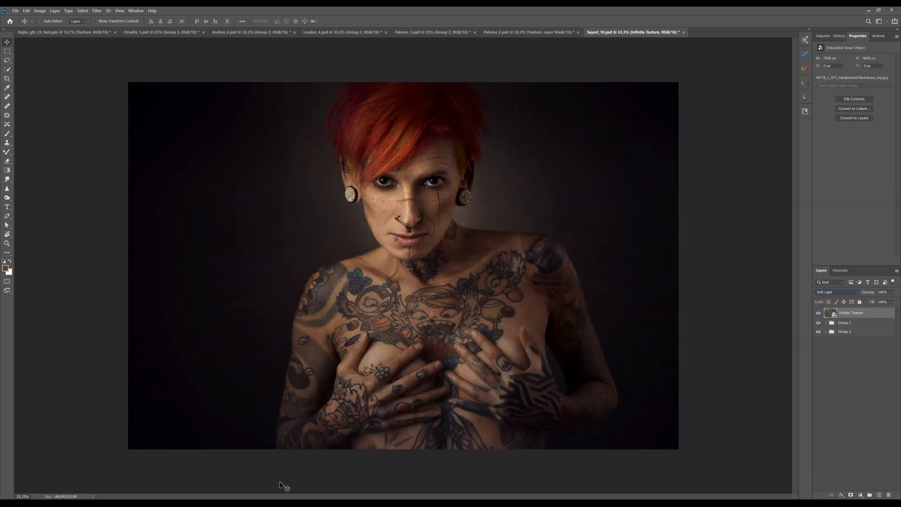
click(864, 382)
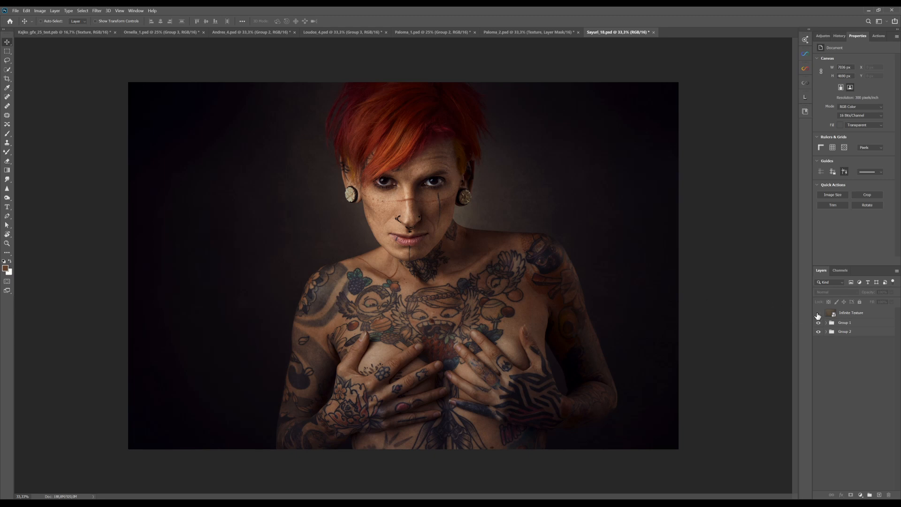
click(818, 313)
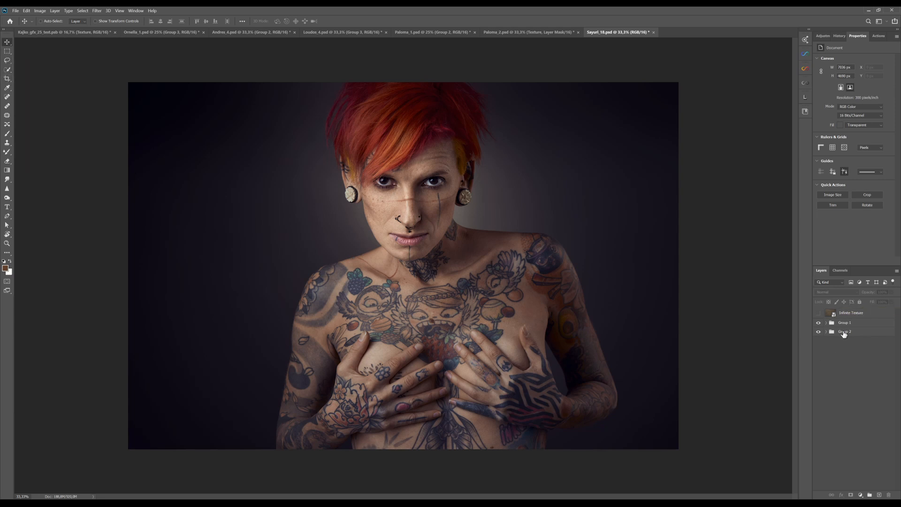
Expand Group 2 and use Select Subject on Layer 0 copy 2 to select the tattooed model
click(845, 332)
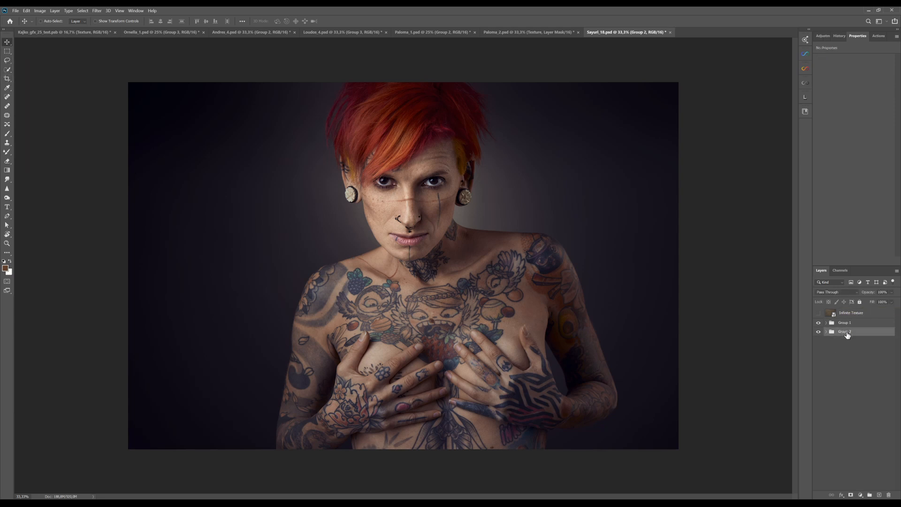
click(10, 68)
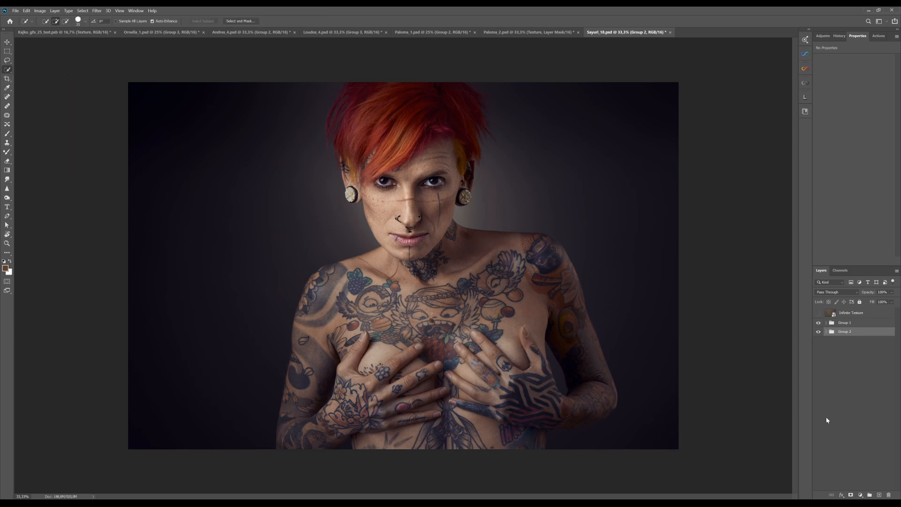
click(826, 332)
click(847, 350)
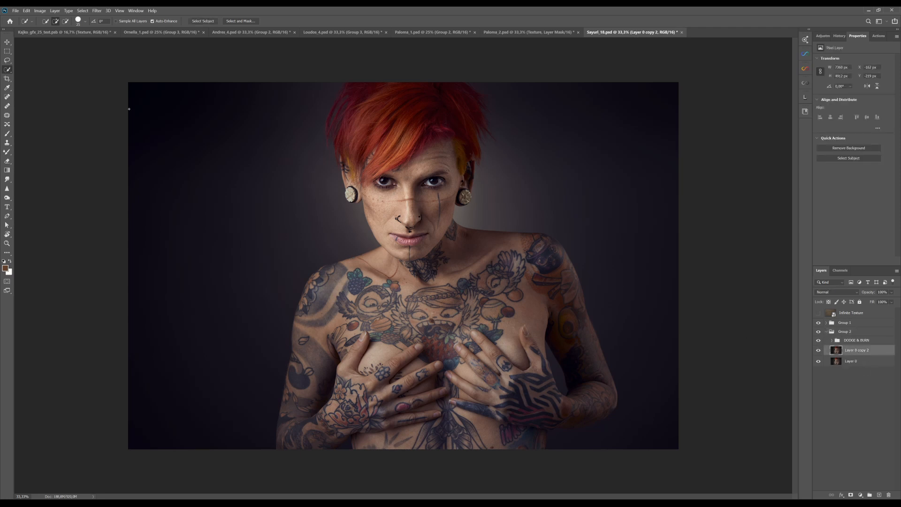
click(198, 22)
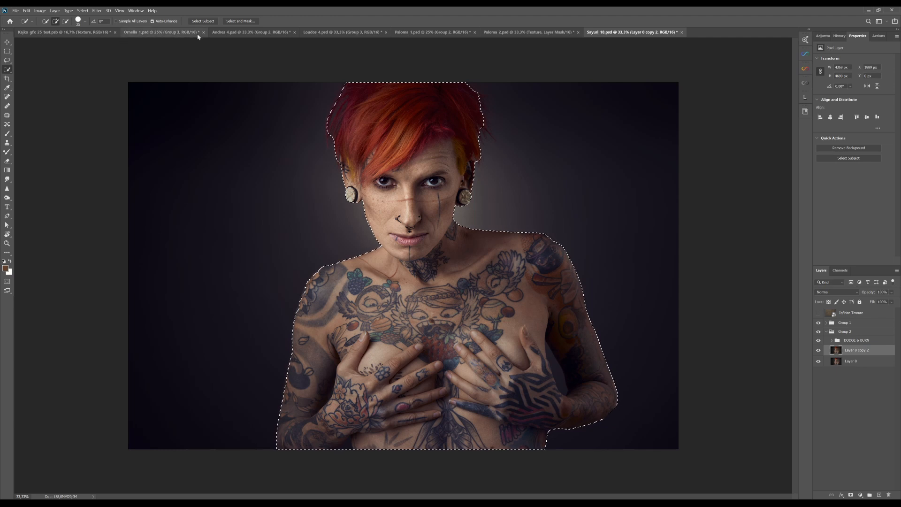
Open Select and Mask and subtract the background gap between the model's torso and arm using the Object Selection tool
click(246, 23)
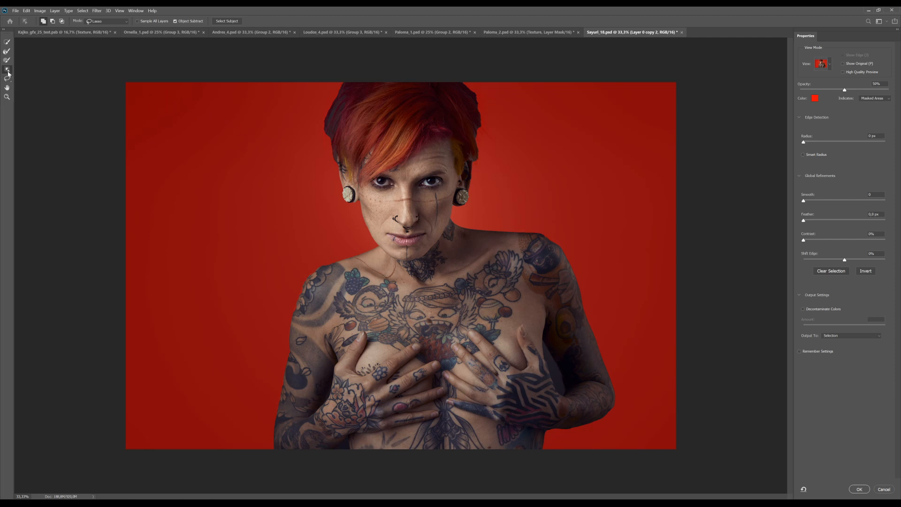
key(shift)
mouse_move(543, 339)
mouse_down()
mouse_move(568, 401)
mouse_move(559, 357)
mouse_move(543, 340)
mouse_move(555, 384)
mouse_up()
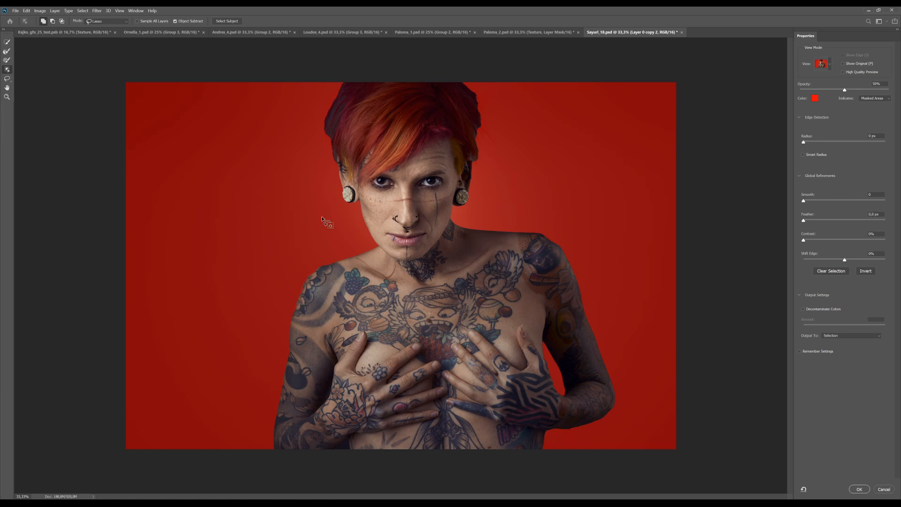
Refine the selection along both sides of the red hair with the Refine Edge Brush and output it as a selection
click(9, 54)
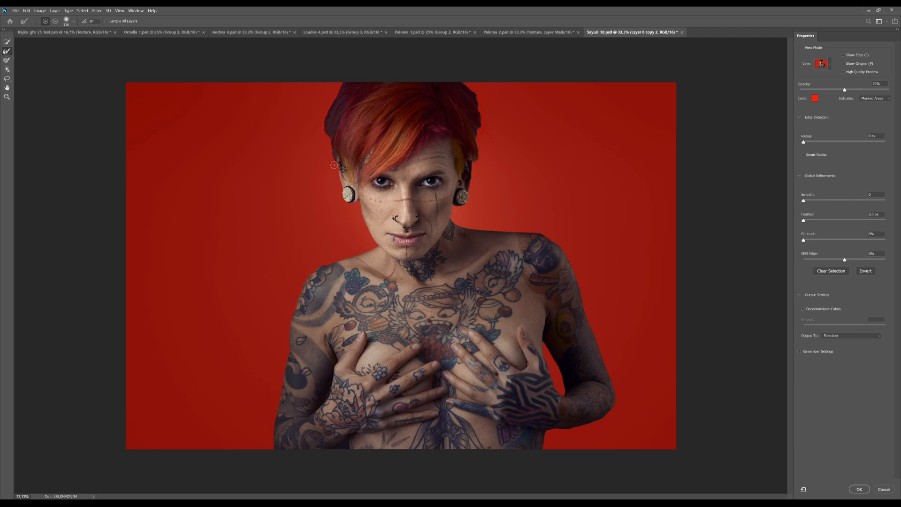
mouse_move(332, 159)
mouse_down()
mouse_move(323, 120)
mouse_move(333, 101)
mouse_up()
click(463, 84)
mouse_move(462, 82)
mouse_down()
mouse_move(483, 125)
mouse_move(471, 180)
mouse_up()
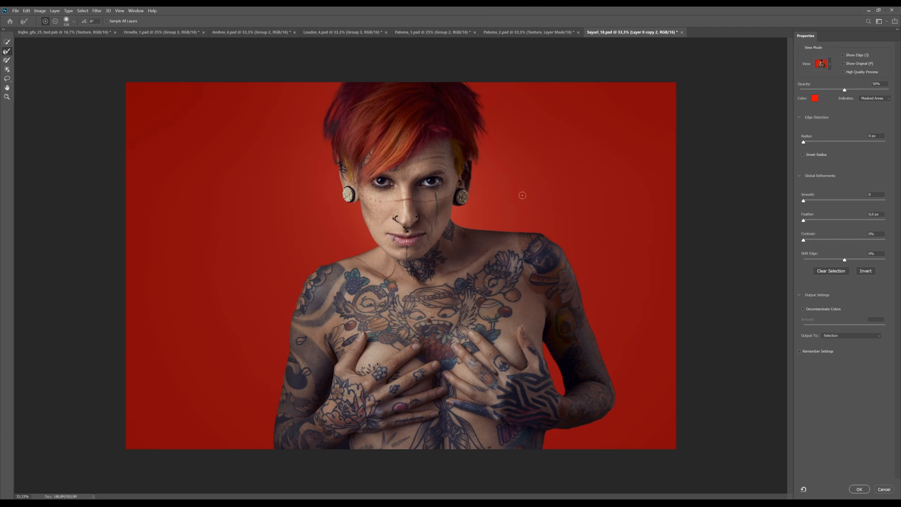
click(868, 491)
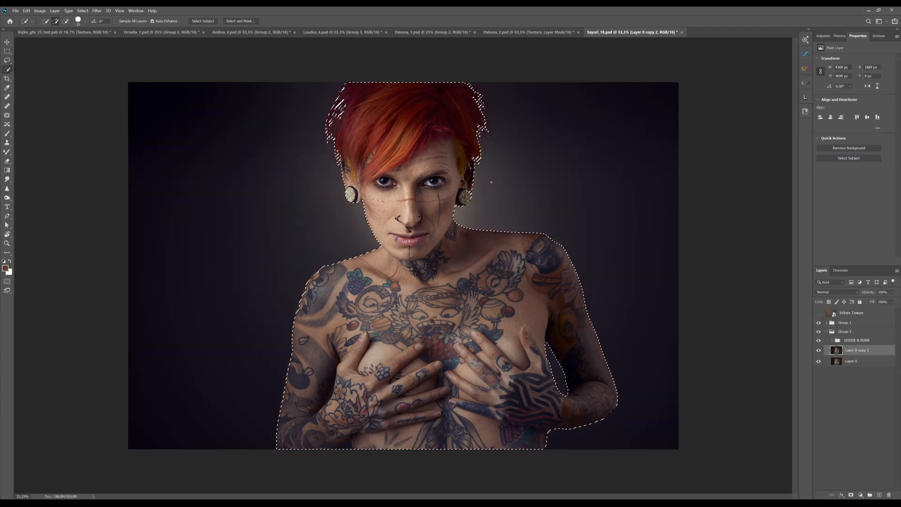
Show the Infinite Texture layer, add a layer mask from the selection, and invert it to keep the texture off the model
click(852, 312)
click(818, 313)
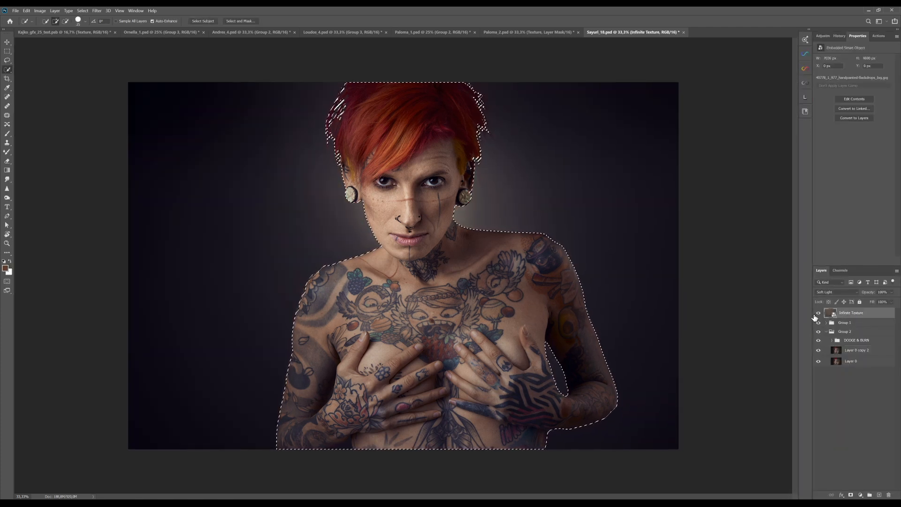
click(851, 496)
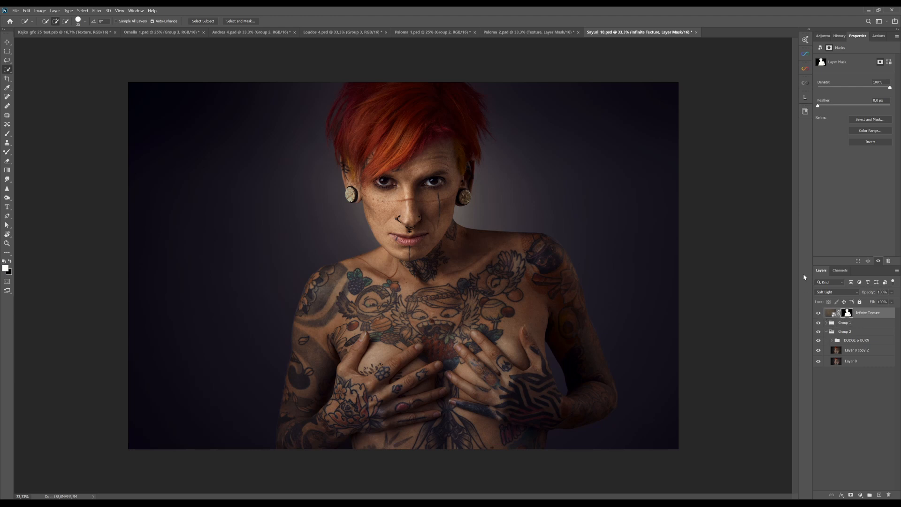
key(ctrl+i)
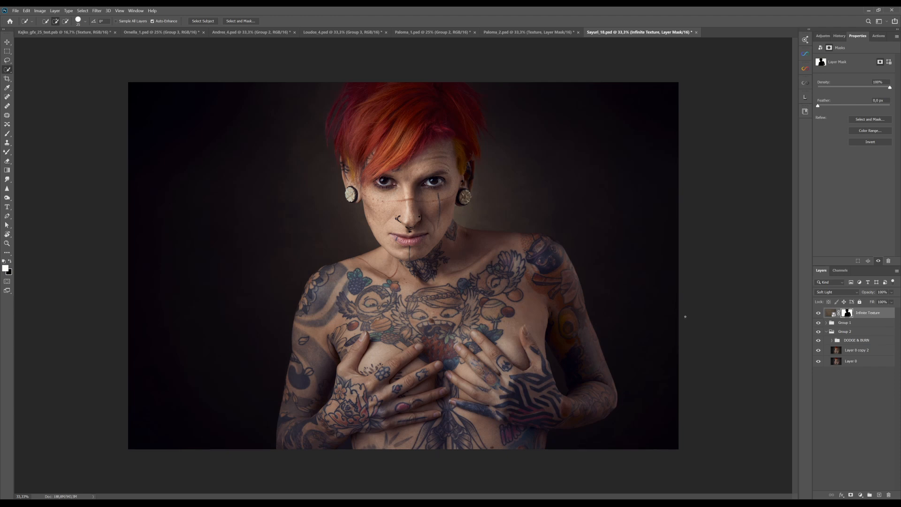
Load the Handpainted brown backdrops in the AI Visualizer, replace the masked texture with the main suggestion, and collapse the panel
click(806, 56)
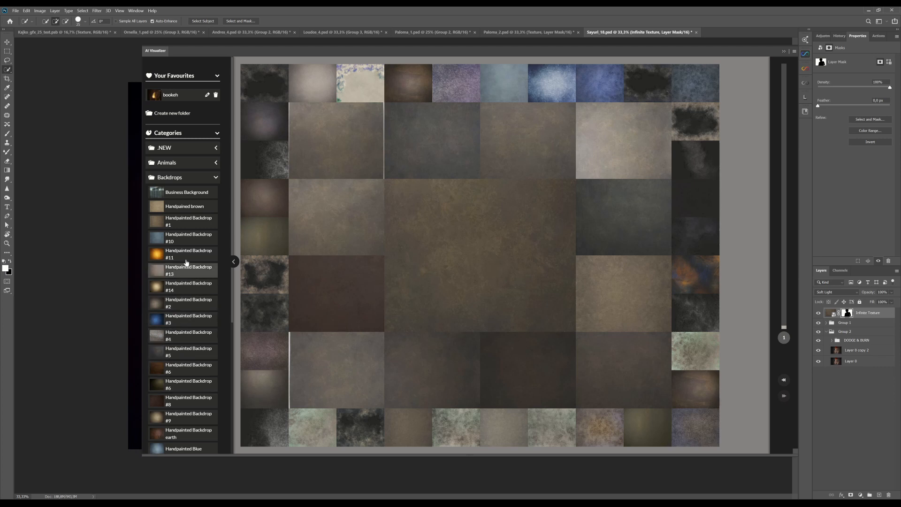
click(194, 210)
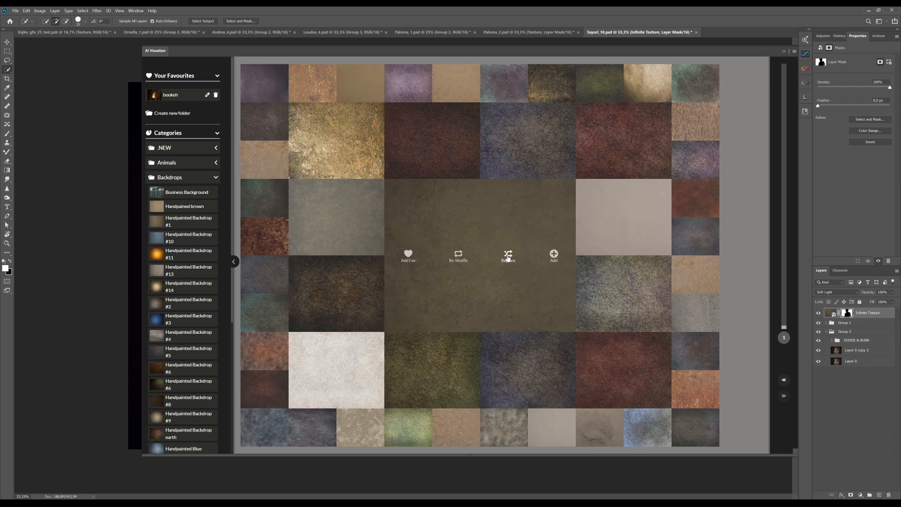
click(508, 257)
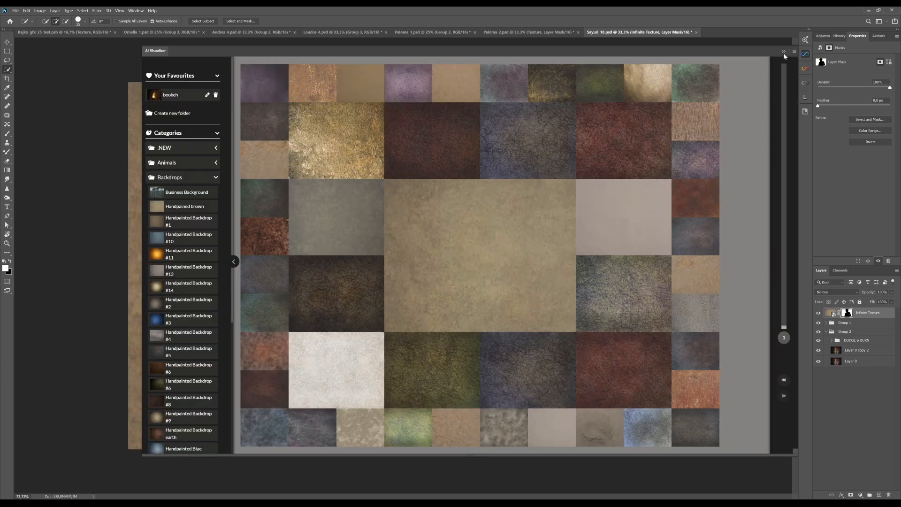
click(783, 52)
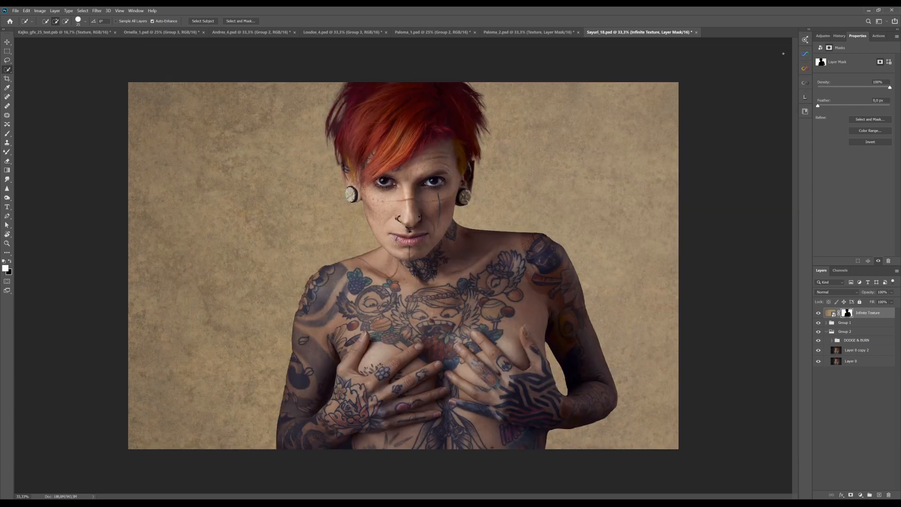
Set the replaced backdrop's blend mode to Soft Light, collapse Group 2, and switch to the Move tool
click(835, 293)
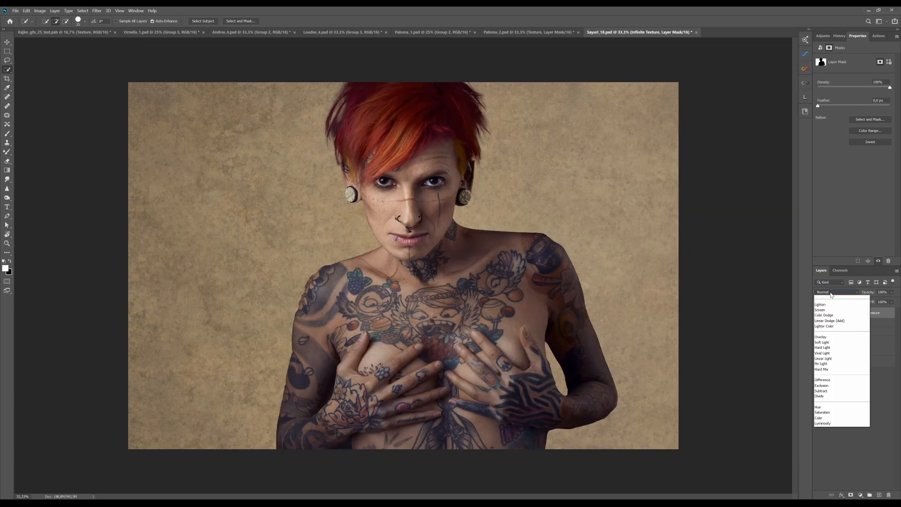
click(823, 385)
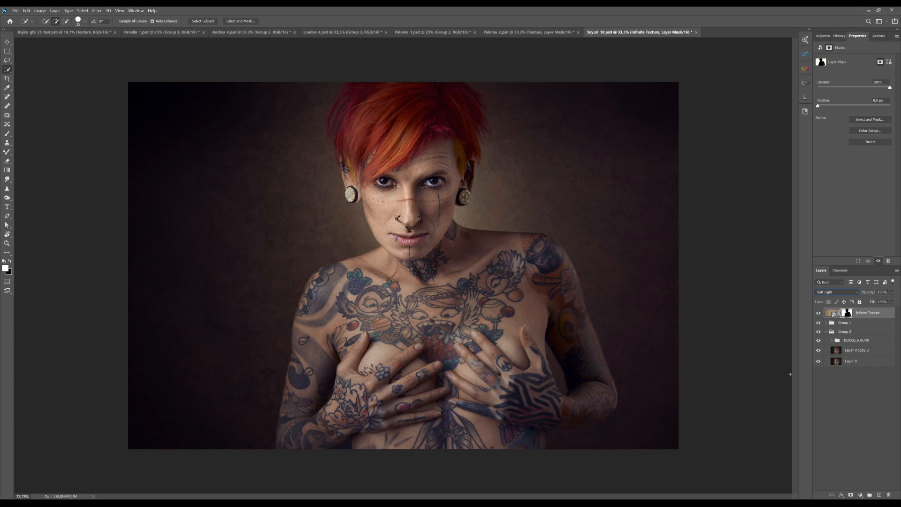
click(826, 332)
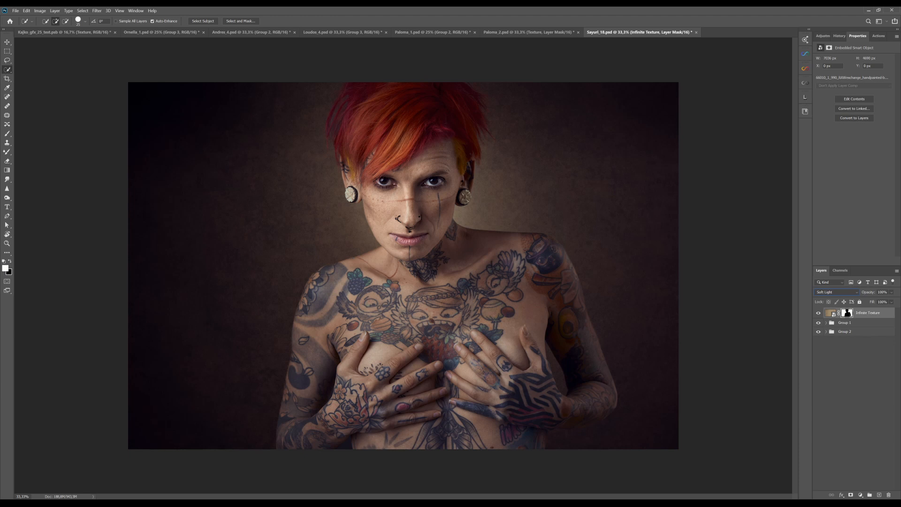
click(7, 42)
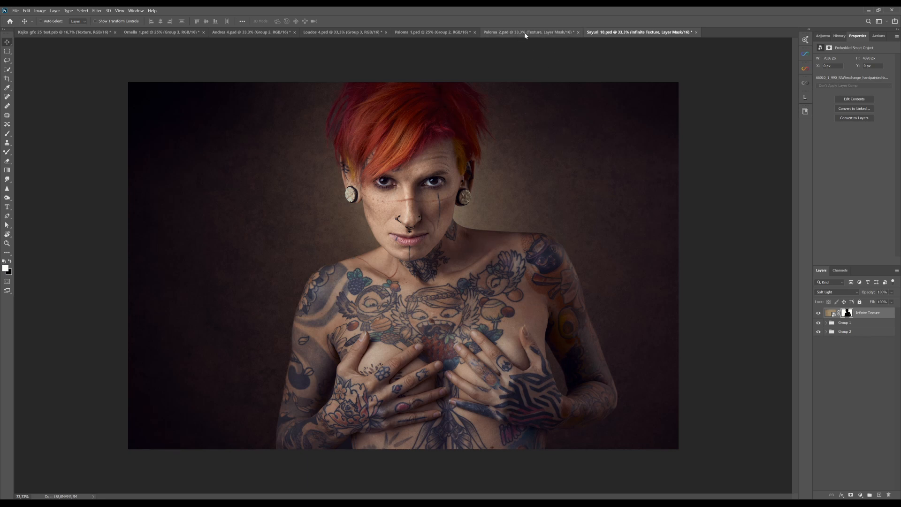
Switch to Paloma_2.psd and toggle the Texture group's visibility to compare the portrait with and without it, leaving it shown
click(525, 33)
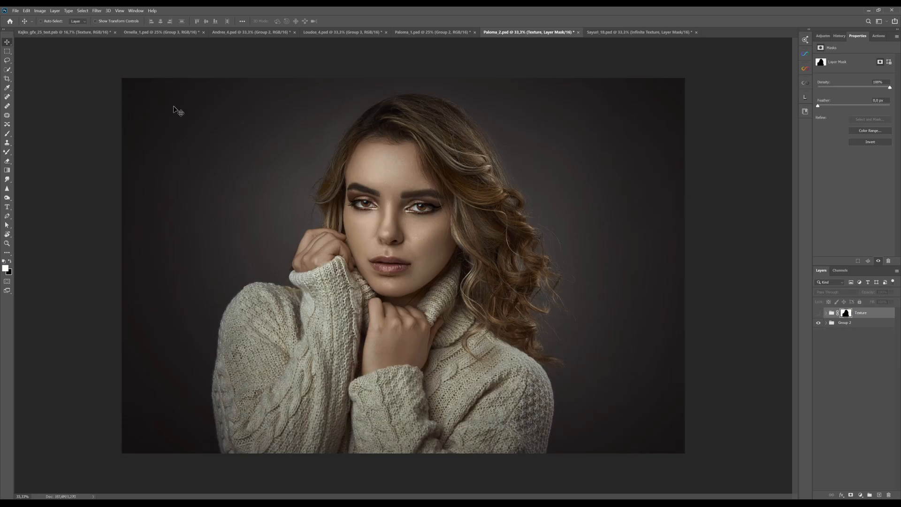
click(818, 313)
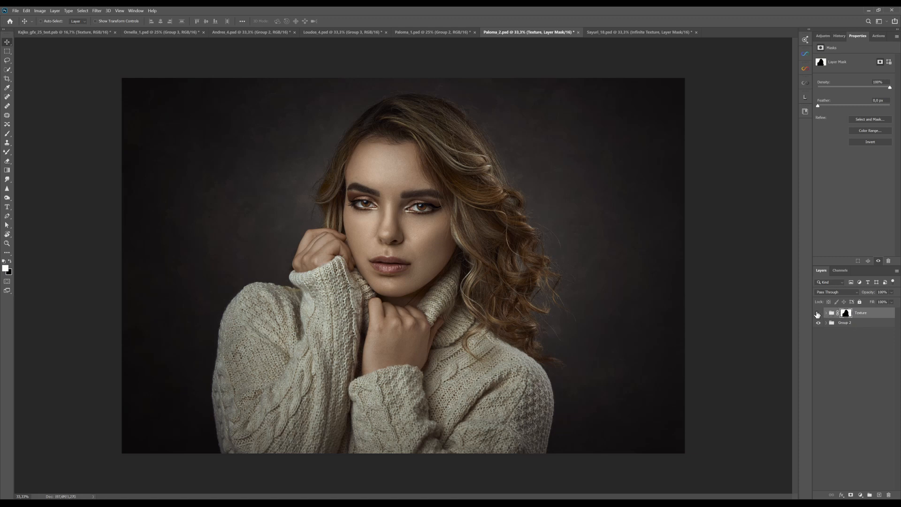
click(818, 313)
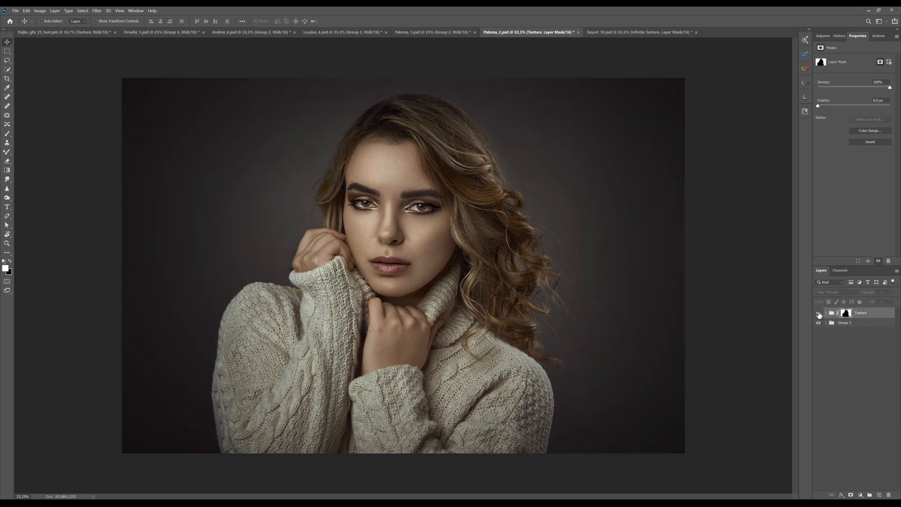
click(818, 313)
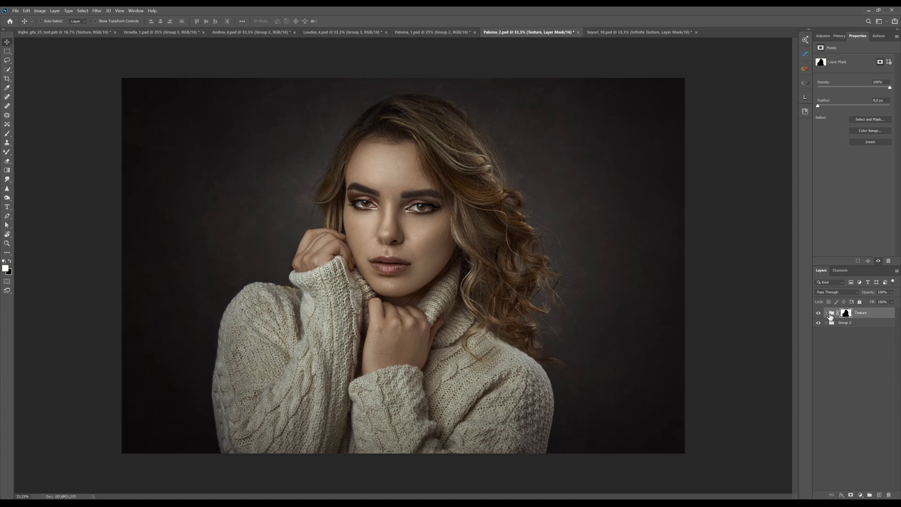
Expand the Texture group, preview its Infinite Texture layer in Normal mode, and return the layer to Soft Light
click(826, 313)
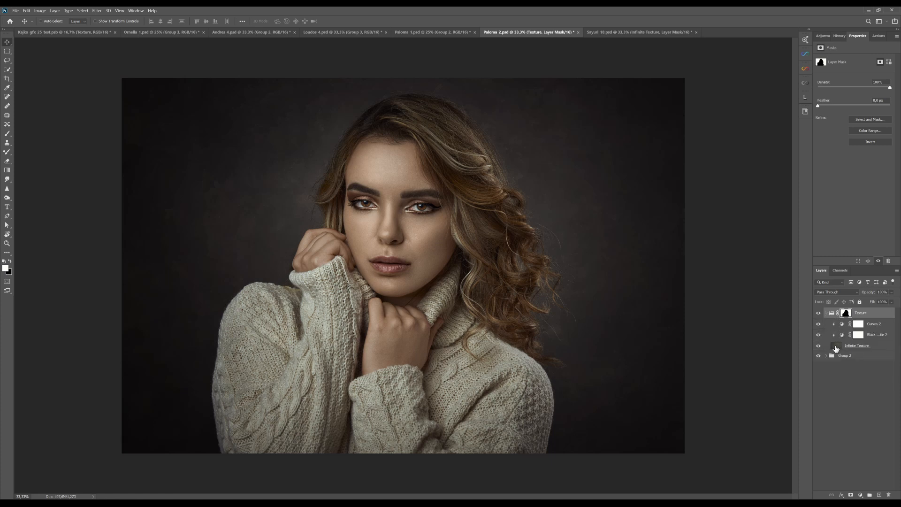
click(834, 345)
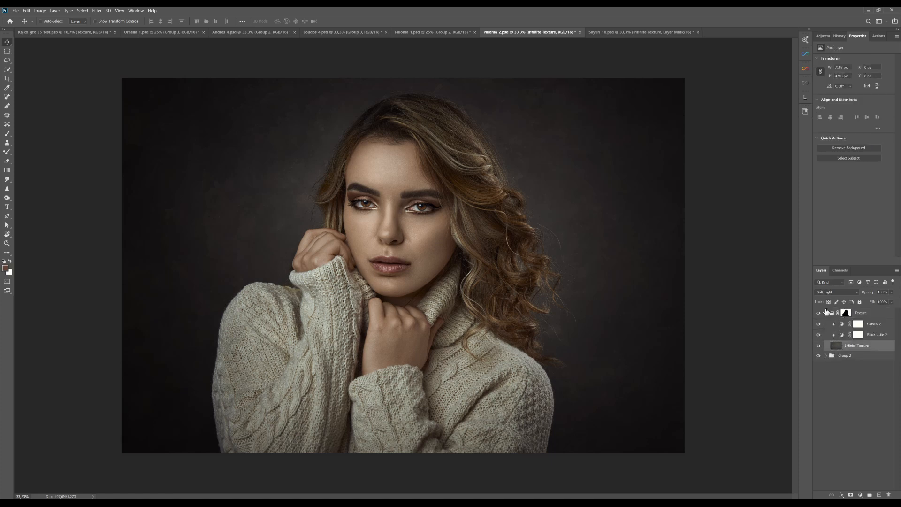
click(824, 293)
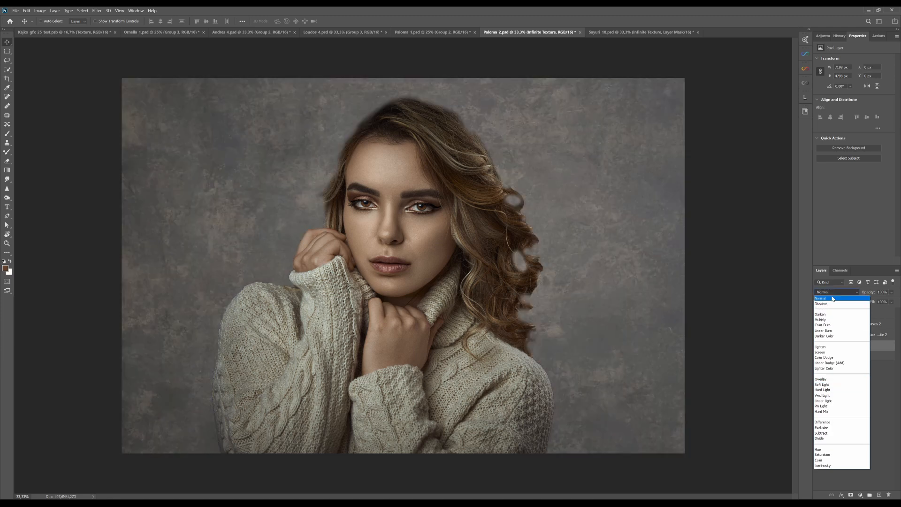
click(833, 298)
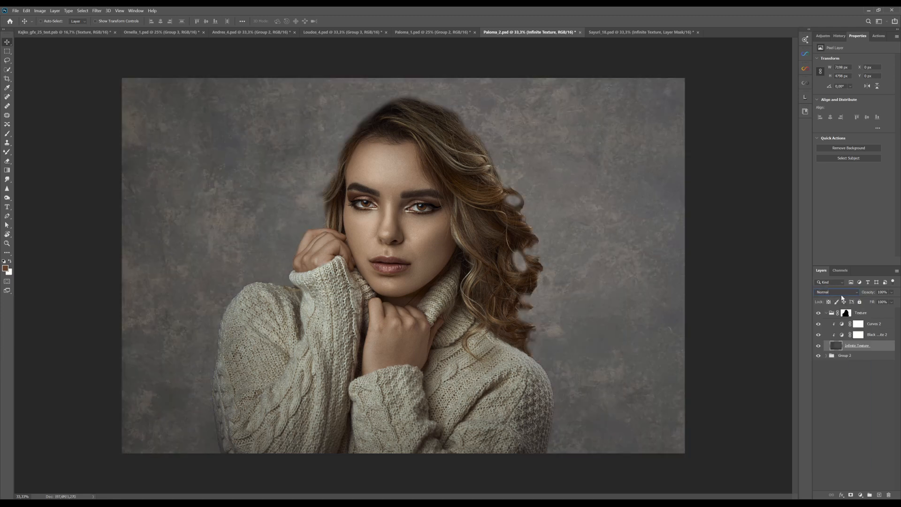
click(842, 294)
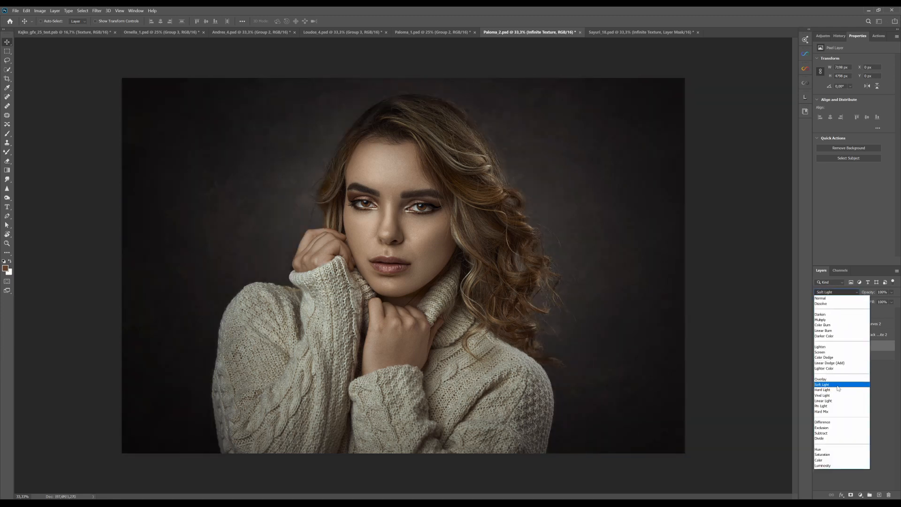
click(837, 388)
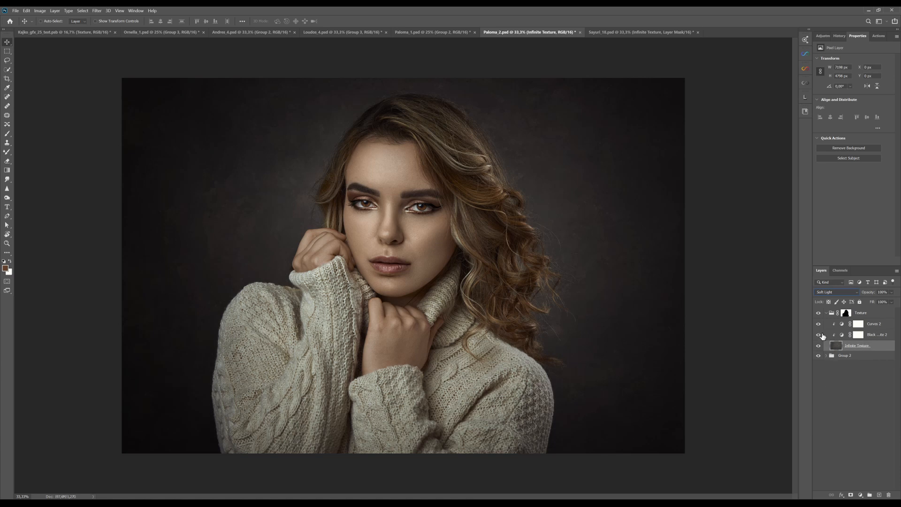
Toggle the Curves 2 adjustment off and back on to compare its effect on the Paloma_2.psd backdrop
click(819, 324)
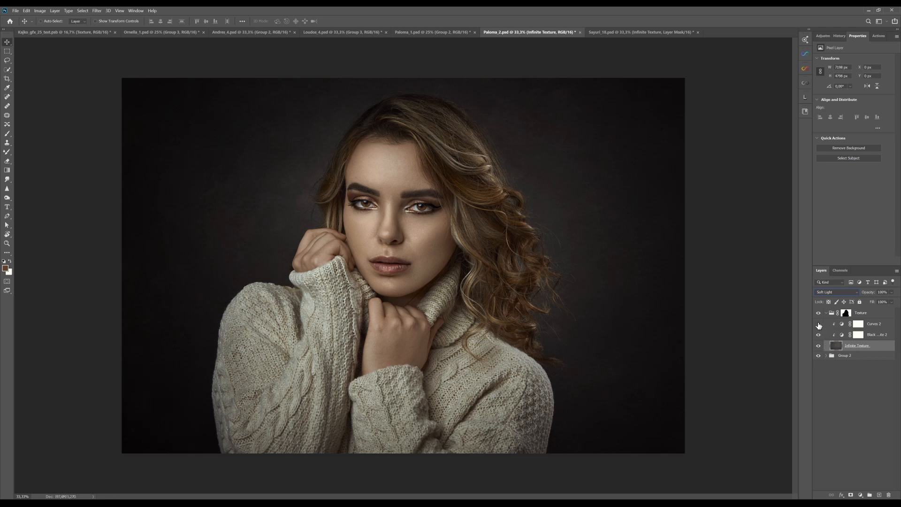
click(819, 324)
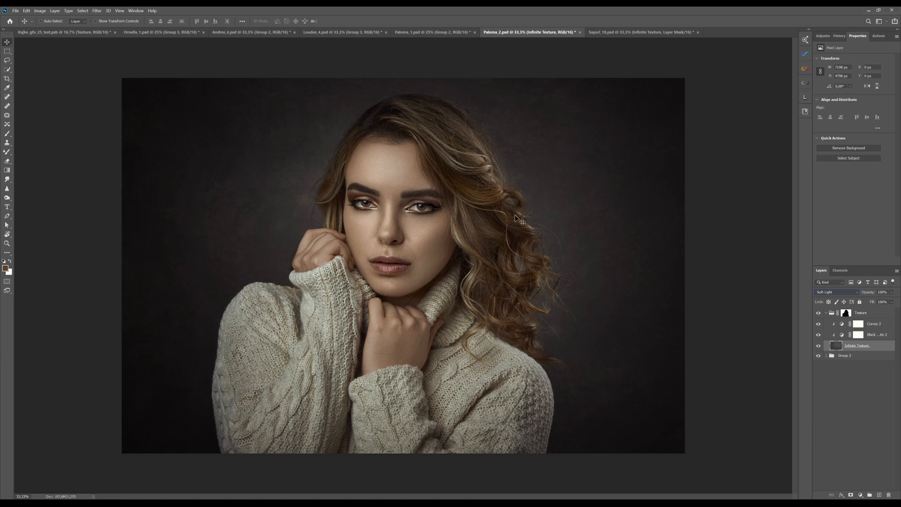
Switch to Paloma_1.psd, show its Texture group, and expand the group
click(422, 34)
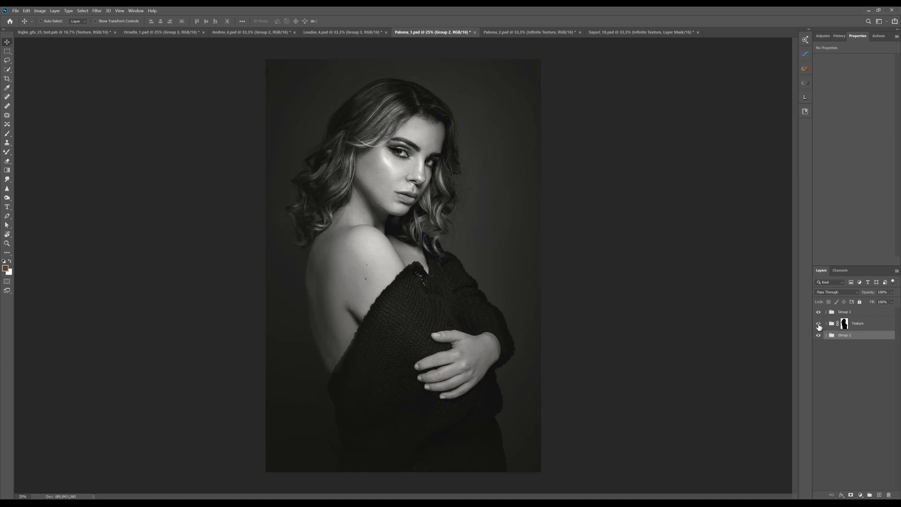
click(818, 324)
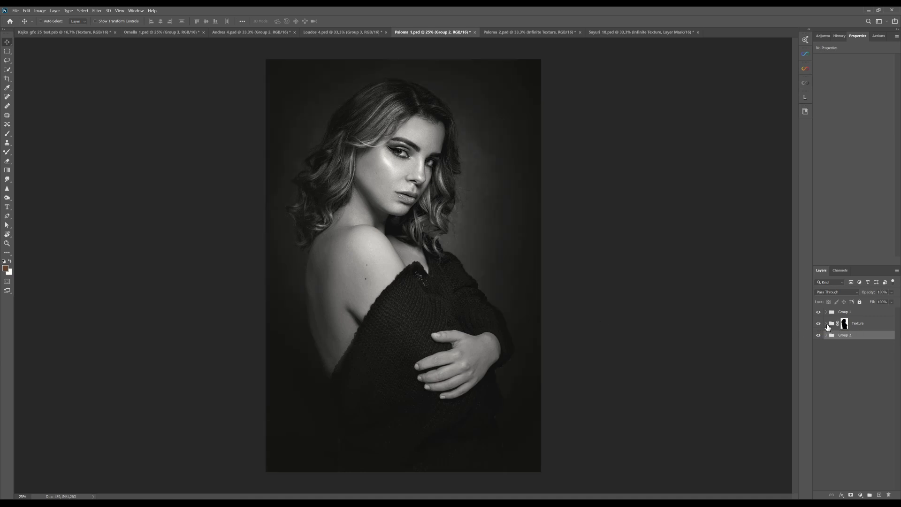
click(826, 324)
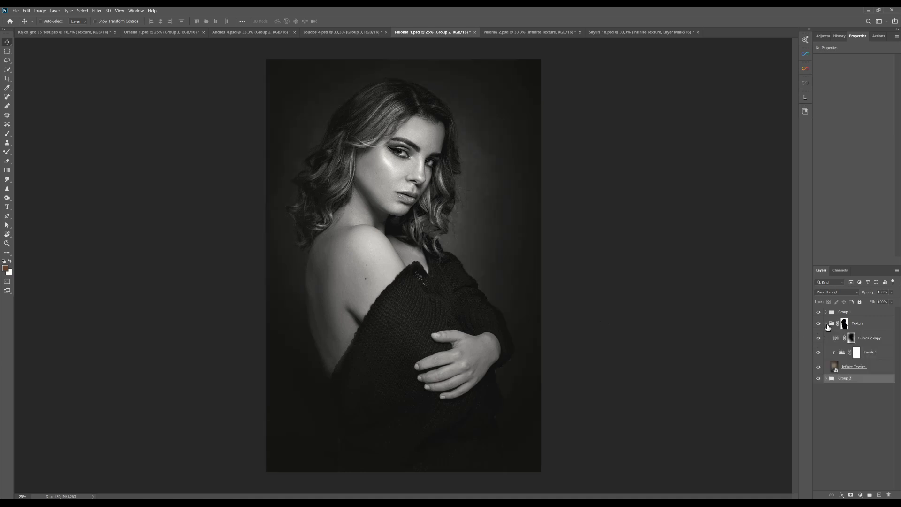
Toggle the visibility of the Curves 2 copy and Levels 1 adjustments to compare their effect on the backdrop texture
click(821, 369)
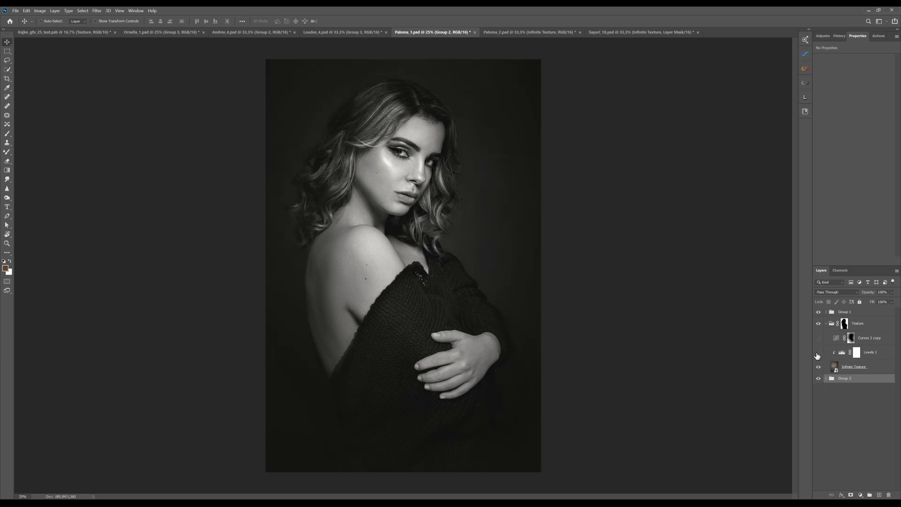
click(819, 352)
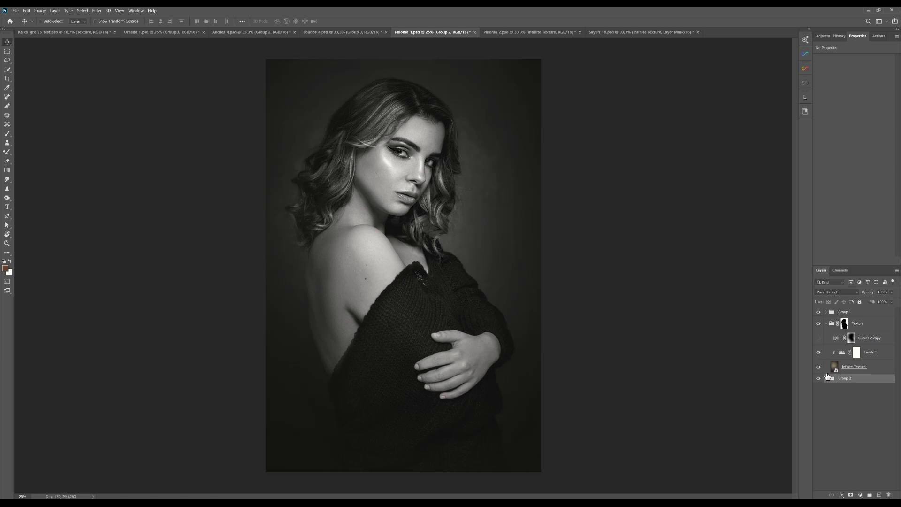
click(820, 339)
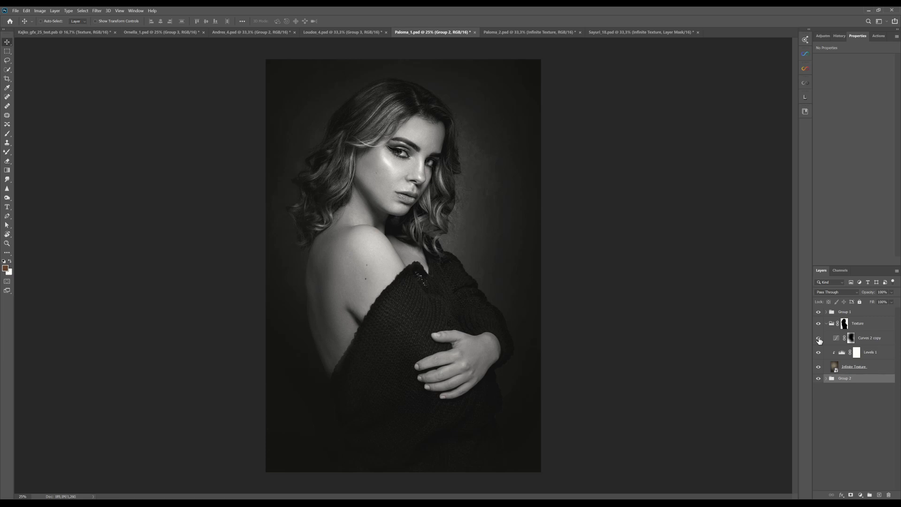
click(819, 339)
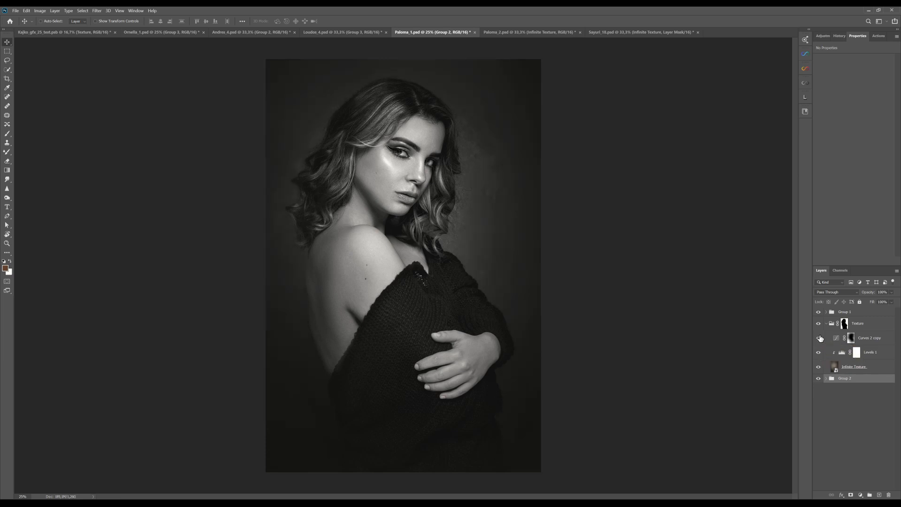
click(819, 339)
Switch to the Loudos_4.psd document, expand its texture group, and show the group
click(366, 33)
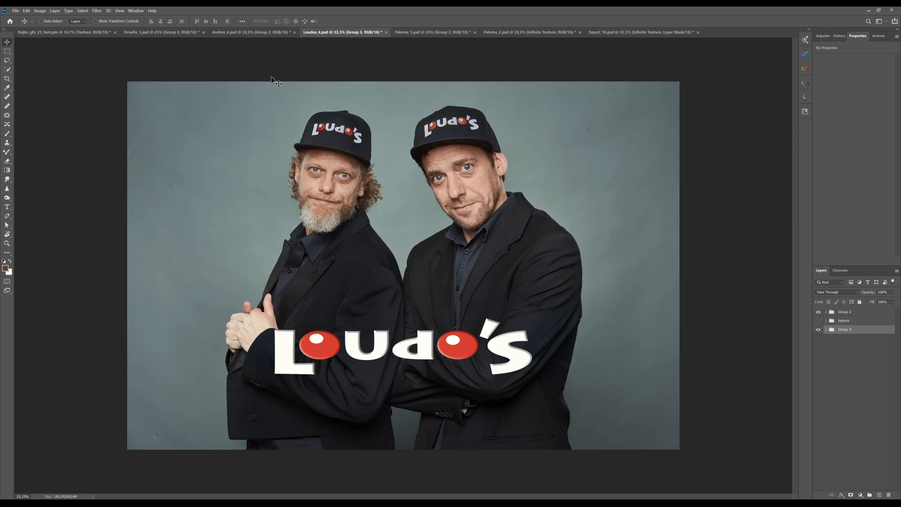
click(825, 321)
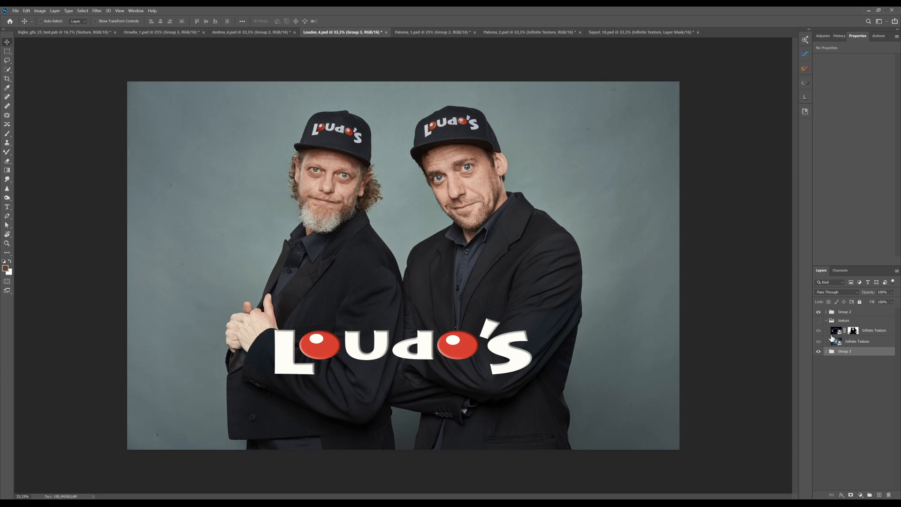
click(819, 320)
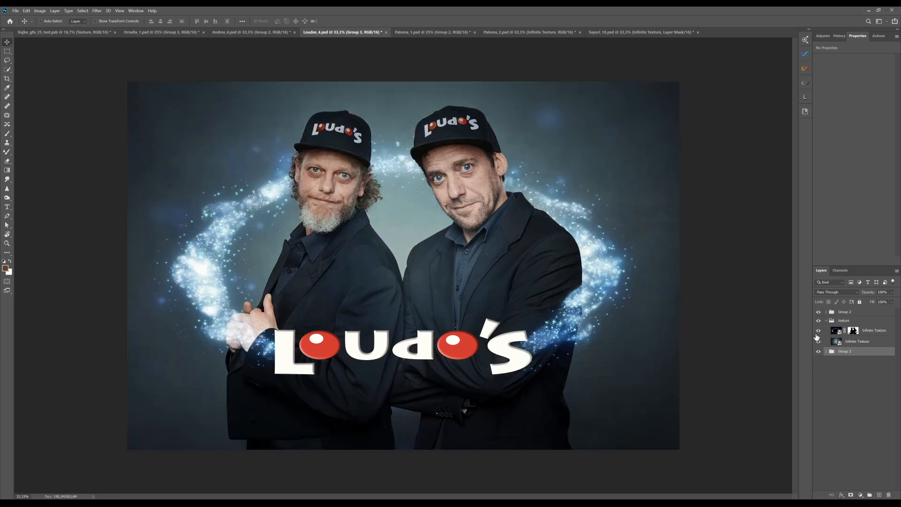
Preview the two Infinite Texture layers by hiding both, restoring the lower backdrop layer first and the masked light-particle layer last
click(818, 331)
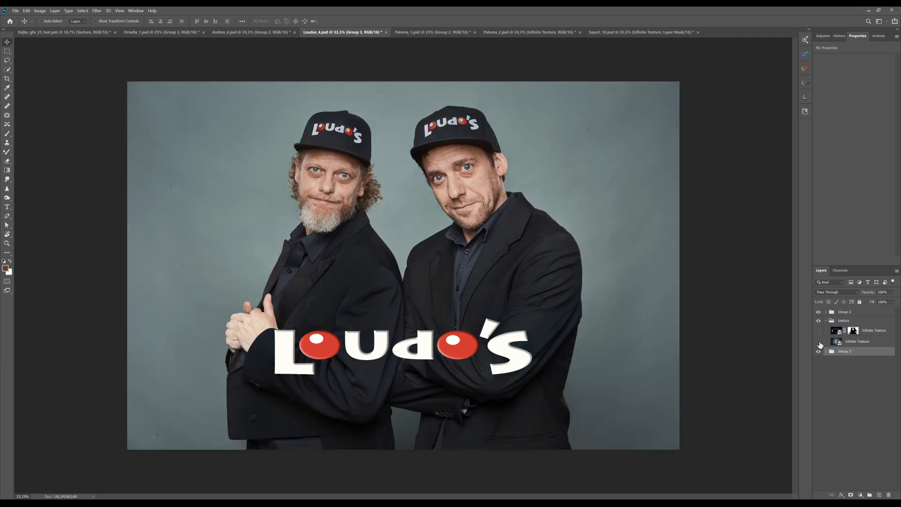
click(819, 341)
click(819, 342)
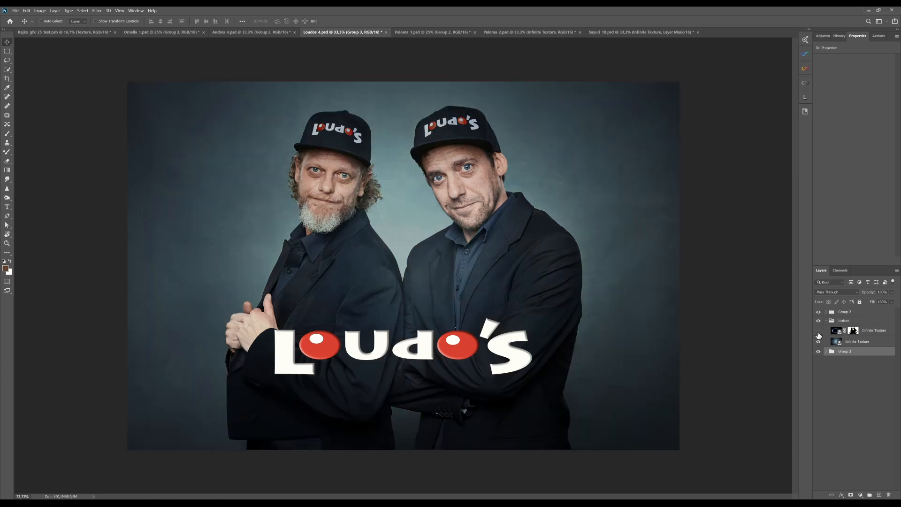
click(819, 331)
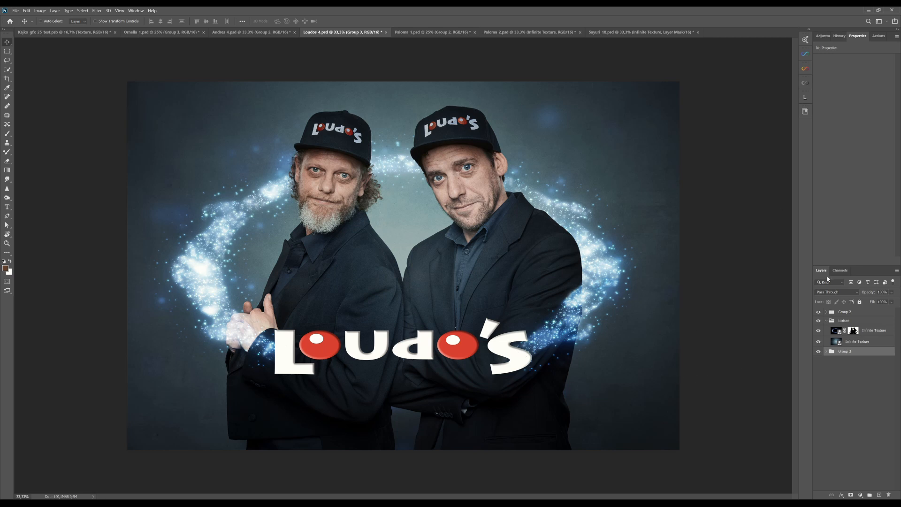
In Andrea_4.psd, show and expand the texture group, and toggle its Infinite Texture layer off and back on
click(269, 33)
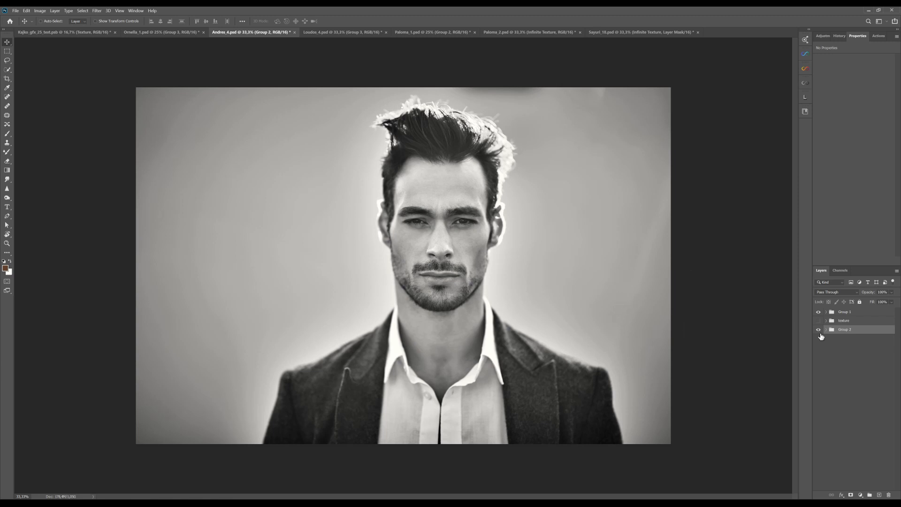
click(820, 321)
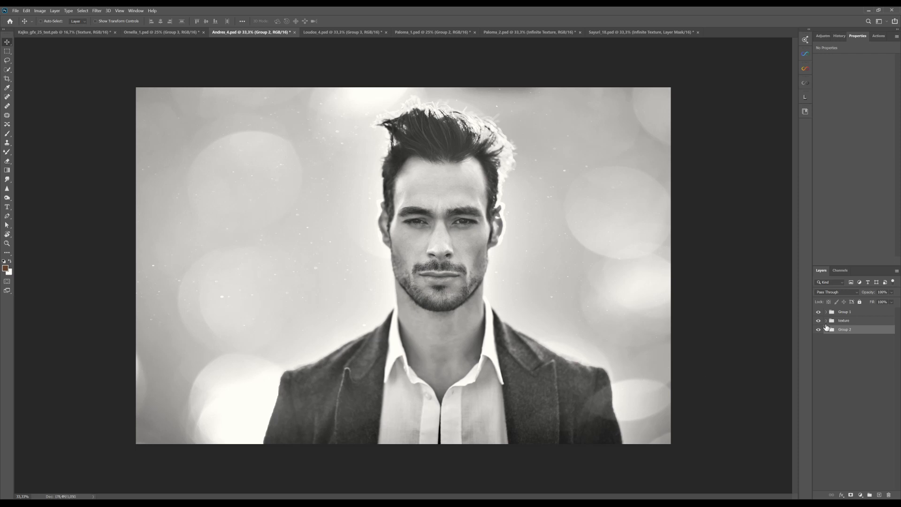
click(829, 321)
click(826, 321)
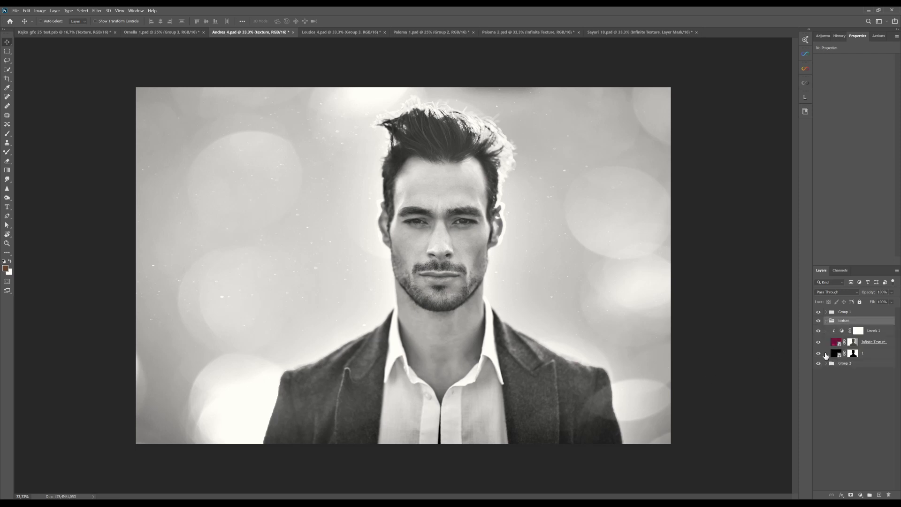
click(819, 342)
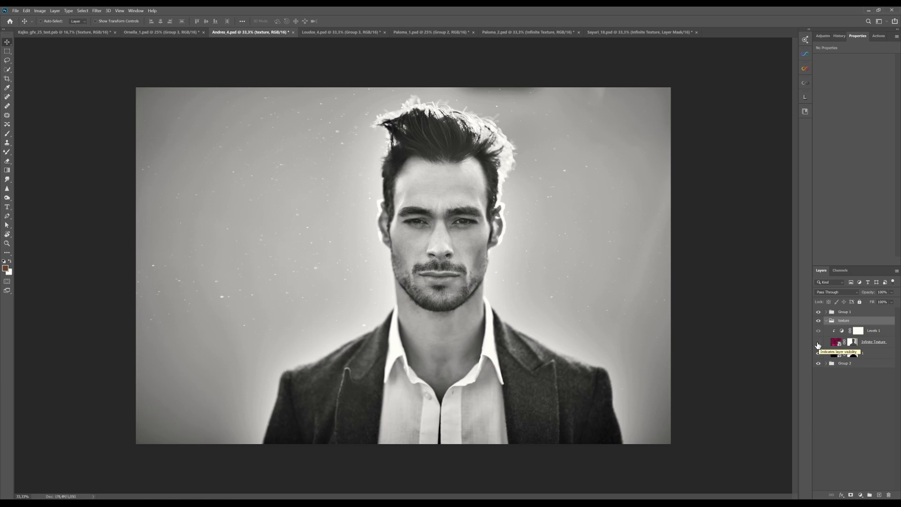
click(818, 343)
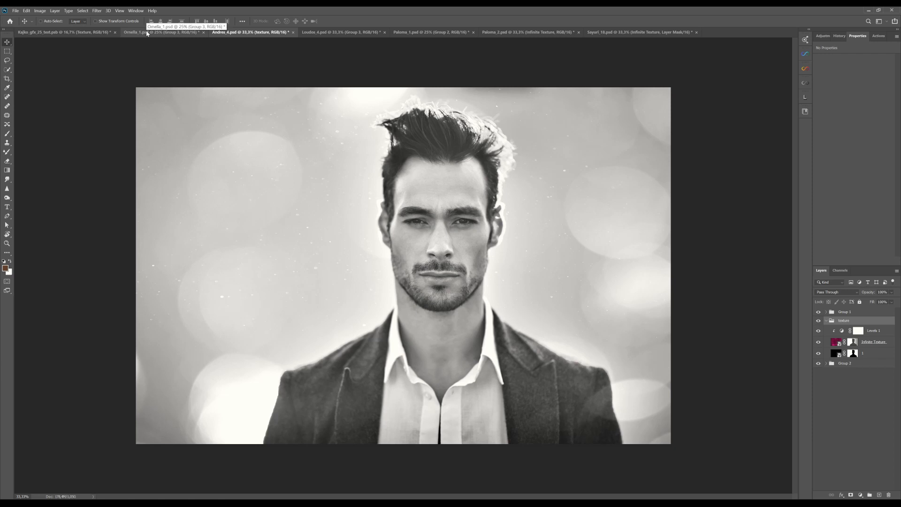
In Ornella_1.psd, show and expand the texture group, and toggle its masked Infinite Texture layer off and back on
click(160, 32)
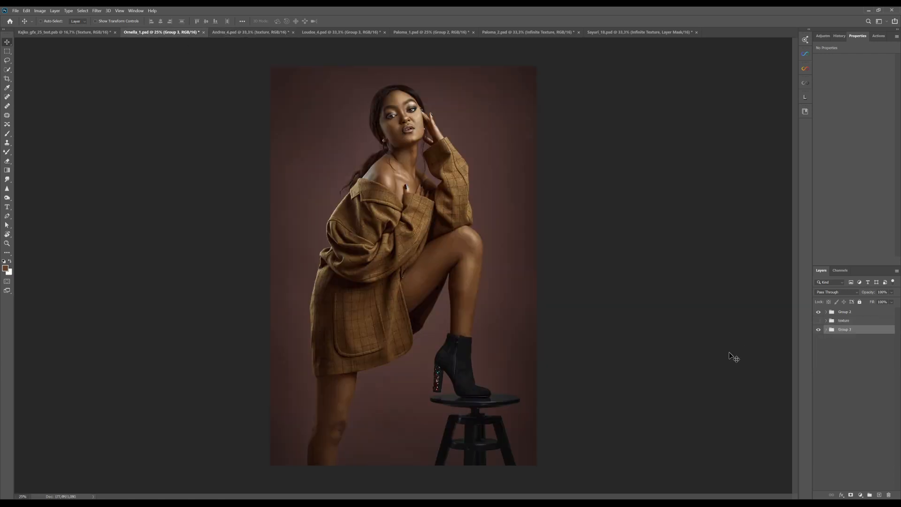
click(819, 320)
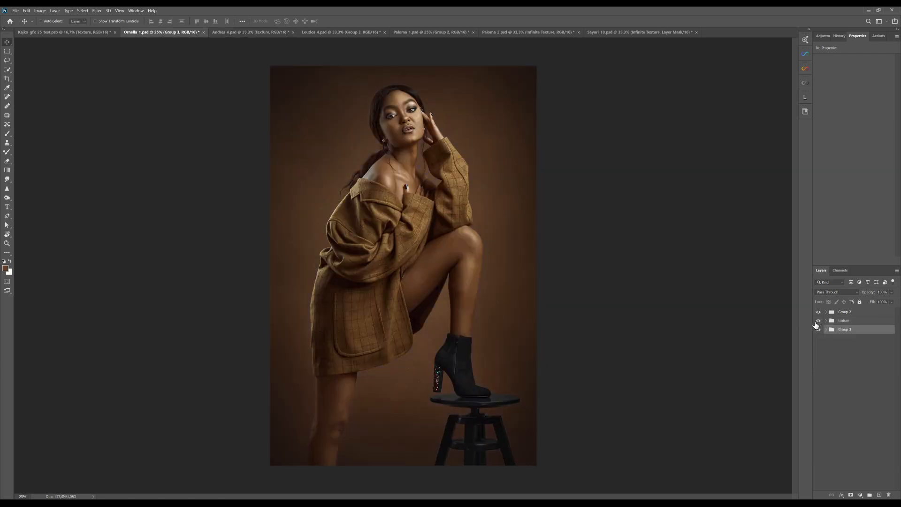
click(827, 322)
click(826, 321)
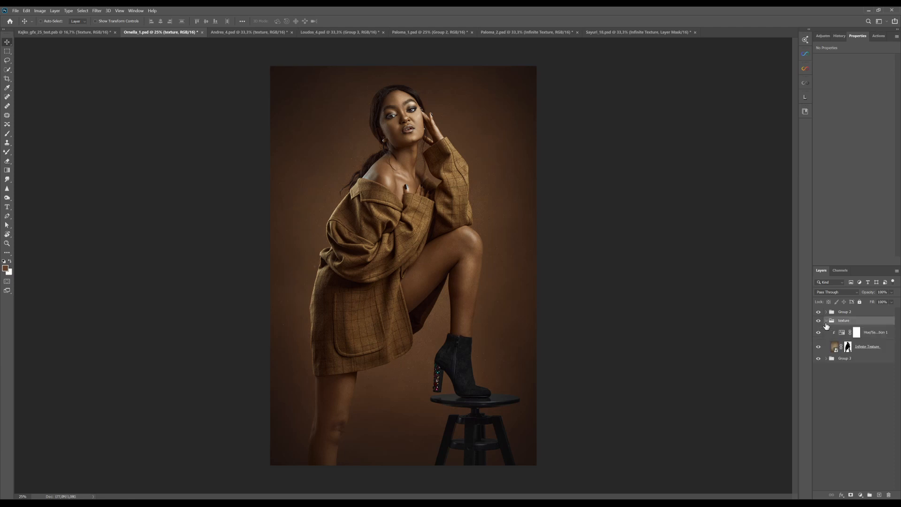
click(818, 347)
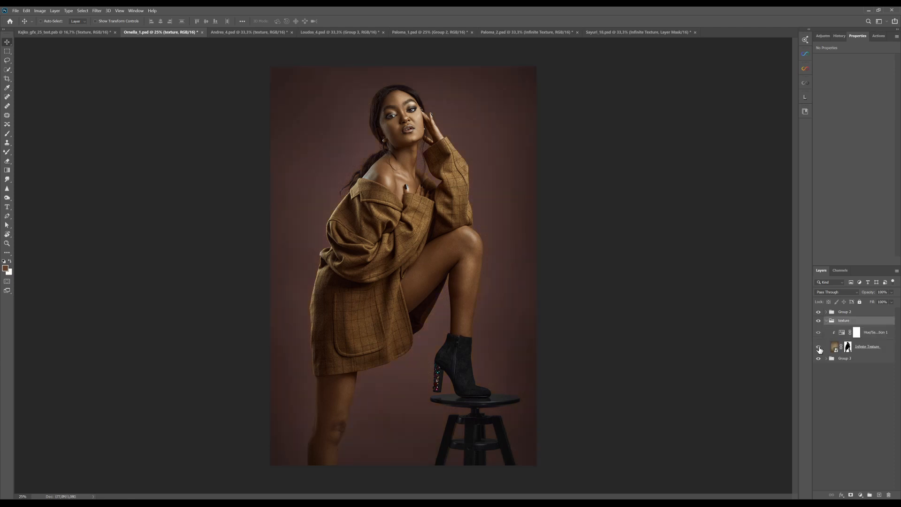
click(819, 348)
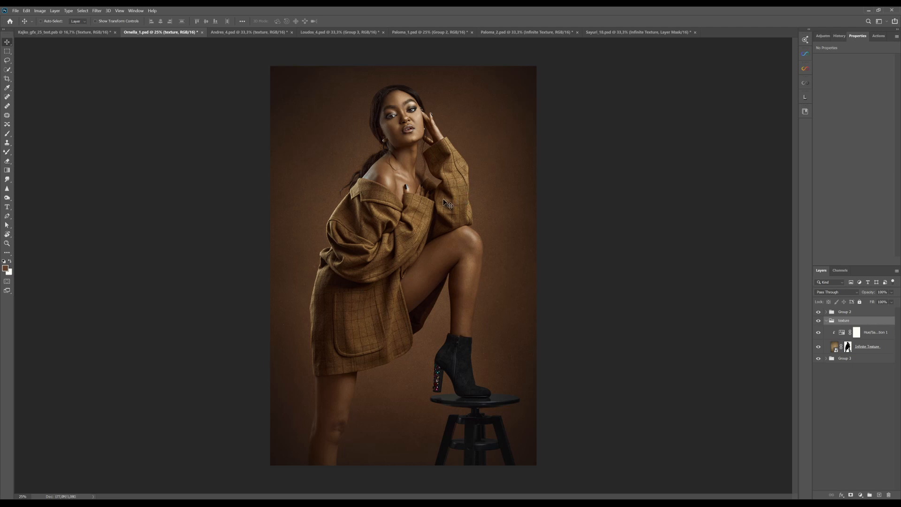
Switch to the .psb portrait document, show its Texture group, and expand the group
click(79, 32)
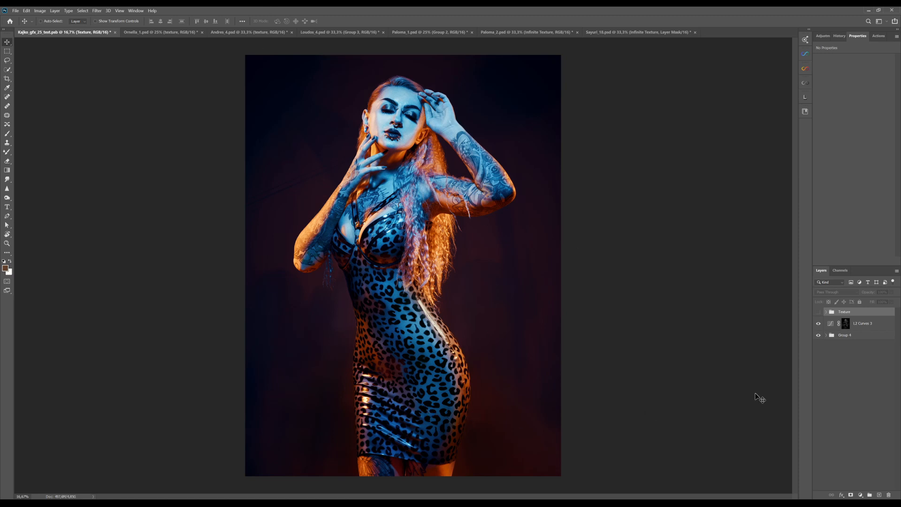
click(819, 312)
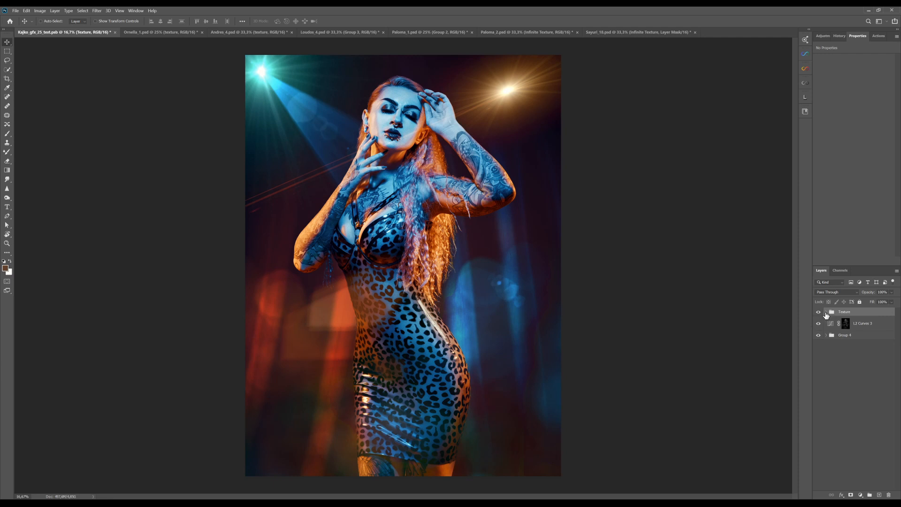
click(826, 313)
Hide Group 3, Group 2 and the two light layers inside the Texture group, and show layers 1 and 2 one by one
click(819, 321)
click(818, 330)
click(819, 341)
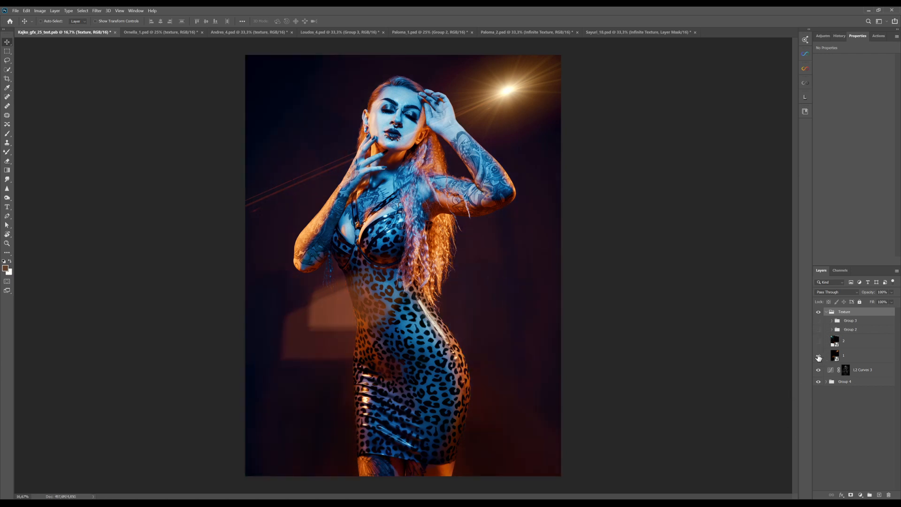
click(818, 357)
click(819, 356)
click(819, 342)
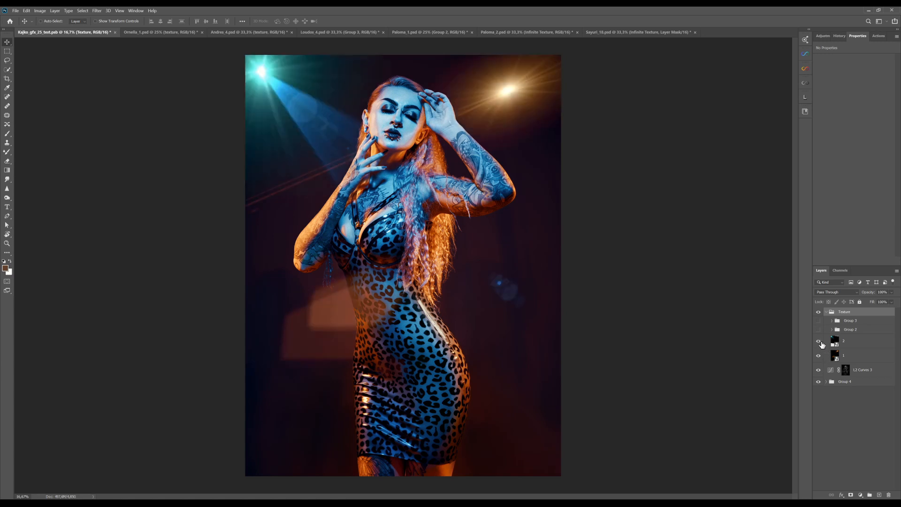
Expand and show Group 2, show Group 3 to complete the light effects, and collapse the Texture group
click(832, 330)
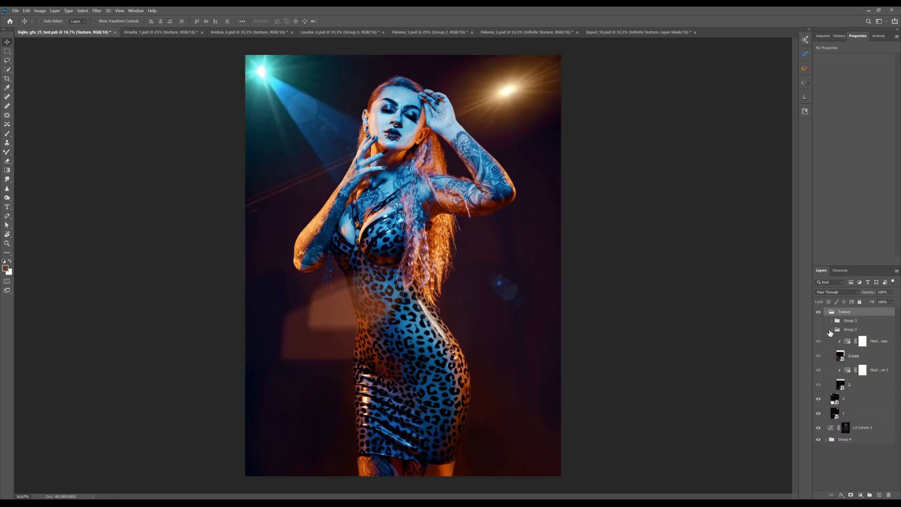
click(818, 330)
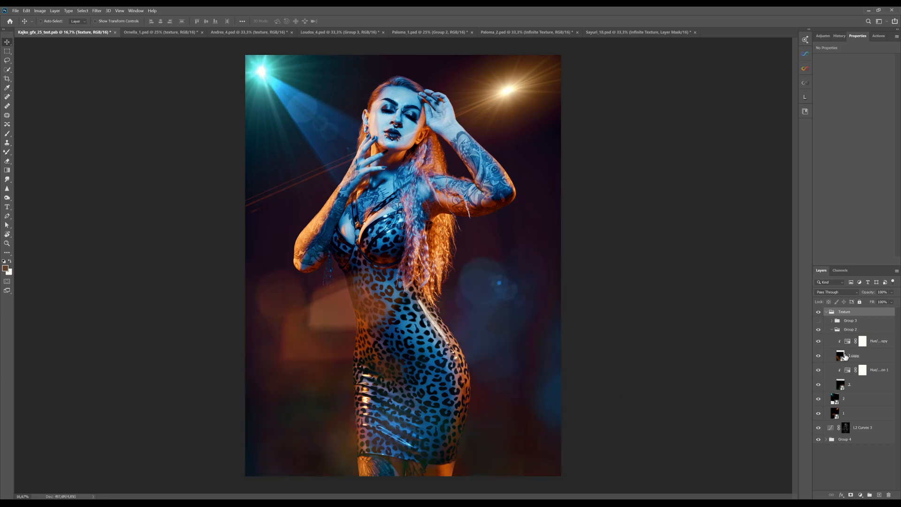
click(818, 321)
click(839, 321)
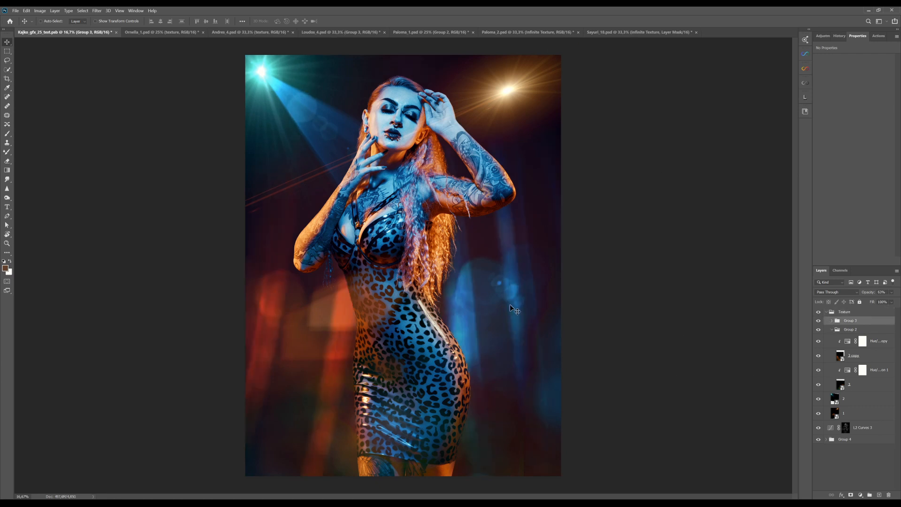
click(826, 311)
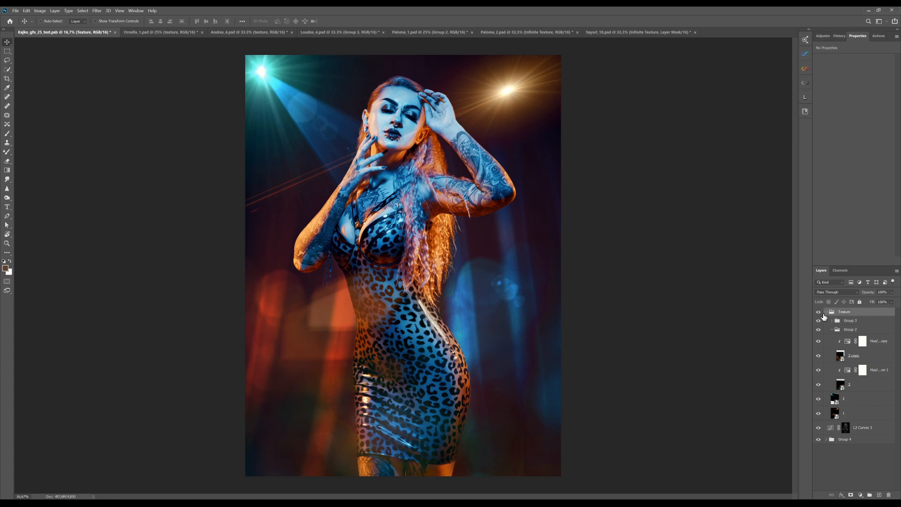
click(826, 313)
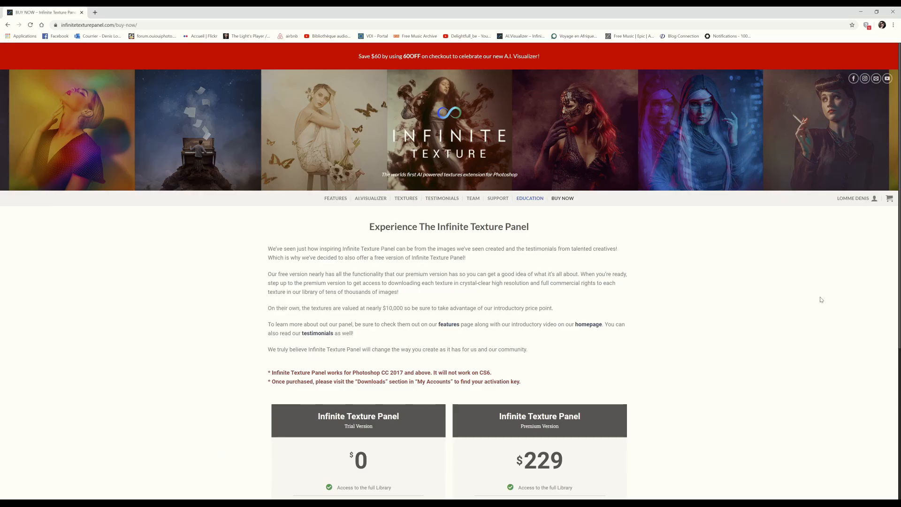
Examine the Infinite Texture Panel's trial and premium versions, discount banner and customer policy on the Buy Now page in Chrome
scroll(826, 282, down, 3)
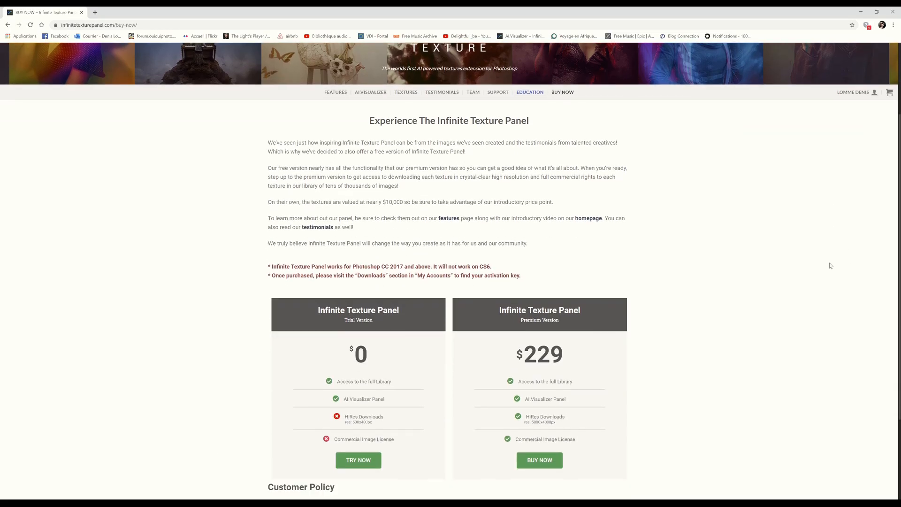
scroll(830, 259, down, 1)
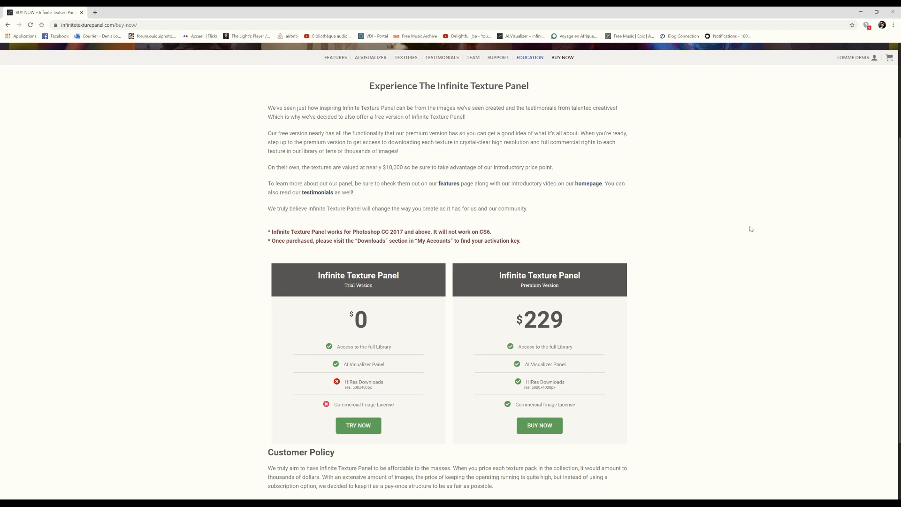
scroll(671, 208, up, 3)
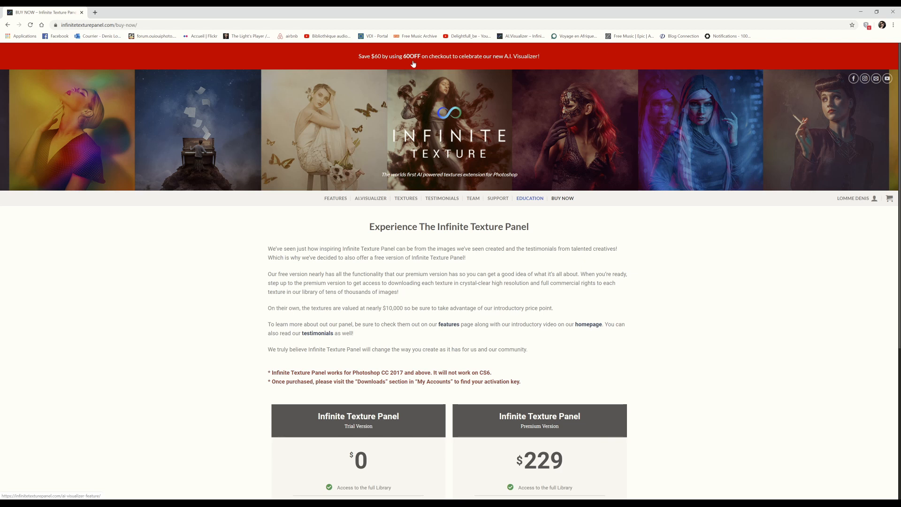
scroll(648, 221, down, 5)
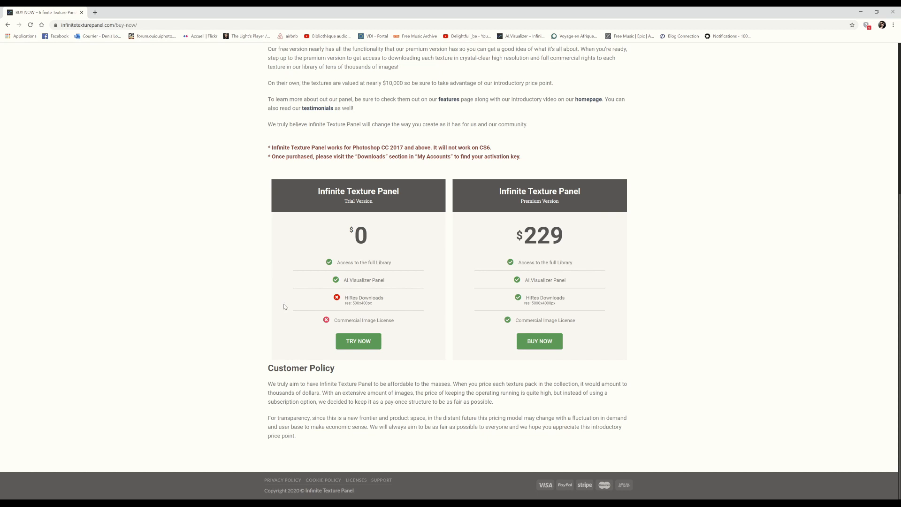
scroll(187, 395, up, 5)
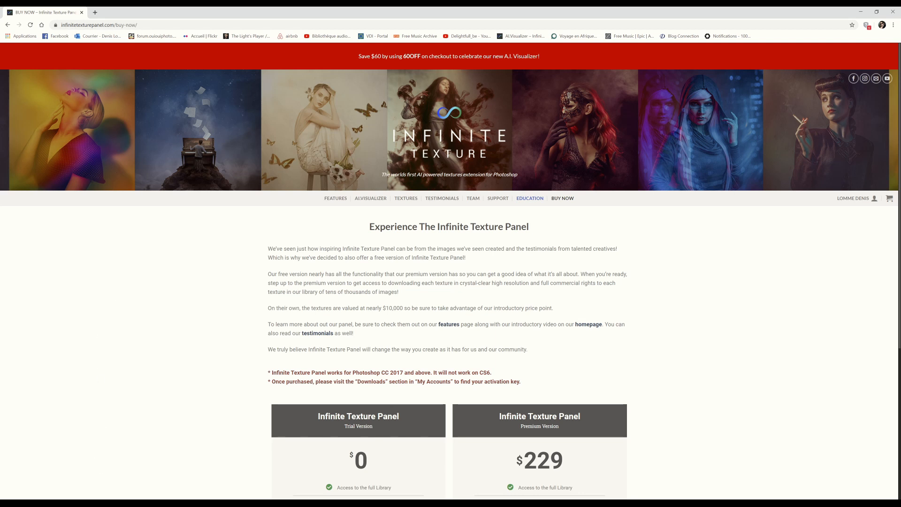
mouse_move(113, 503)
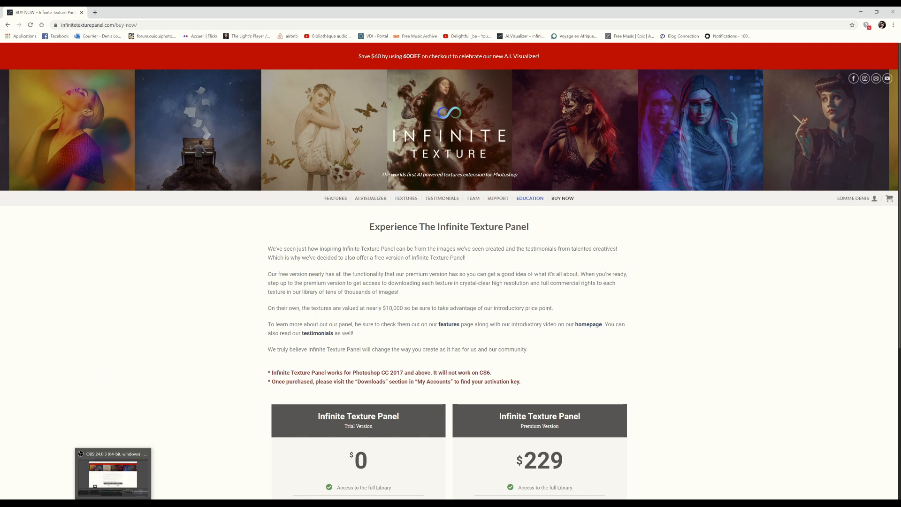